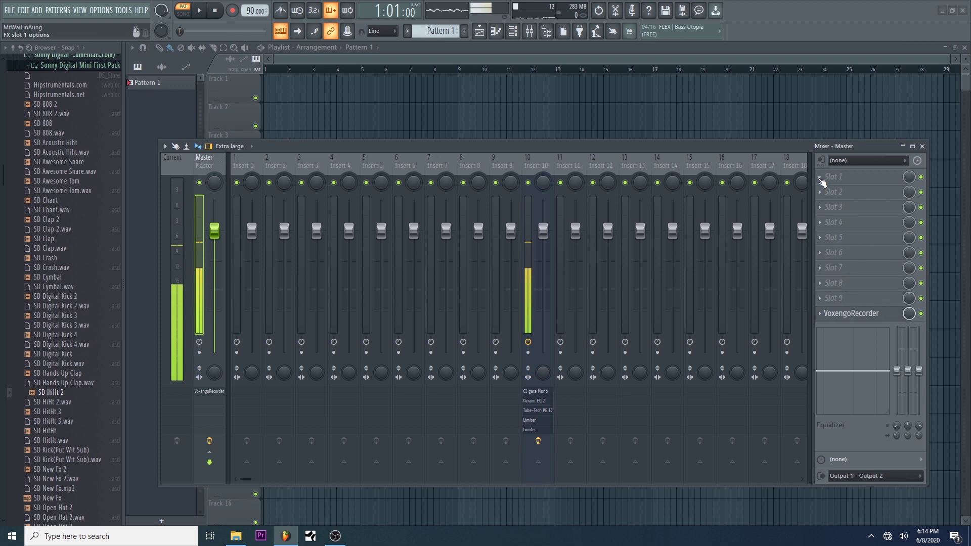
Load Fruity Delay 2 into an effect slot of mixer track Insert 1.
left_click(247, 160)
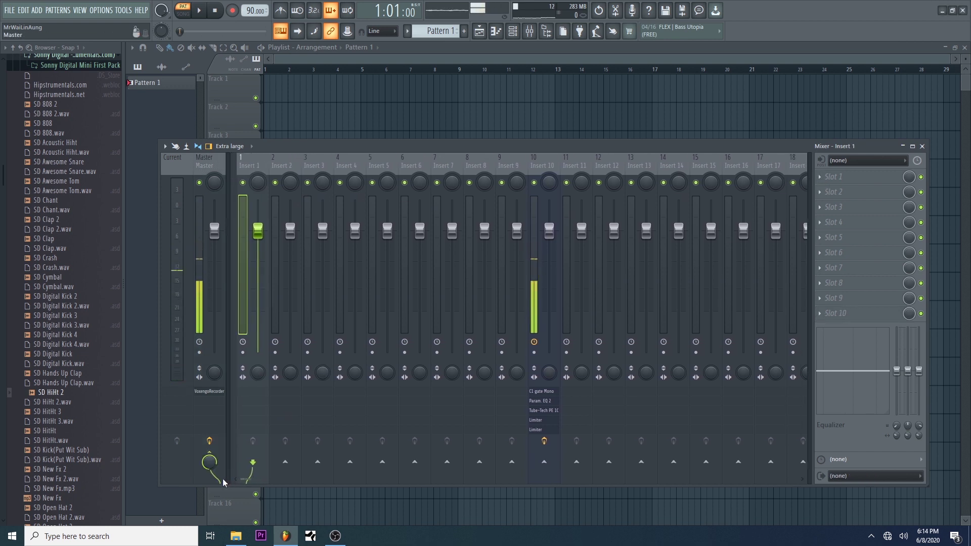
left_click(820, 177)
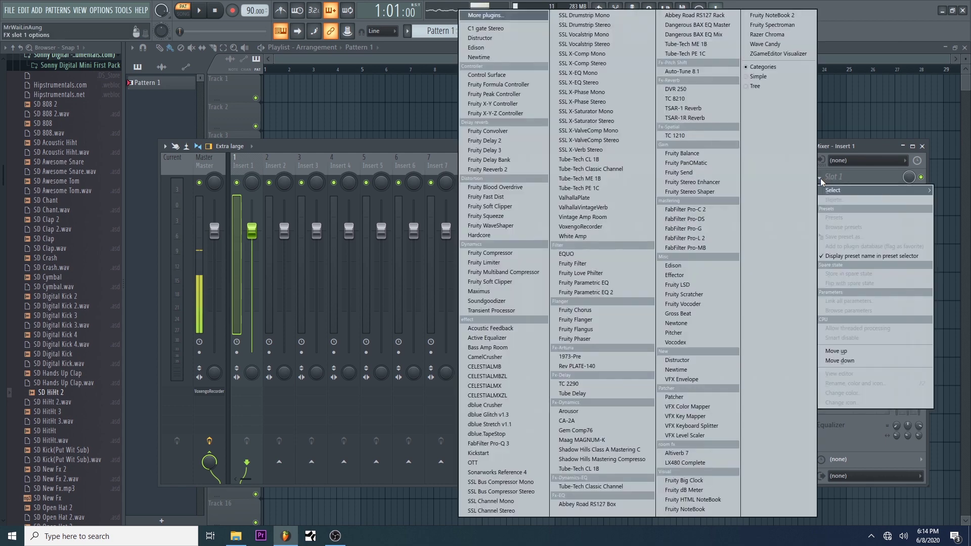
left_click(820, 177)
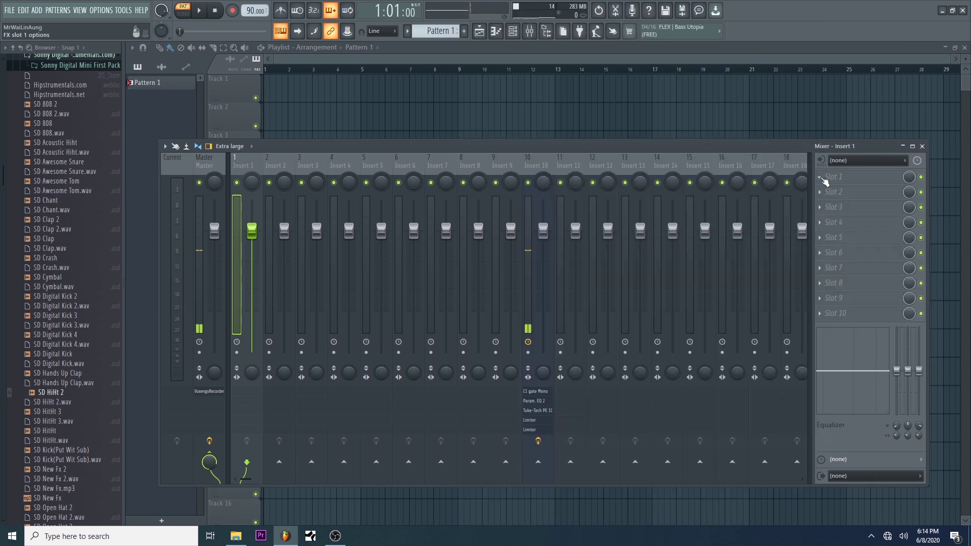
right_click(821, 177)
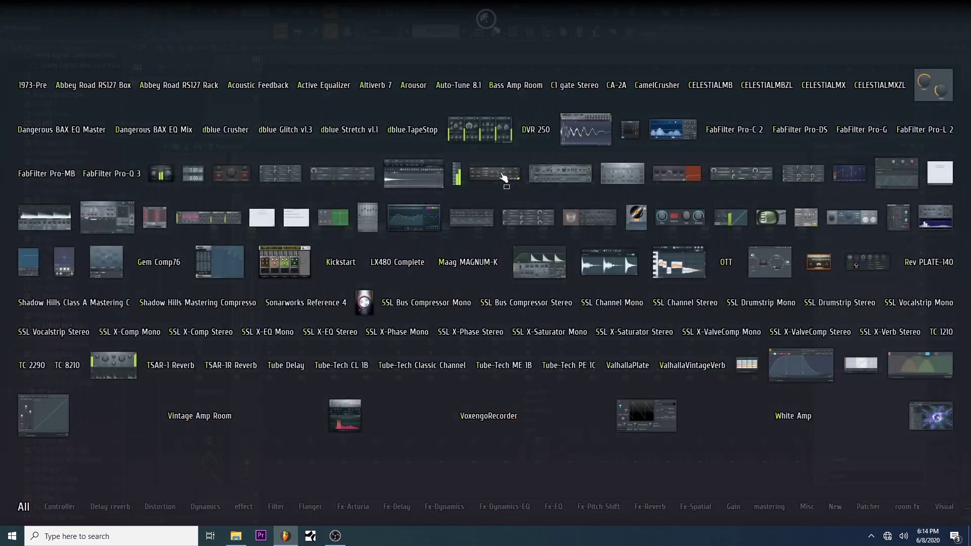
left_click(504, 177)
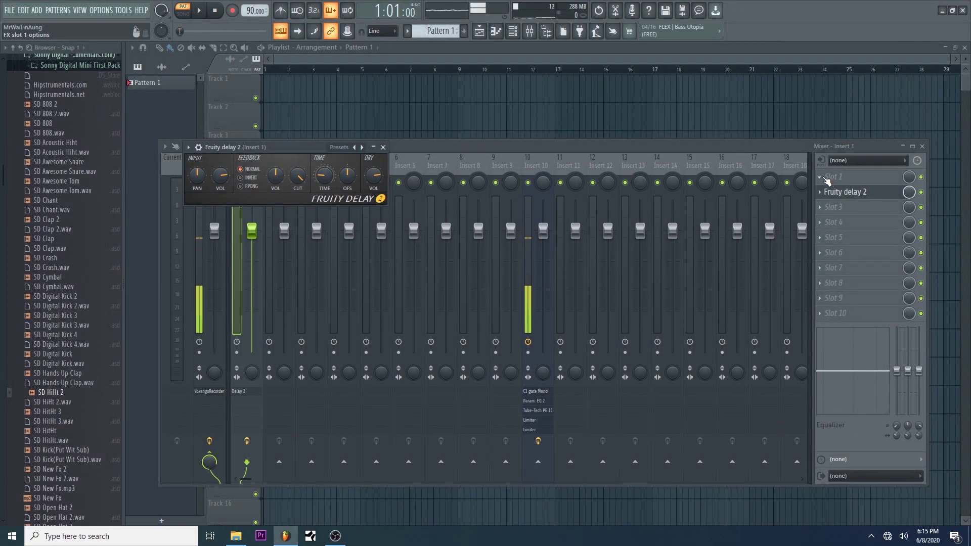
Add Fruity Delay 3 to slot 1 of Insert 1 and switch off both delay effects on the track.
middle_click(857, 191)
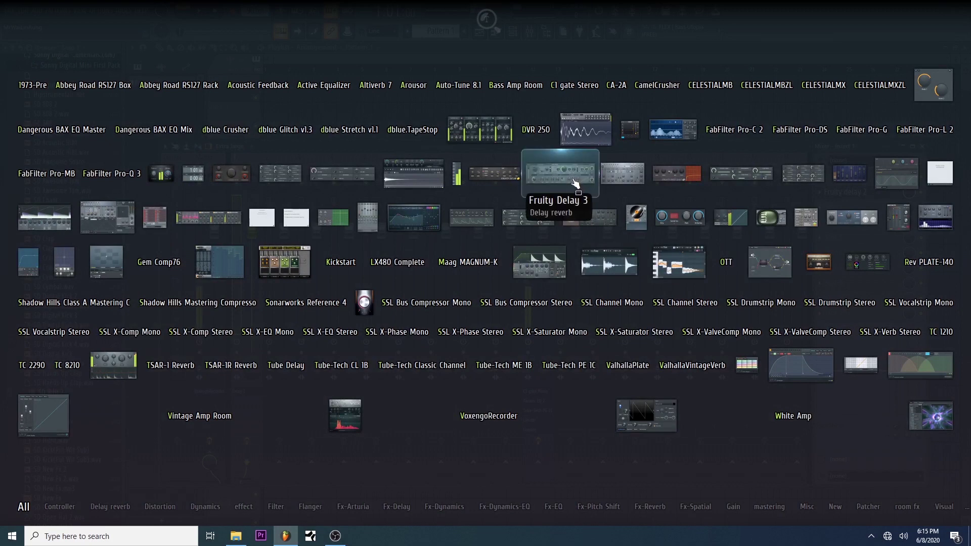
left_click(575, 181)
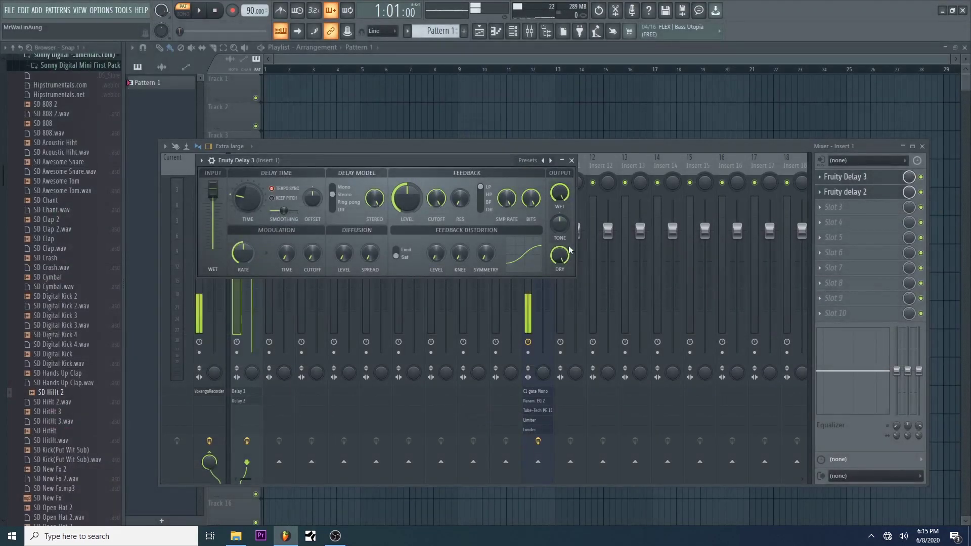
left_click_drag(516, 166, 594, 76)
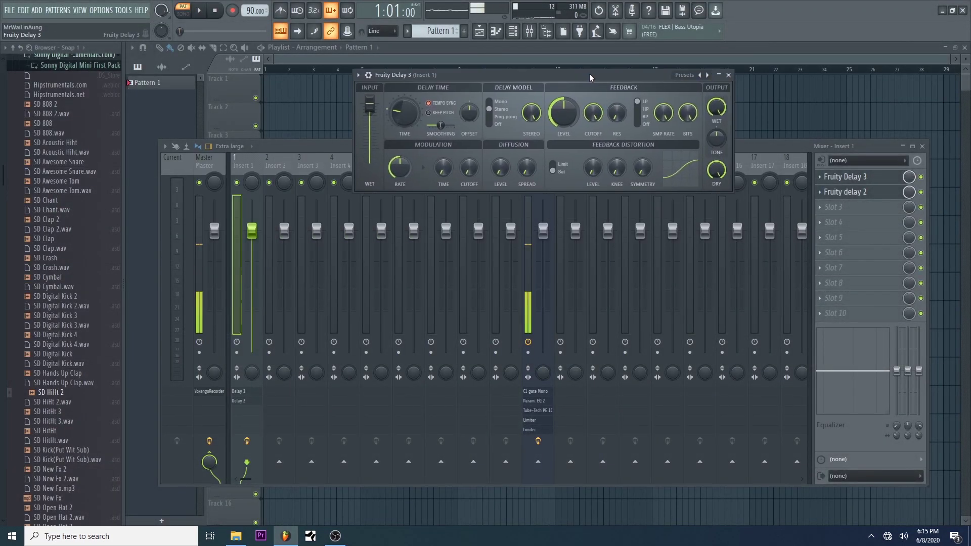
left_click(907, 186)
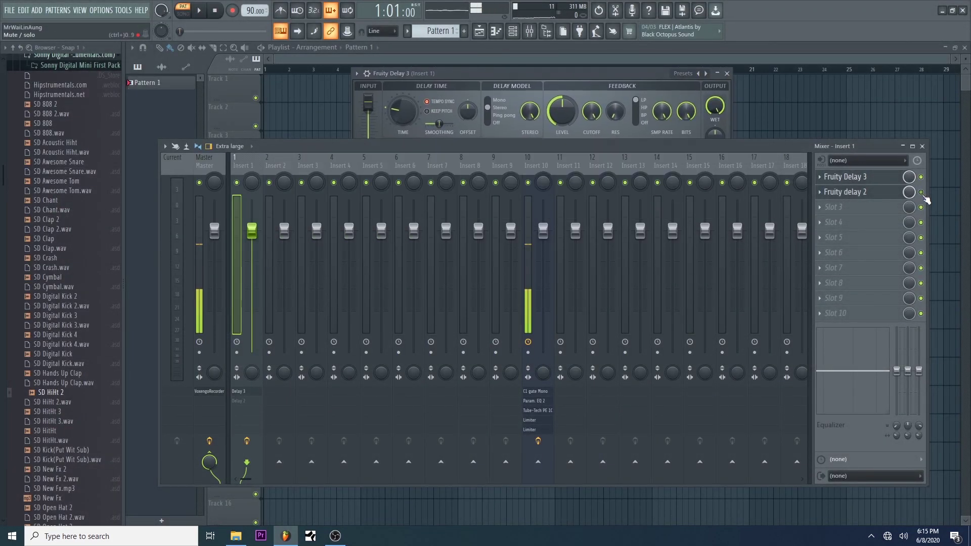
Route the 808 Snare channel to mixer track 1 and enable Fruity Delay 3 on that track.
left_click(513, 30)
left_click_drag(570, 188, 576, 234)
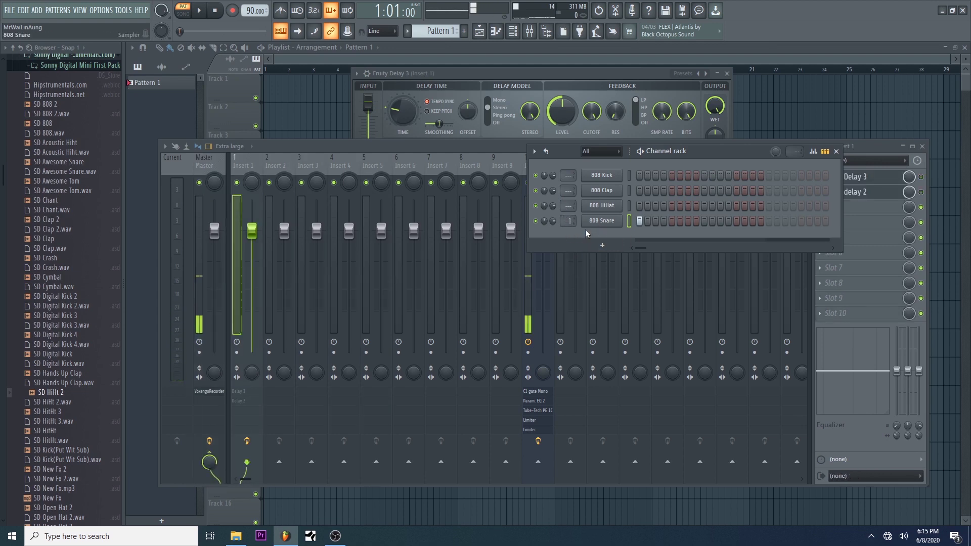
left_click(908, 194)
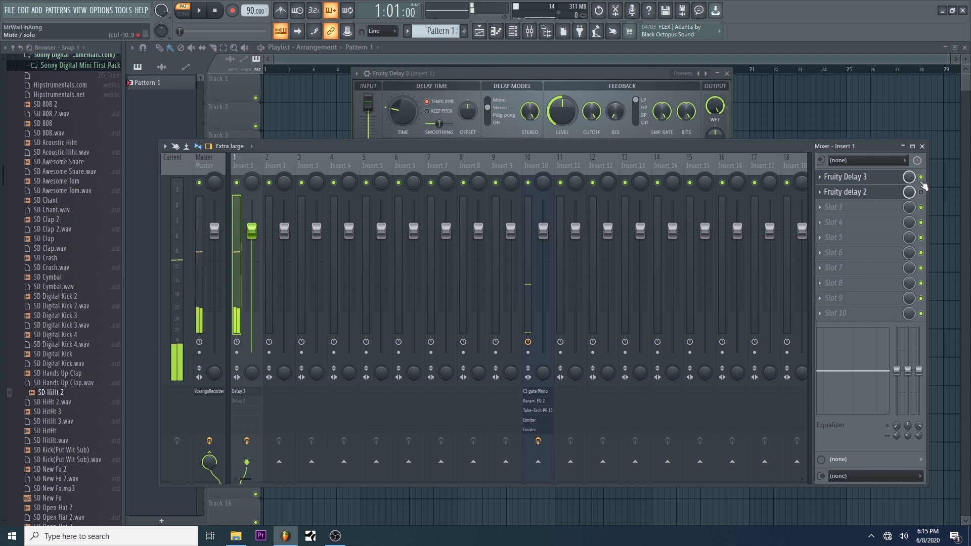
left_click_drag(524, 71, 477, 92)
left_click(513, 35)
left_click(513, 32)
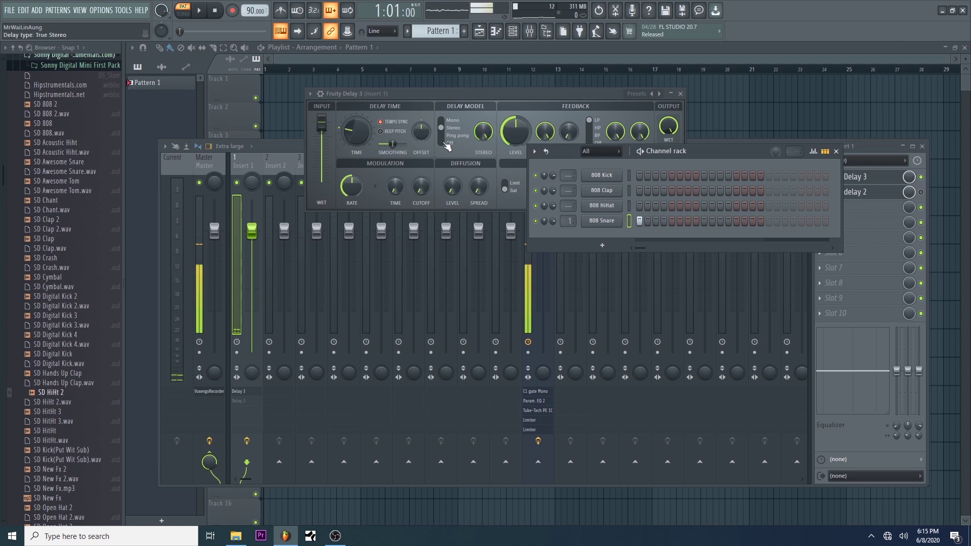
Rename mixer track Insert 1 as Snare.
right_click(259, 160)
left_click(273, 170)
type("S")
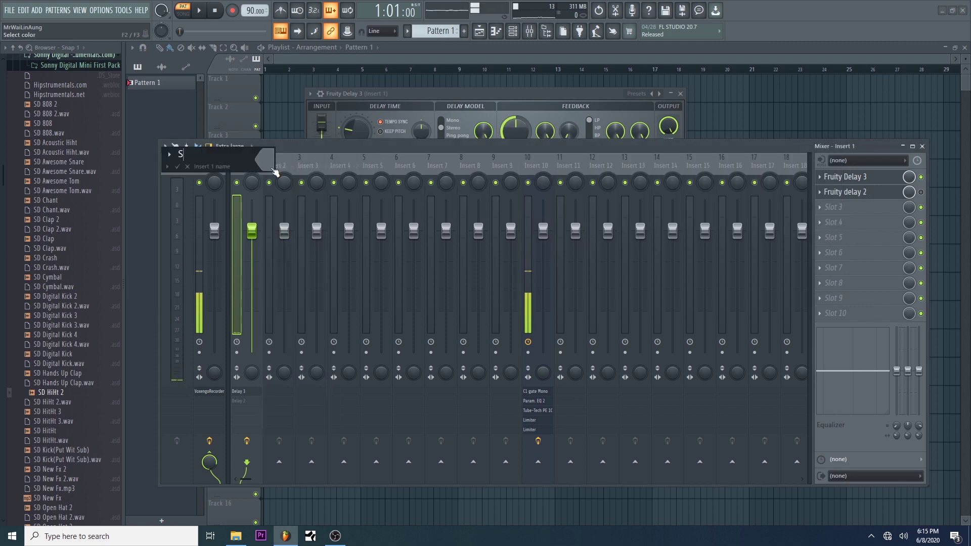
type("nare")
key("Return")
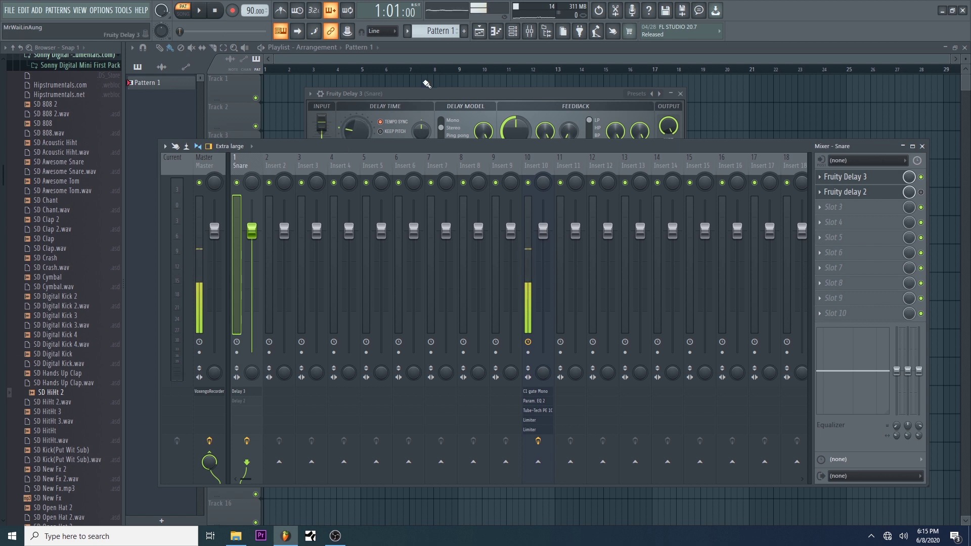
Switch off Fruity Delay 3 on the Snare track and route the 808 Snare channel back to the master.
left_click_drag(462, 96, 480, 85)
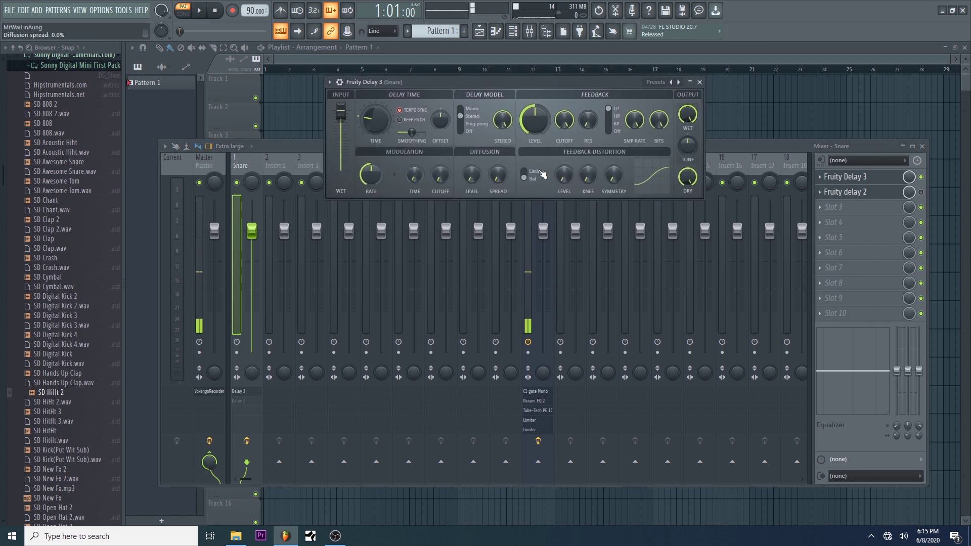
left_click(921, 176)
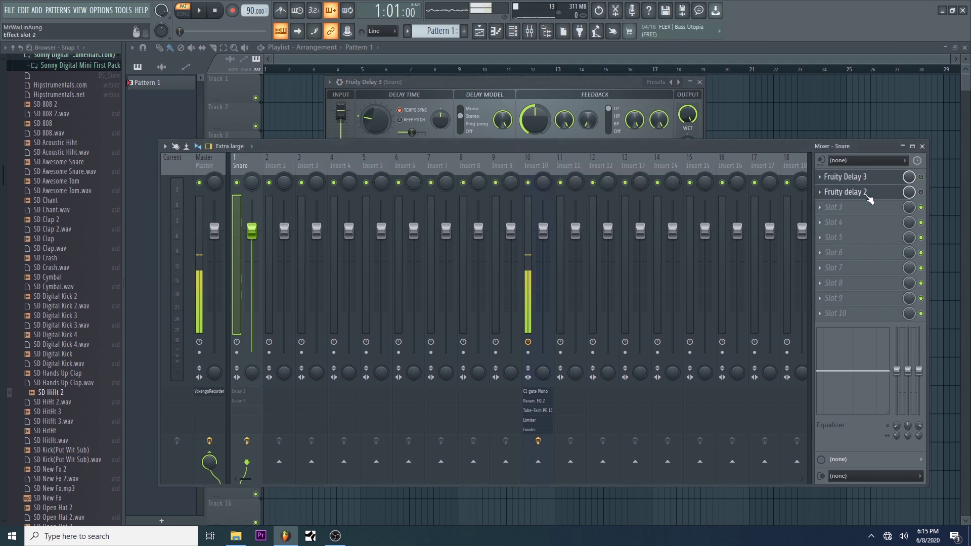
left_click(820, 193)
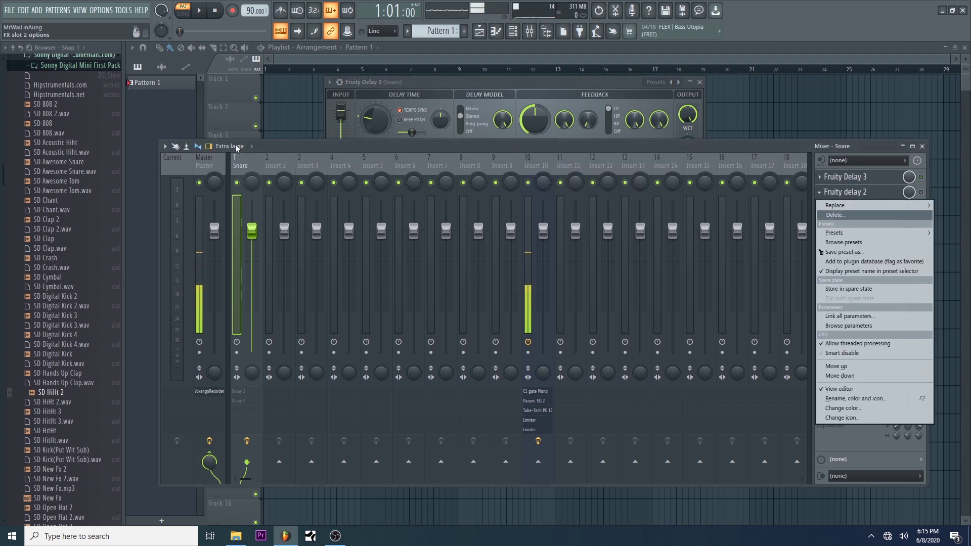
left_click(242, 166)
left_click(514, 32)
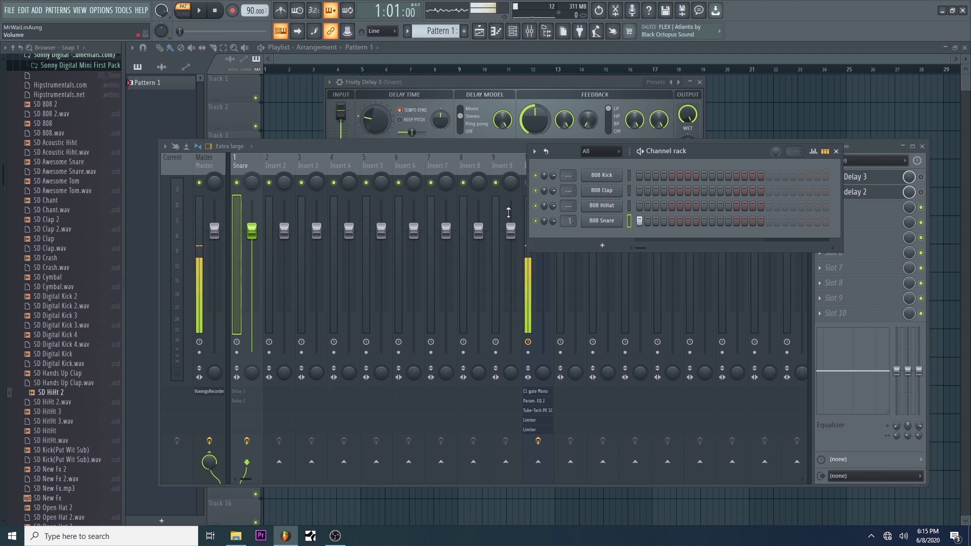
left_click_drag(569, 222, 569, 224)
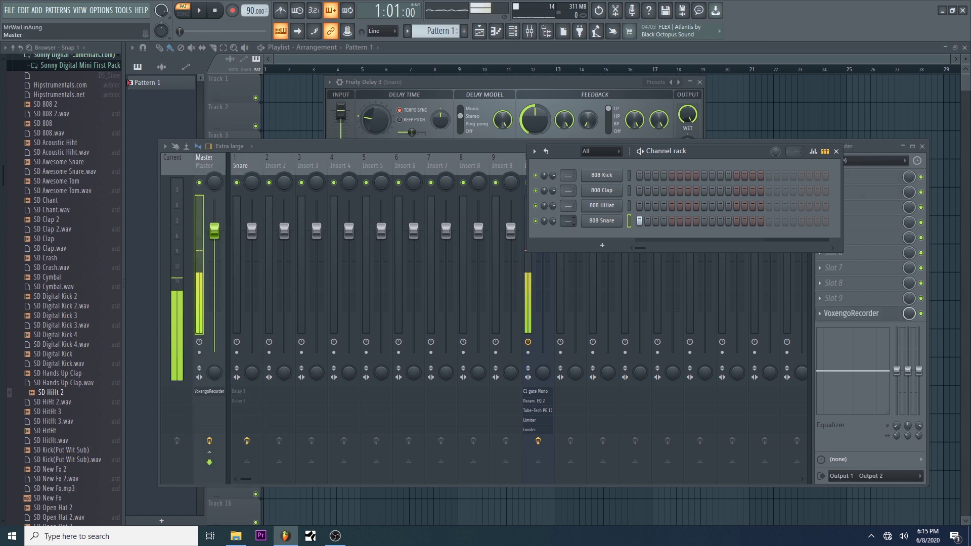
Assign the 808 Snare channel to a free mixer track from its channel settings and select that track.
left_click(602, 221)
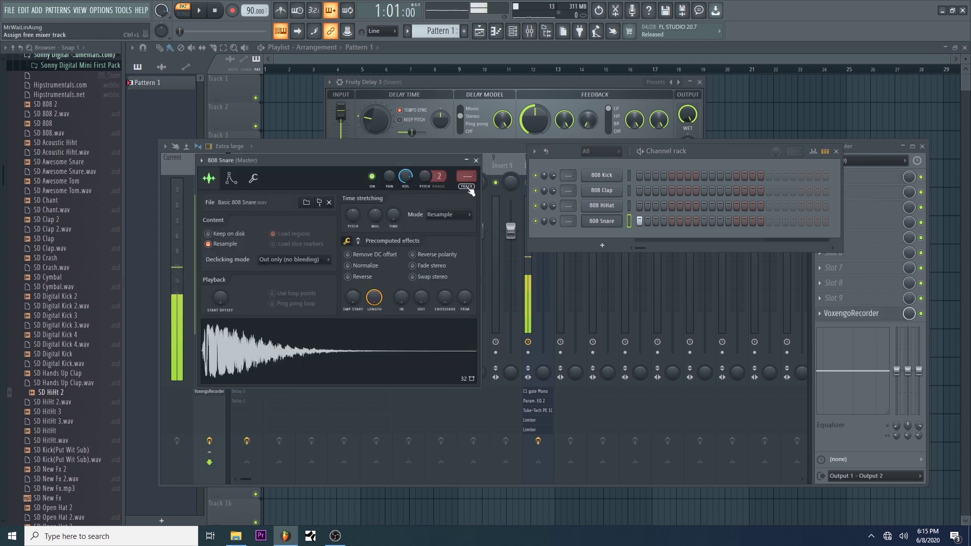
left_click(468, 187)
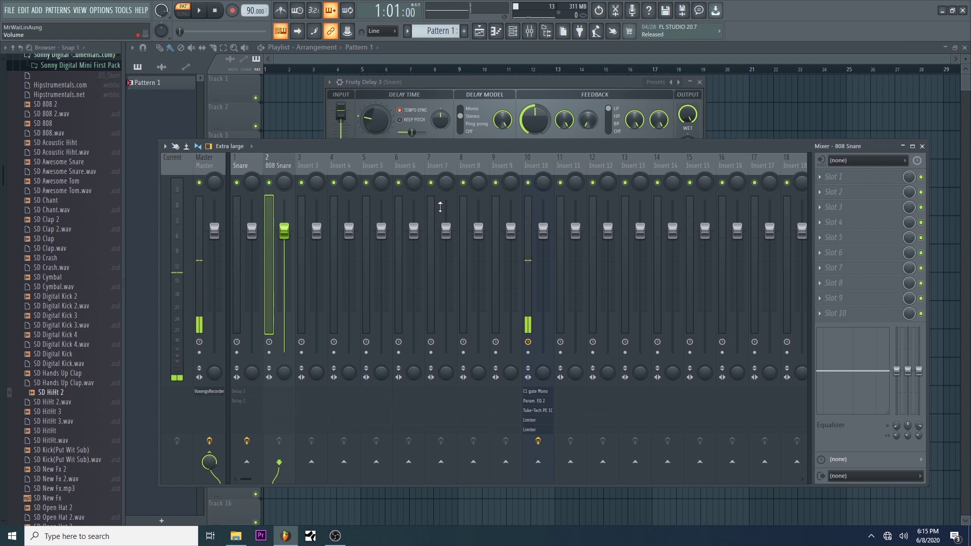
left_click(251, 171)
left_click(276, 171)
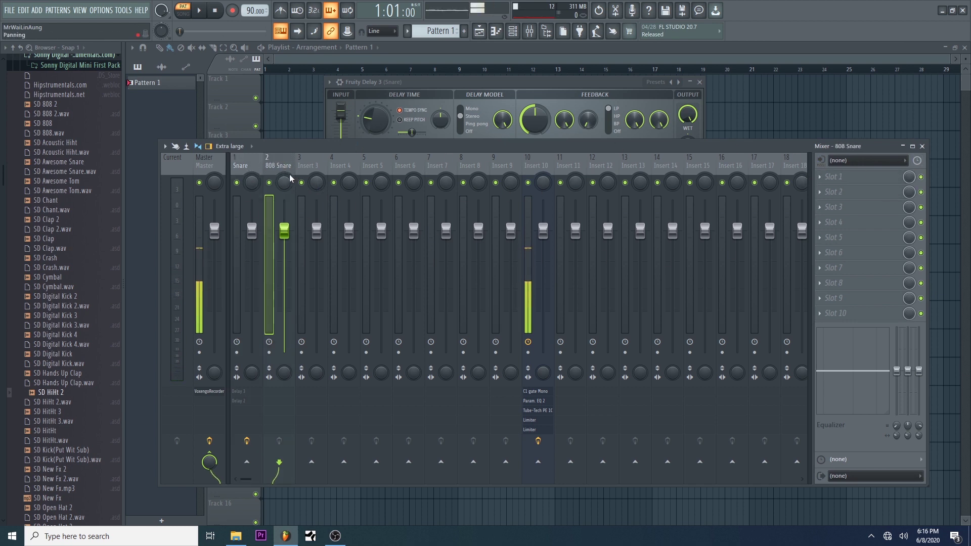
Load Fruity Delay 3 into slot 1 of the 808 Snare mixer track and reposition its window.
left_click(820, 177)
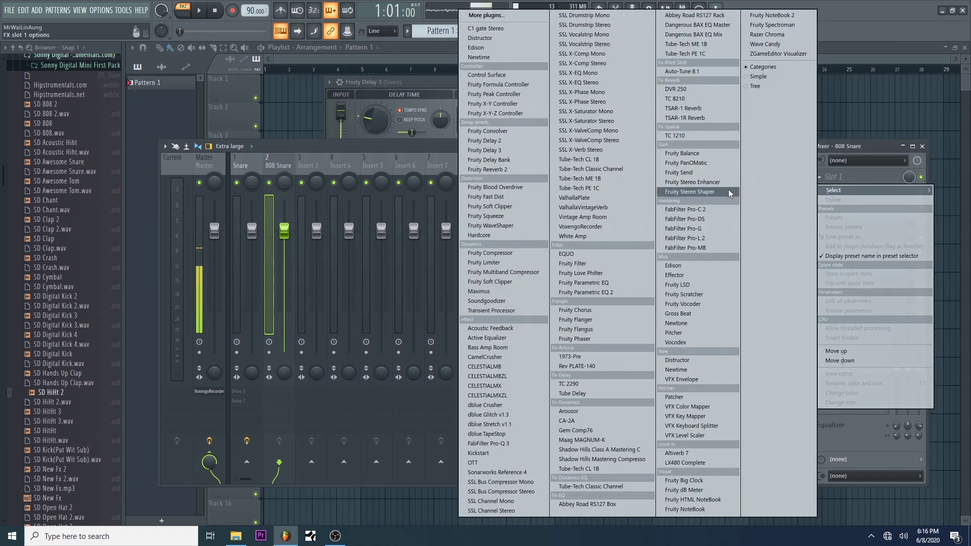
left_click(830, 178)
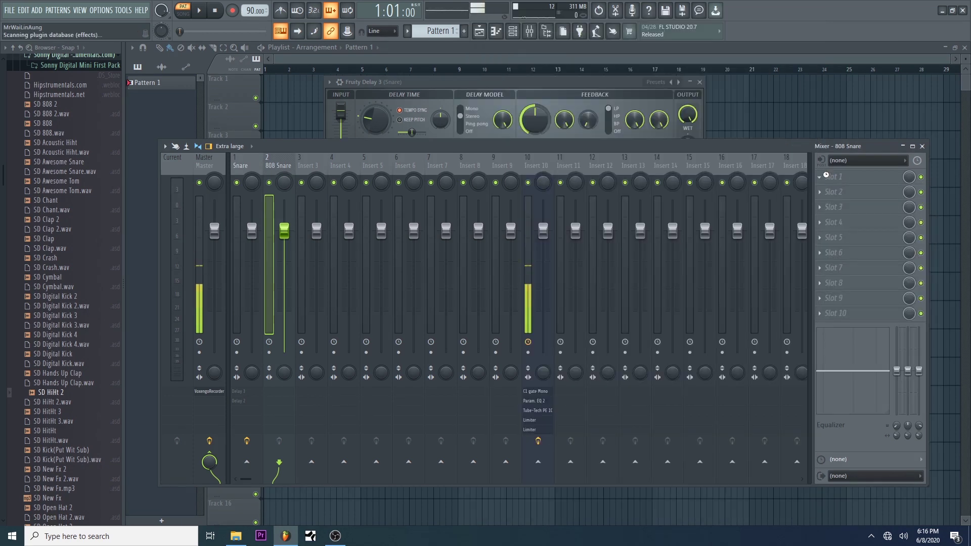
left_click(830, 178)
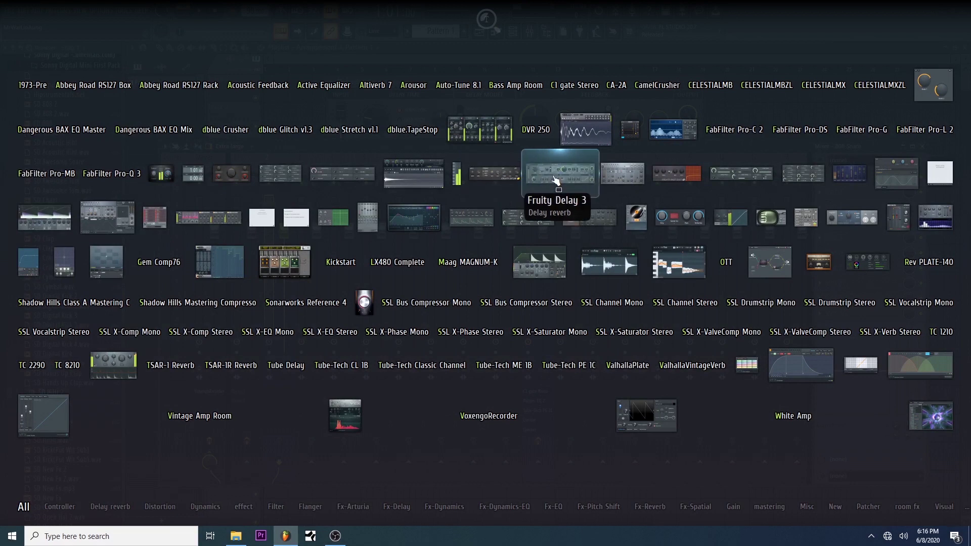
left_click(556, 177)
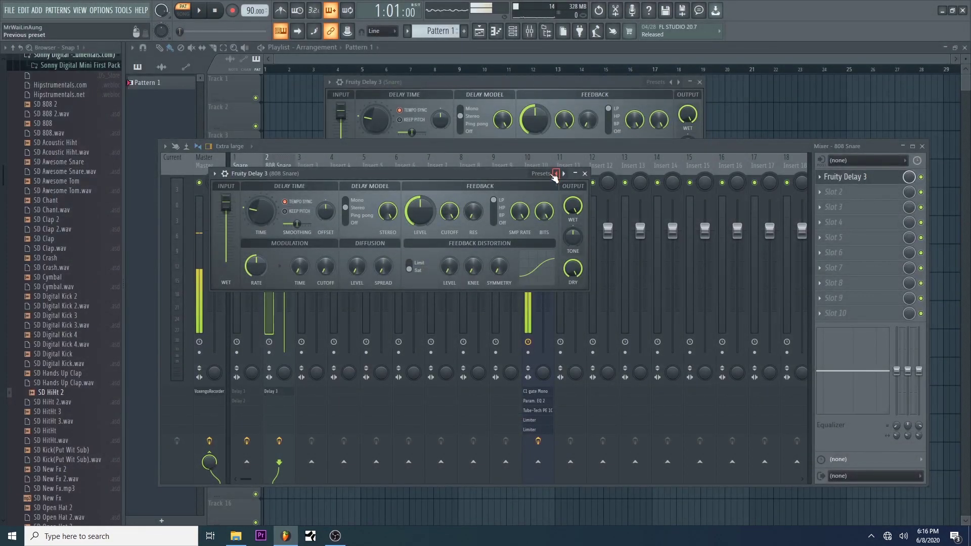
left_click_drag(451, 175, 548, 154)
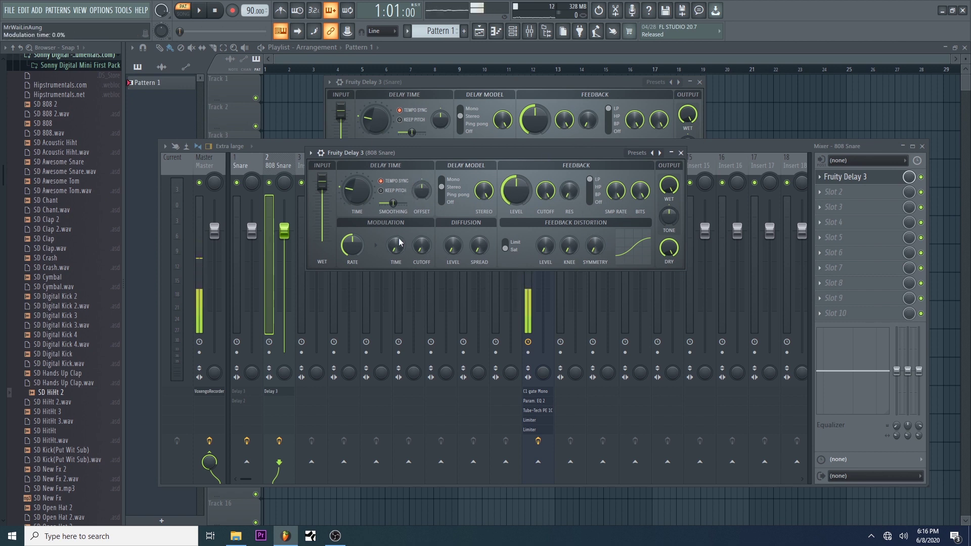
Close both Fruity Delay 3 windows, then reopen the one on the 808 Snare track and place it above the mixer.
left_click(700, 82)
left_click(680, 153)
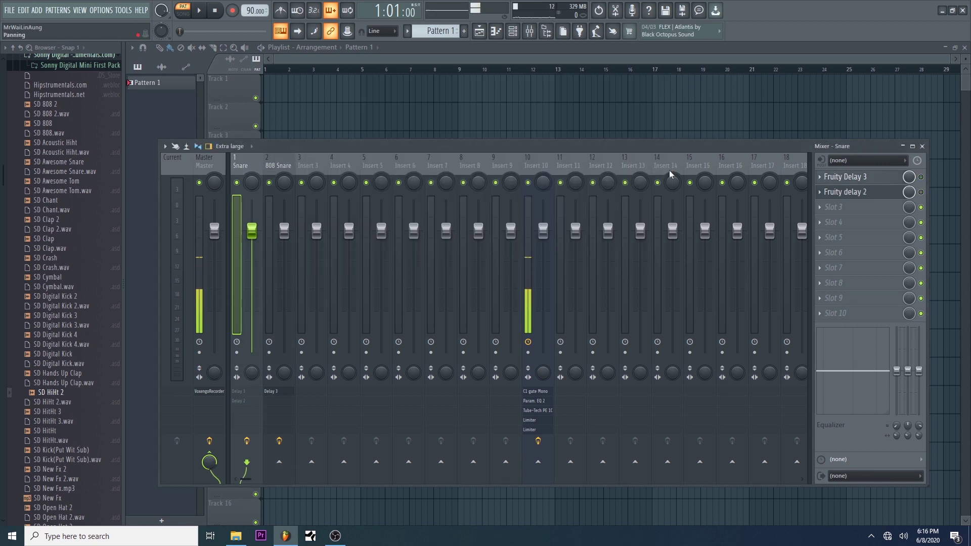
left_click(283, 165)
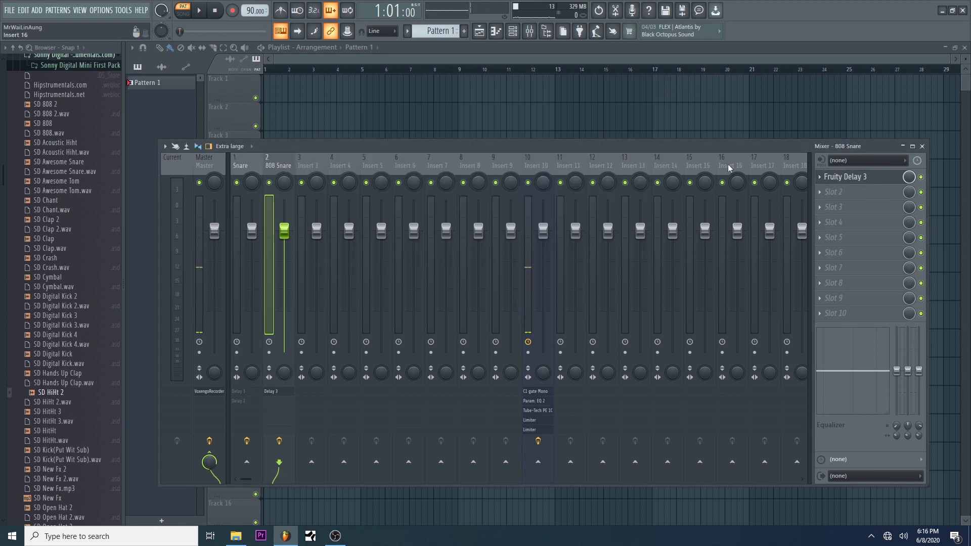
left_click(852, 177)
left_click_drag(509, 152, 502, 124)
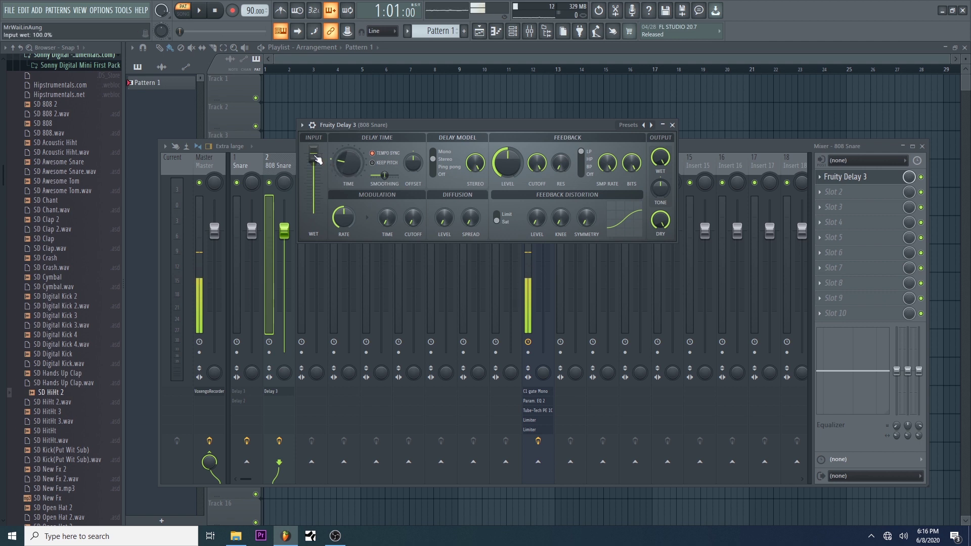
Lower the delay's input wet level to 0% and reset it to its default.
left_click_drag(317, 160, 324, 215)
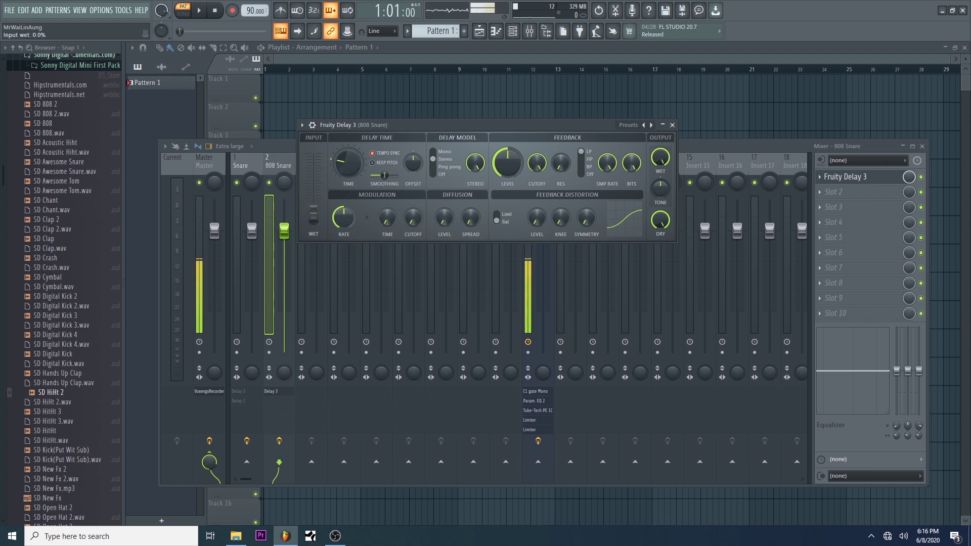
right_click(316, 220)
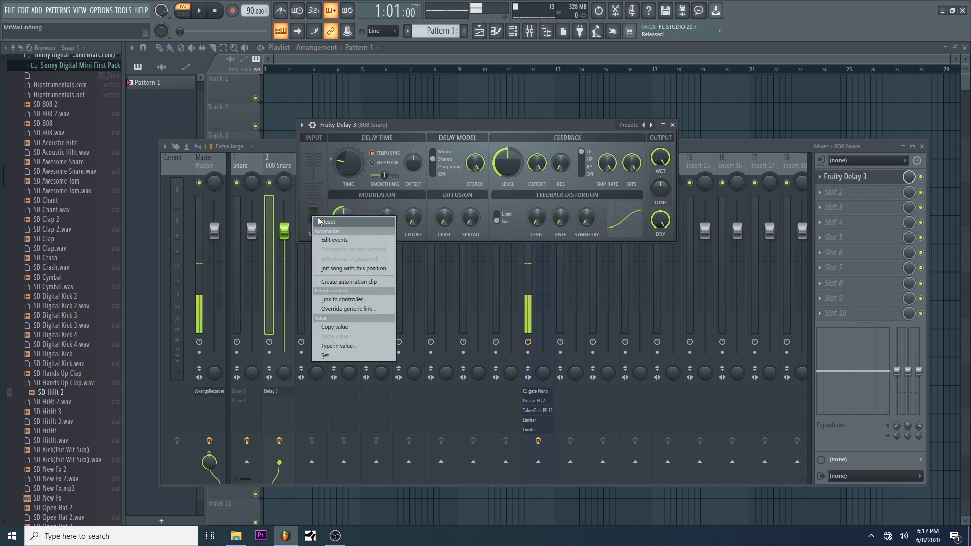
left_click(327, 222)
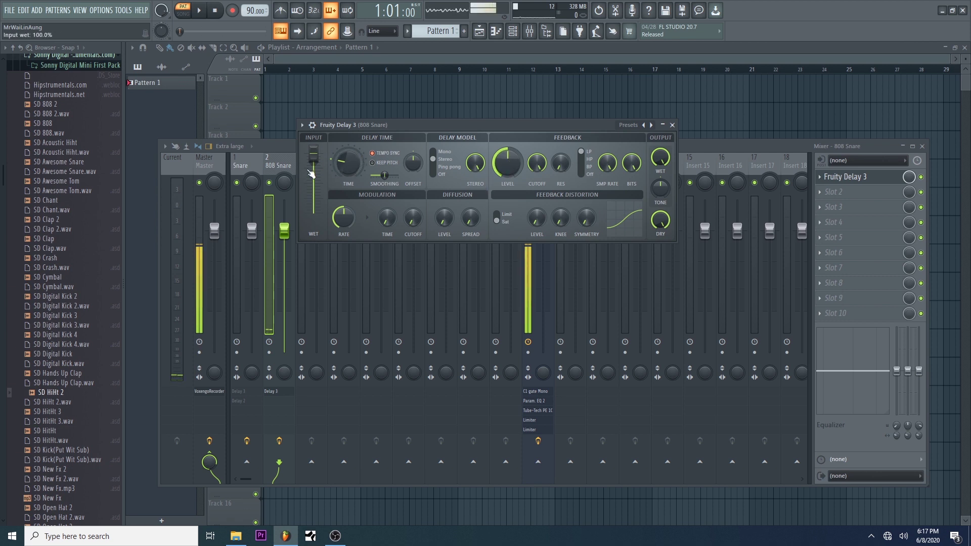
right_click(347, 162)
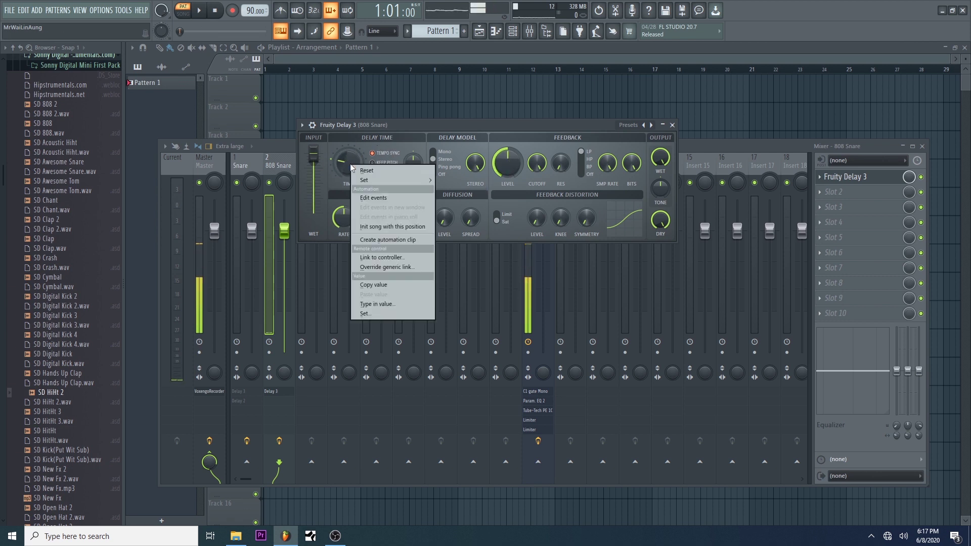
left_click(341, 164)
right_click(341, 163)
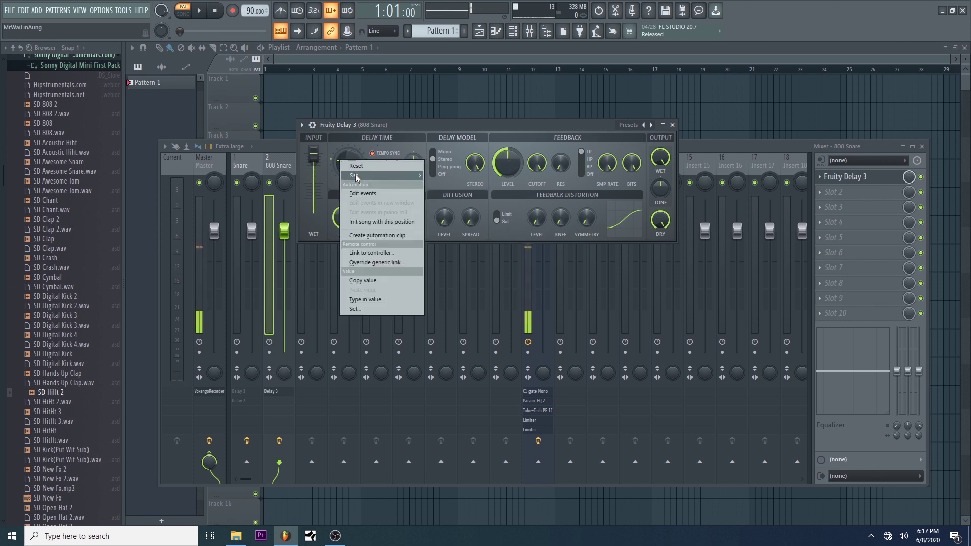
mouse_move(384, 175)
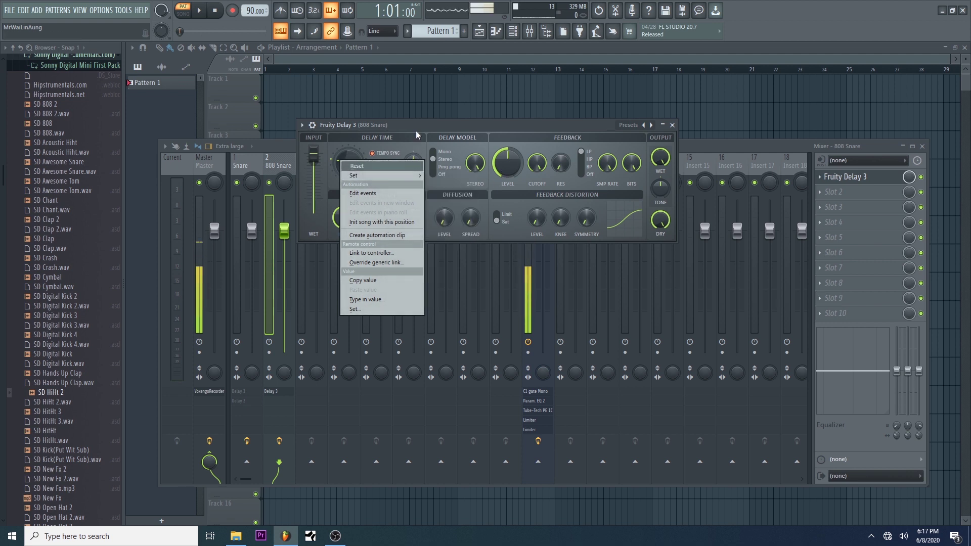
left_click(385, 124)
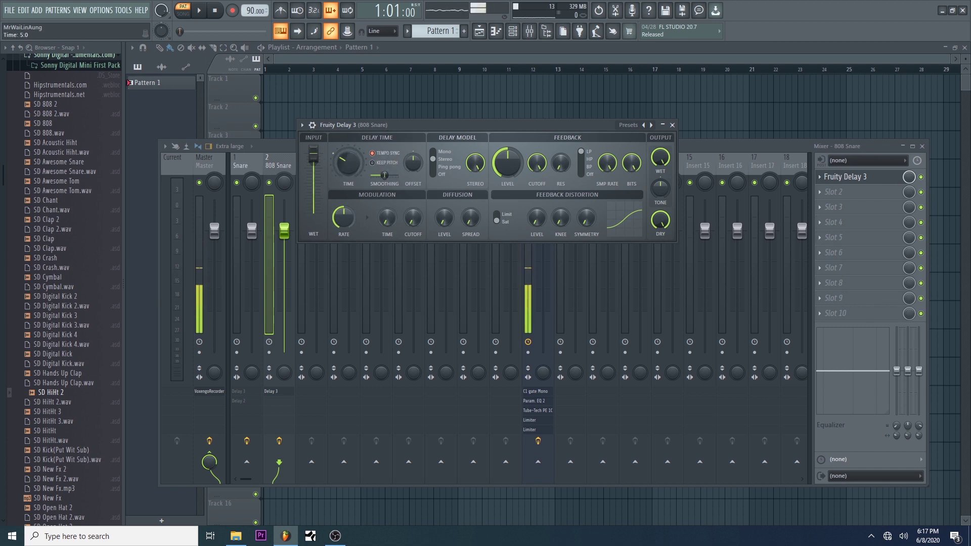
Set the delay time to 1/8 and play the pattern to hear the snare echoes.
right_click(348, 164)
mouse_move(375, 177)
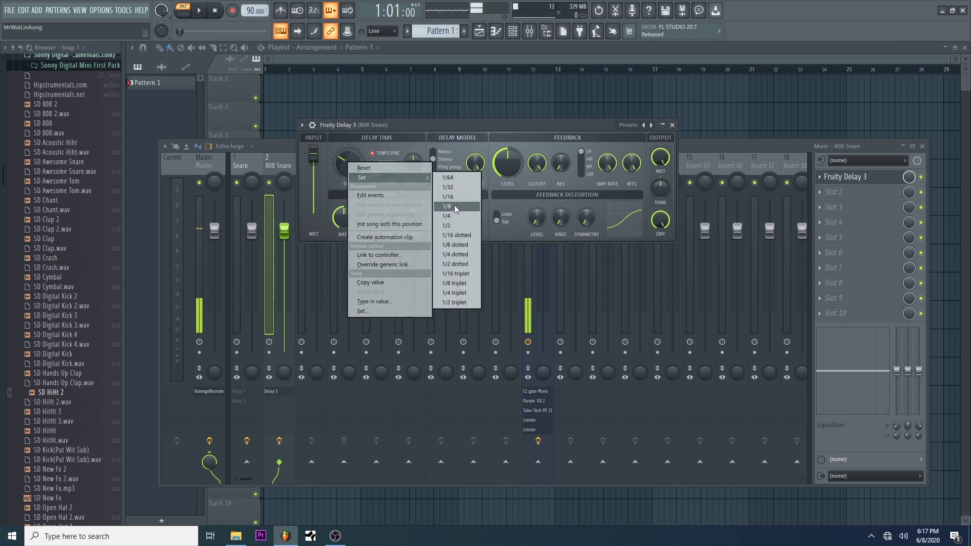
left_click(454, 205)
key("space")
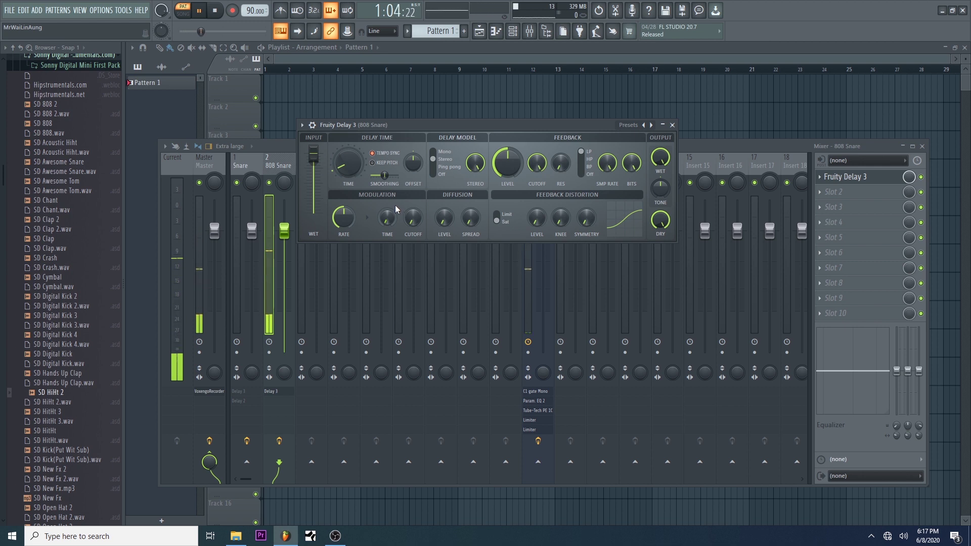
key("space")
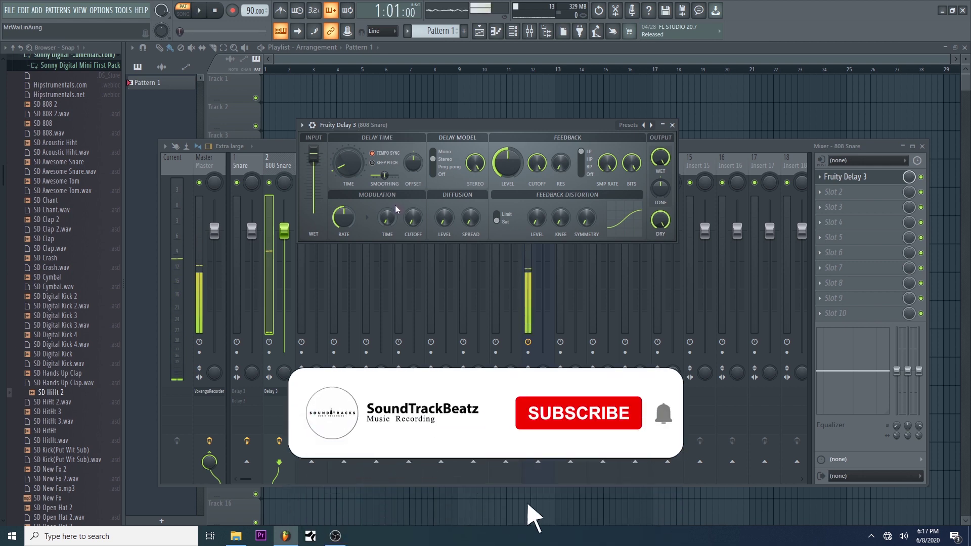
Change the delay time to 1/4 and play the pattern to compare the echo spacing.
right_click(354, 161)
mouse_move(400, 174)
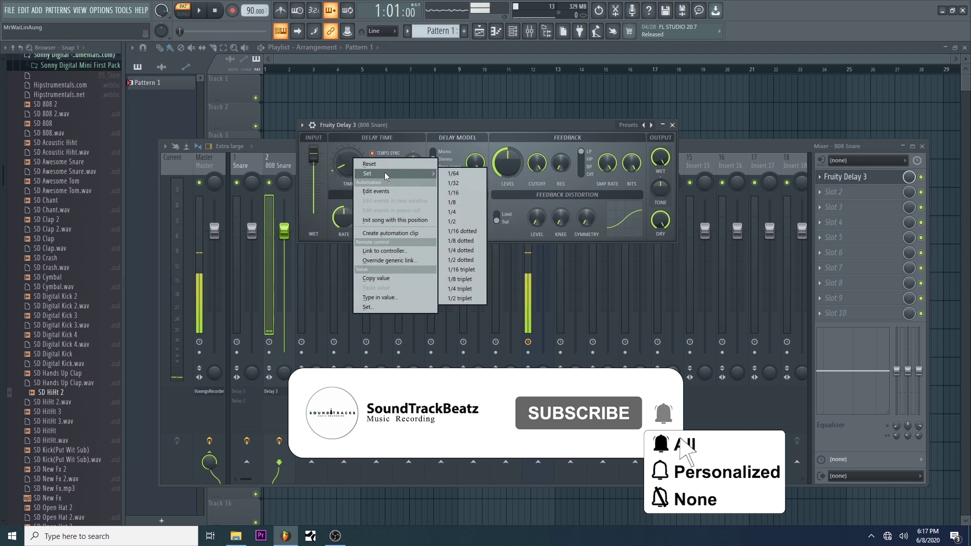
left_click(456, 212)
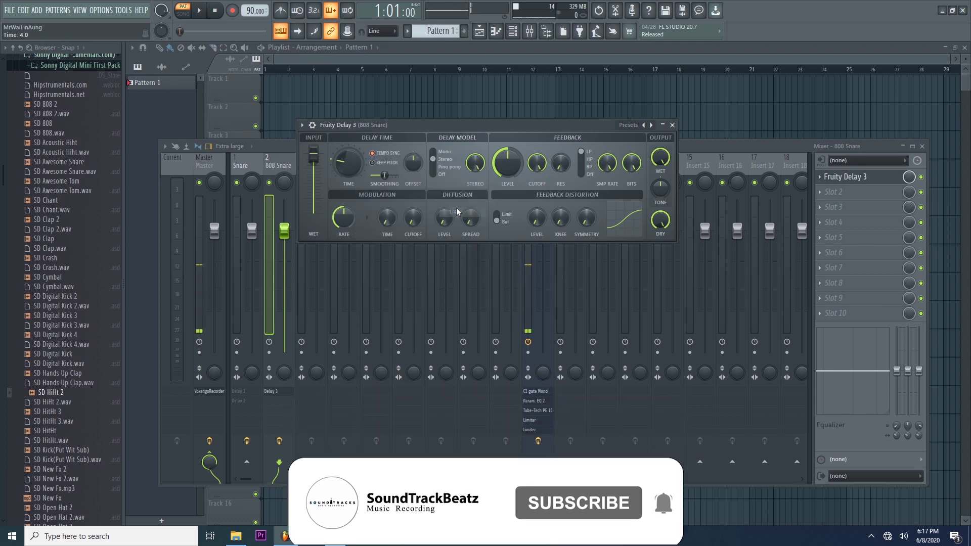
key("space")
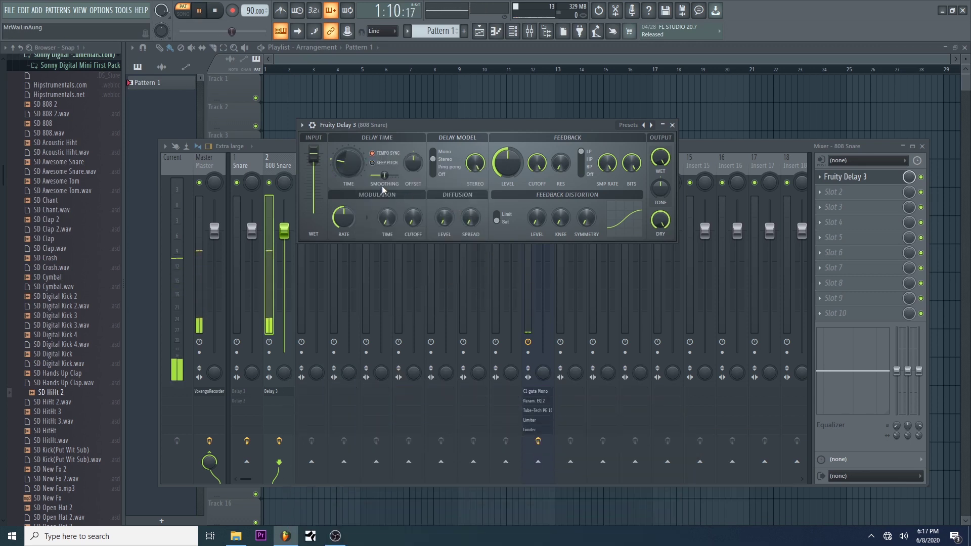
key("space")
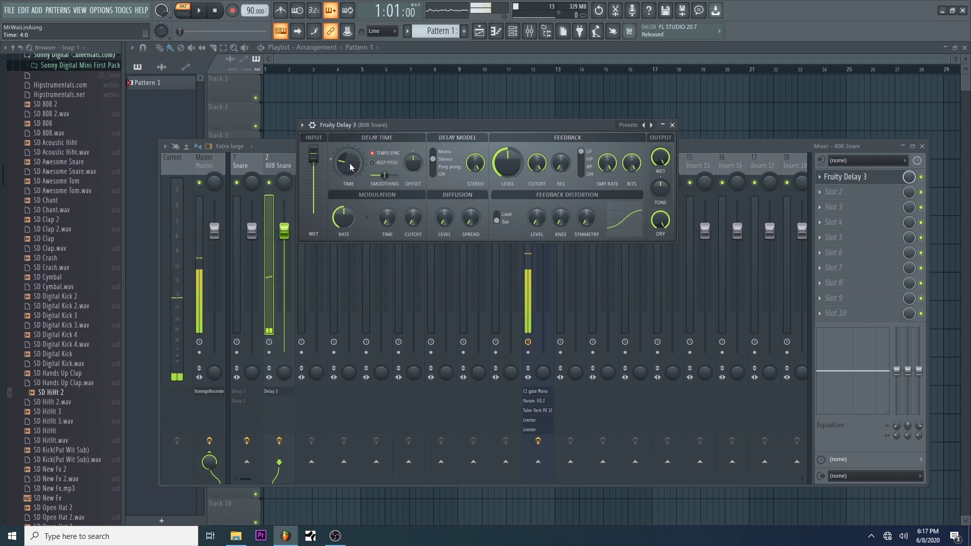
Set the delay time to 1/64 and play the pattern several times to audition the very short echoes.
right_click(351, 167)
mouse_move(399, 180)
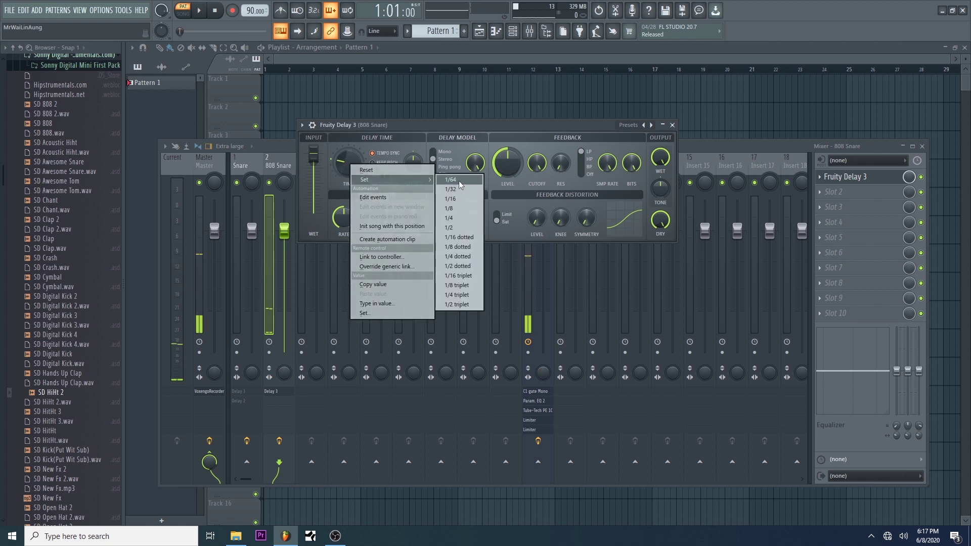
left_click(459, 181)
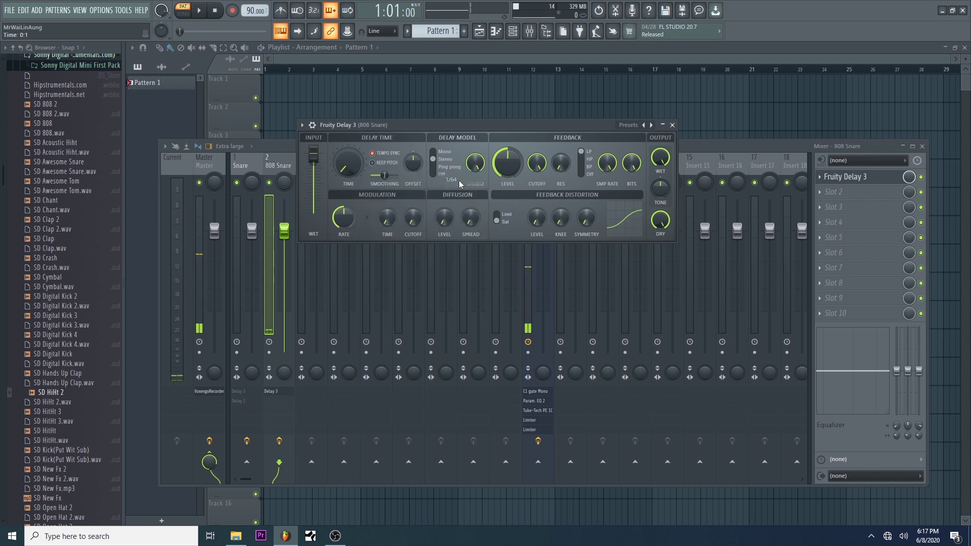
key("space")
key("space")
key("space")
key("space")
key("space")
key("space")
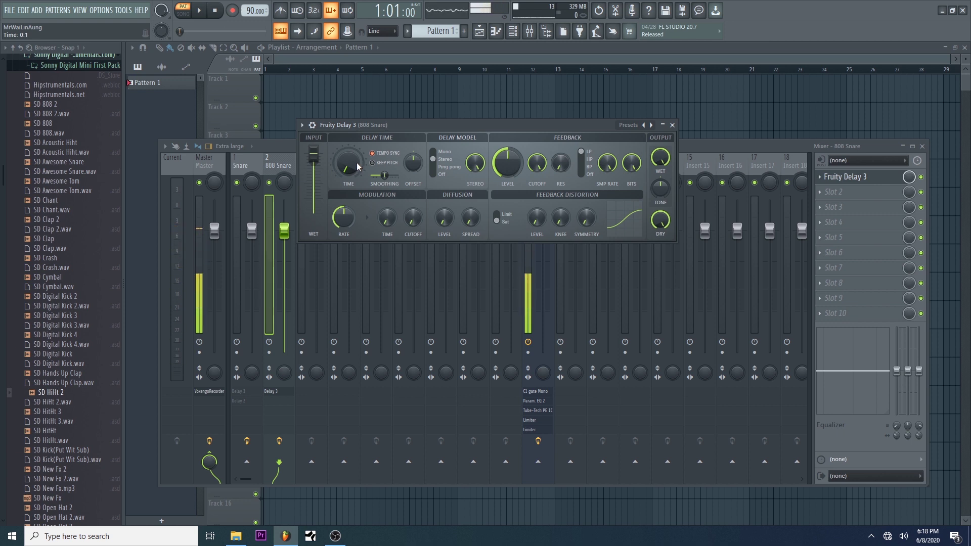
Try the next longer note-length presets for the delay time, starting with 1/32, and play the pattern to audition them.
right_click(357, 162)
mouse_move(371, 180)
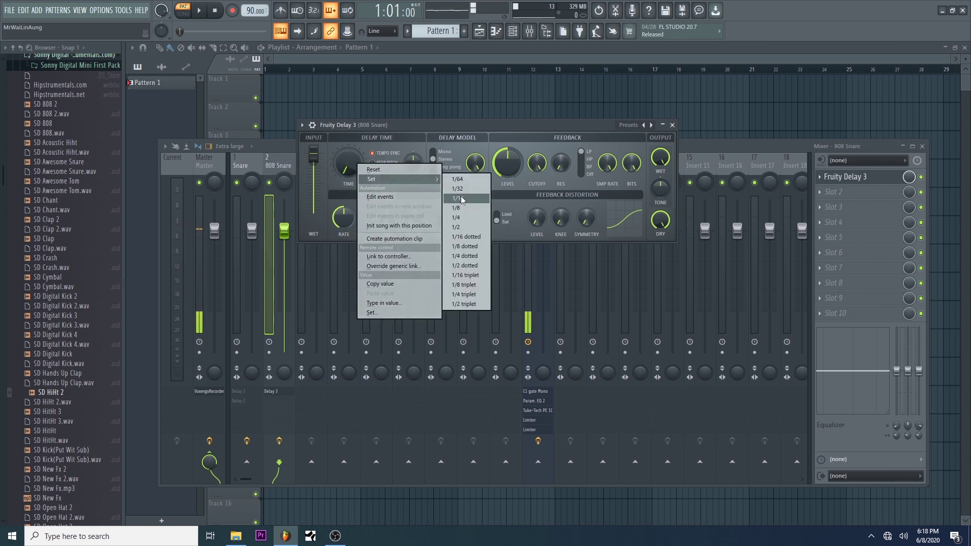
left_click(459, 190)
key("space")
right_click(351, 175)
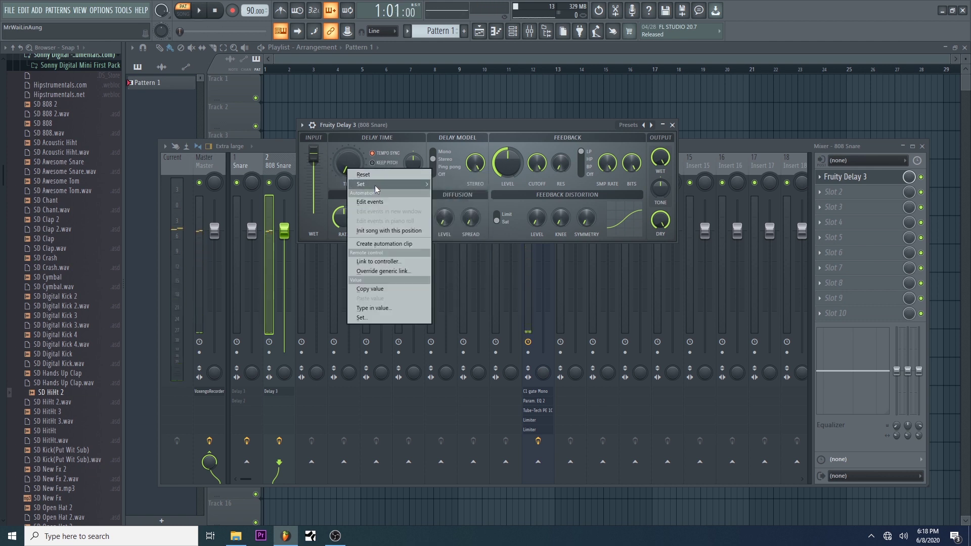
mouse_move(376, 187)
left_click(458, 196)
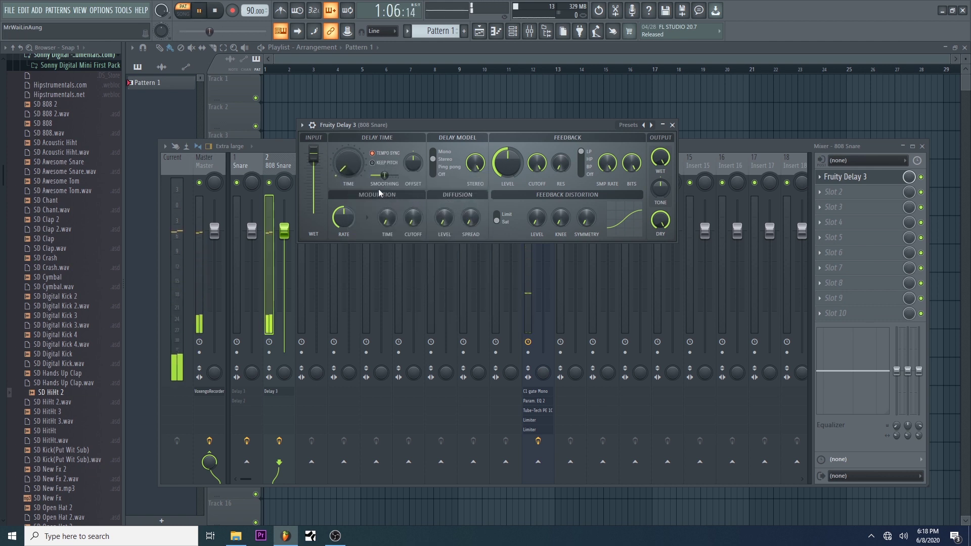
key("space")
key("space")
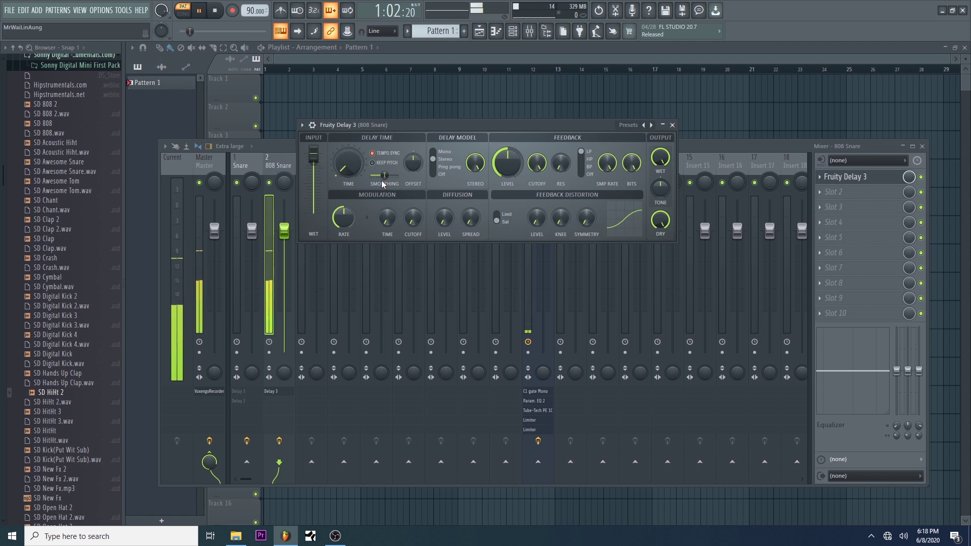
key("space")
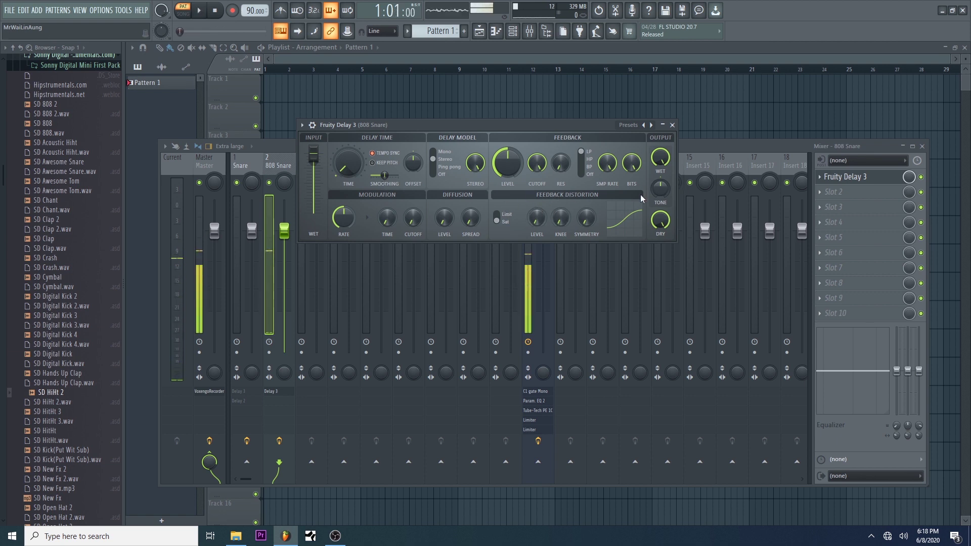
Load Fruity Reeverb 2 into slot 2 of the 808 Snare track and play the pattern through it.
left_click(821, 193)
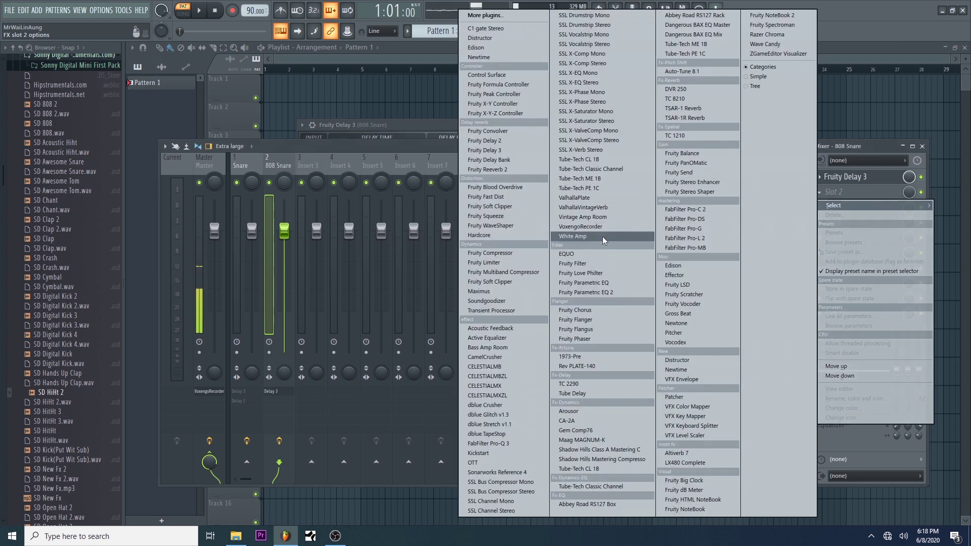
left_click(820, 194)
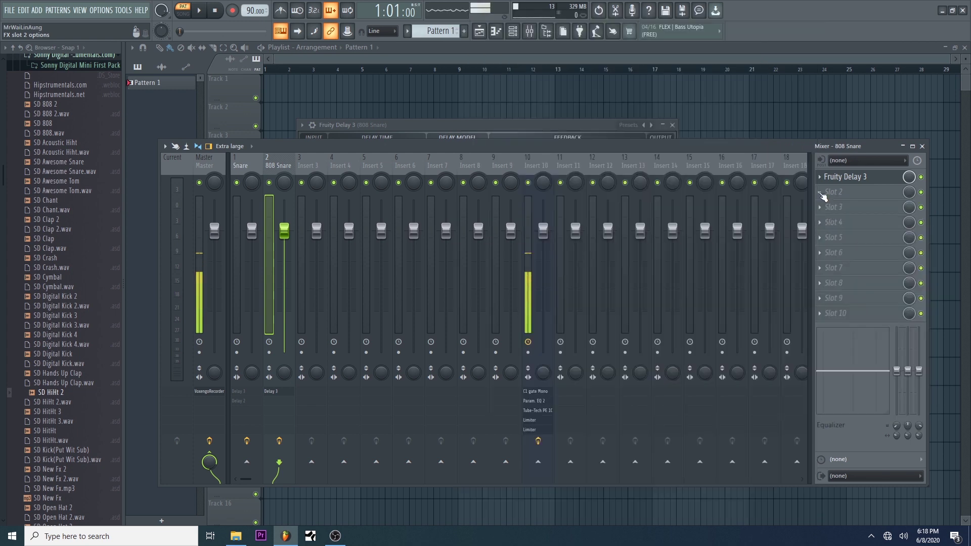
left_click(822, 197)
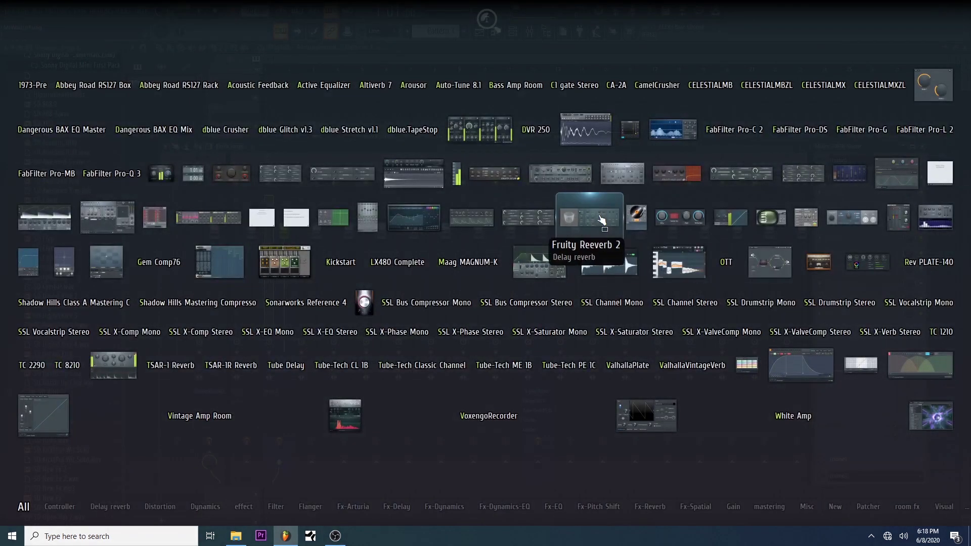
left_click(601, 215)
key("space")
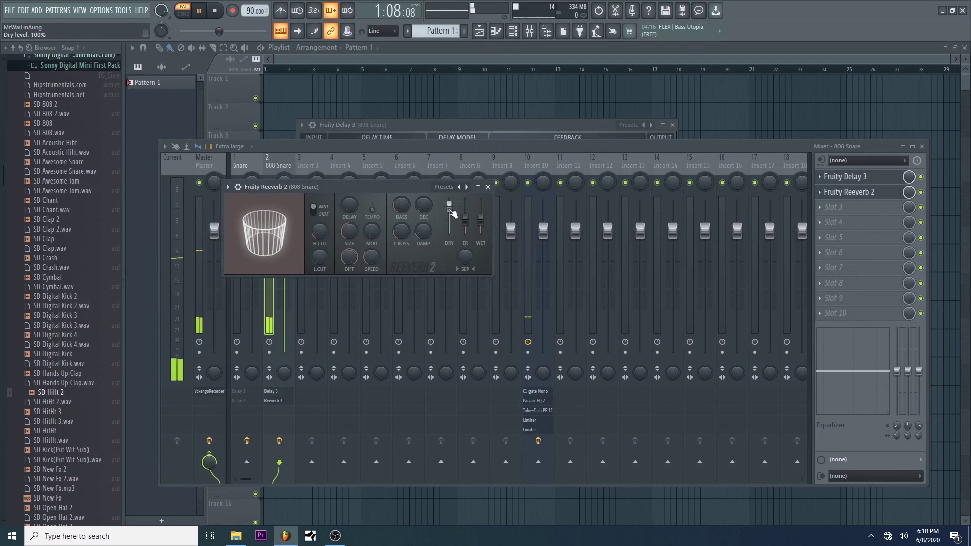
key("space")
Lower the reverb's dry level, raise its wet level and set its decay time to 0.8 sec while auditioning, and close its window.
left_click_drag(448, 206, 449, 222)
key("space")
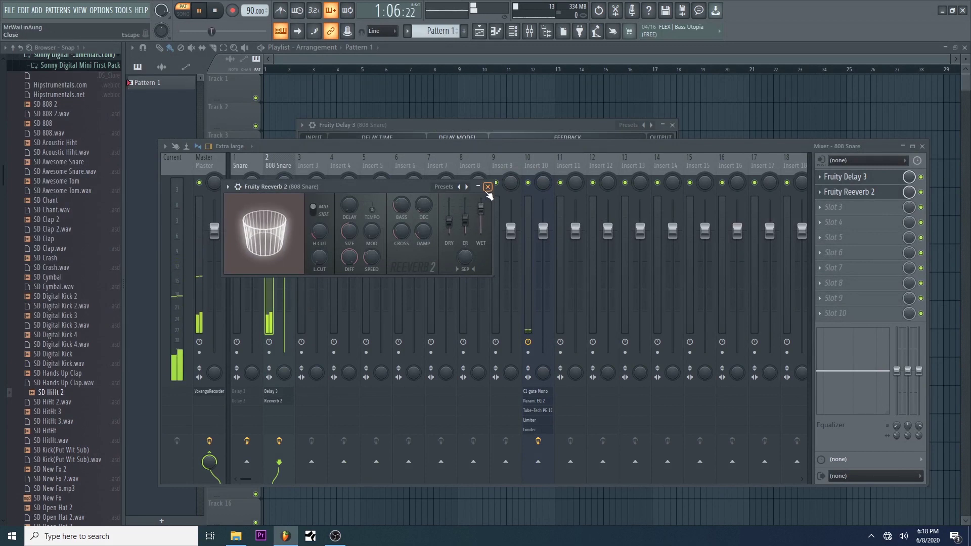
key("space")
key("space")
key("space")
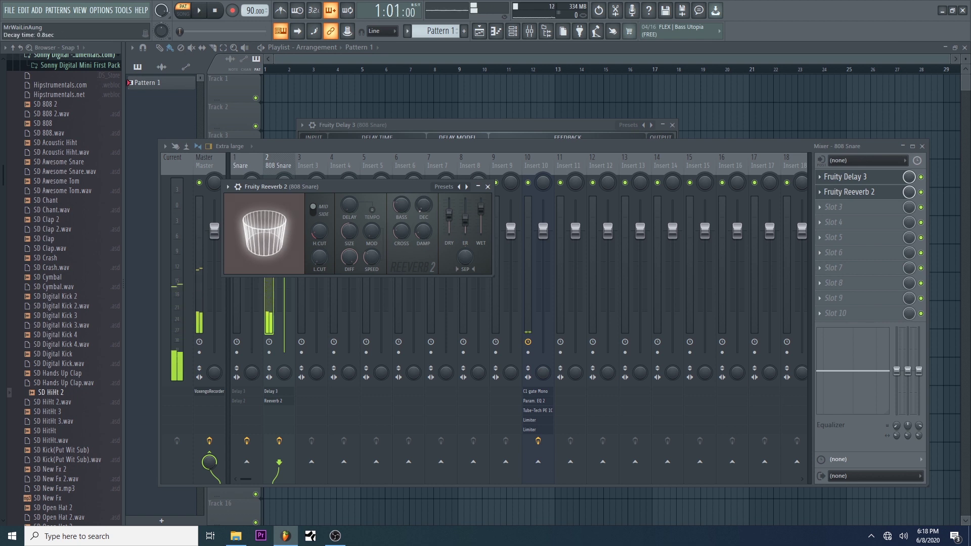
key("space")
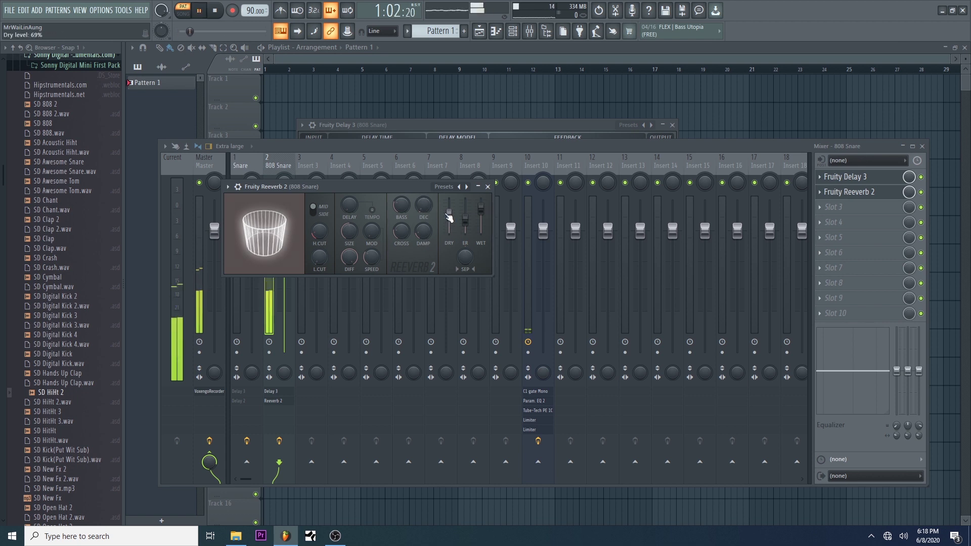
left_click(488, 187)
key("space")
Delete Fruity Reeverb 2 from slot 2 of the 808 Snare track.
right_click(821, 193)
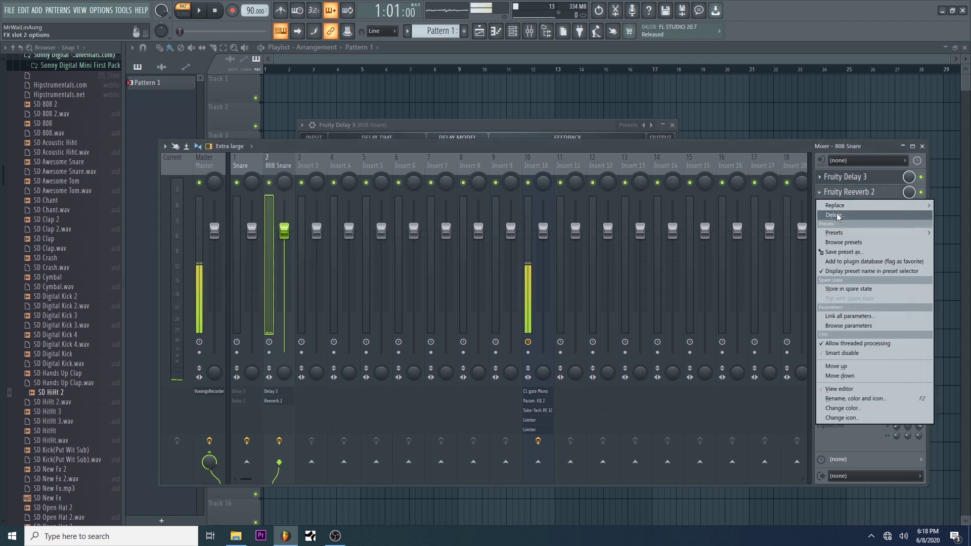
left_click(834, 214)
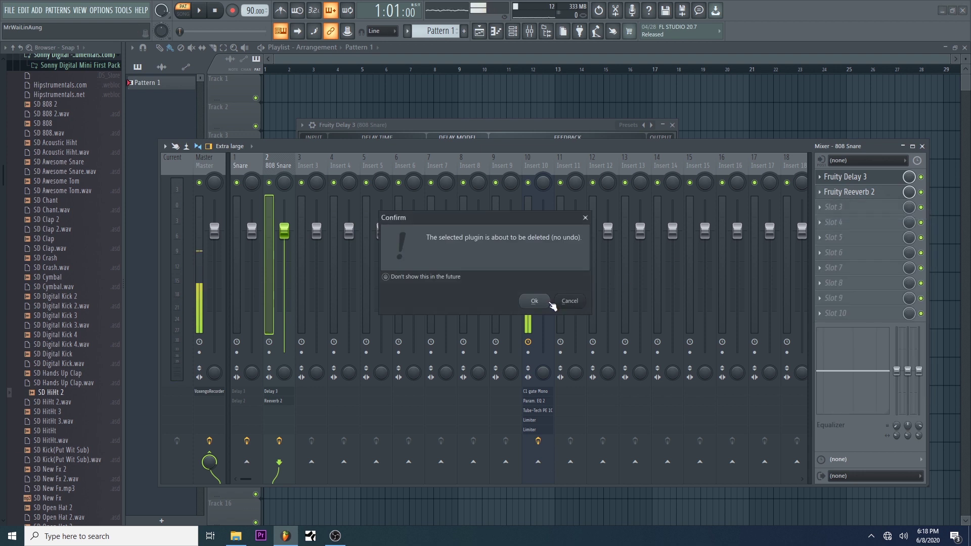
left_click(547, 302)
Reopen Fruity Delay 3 on the 808 Snare track and set its delay time to 1/4.
left_click(848, 175)
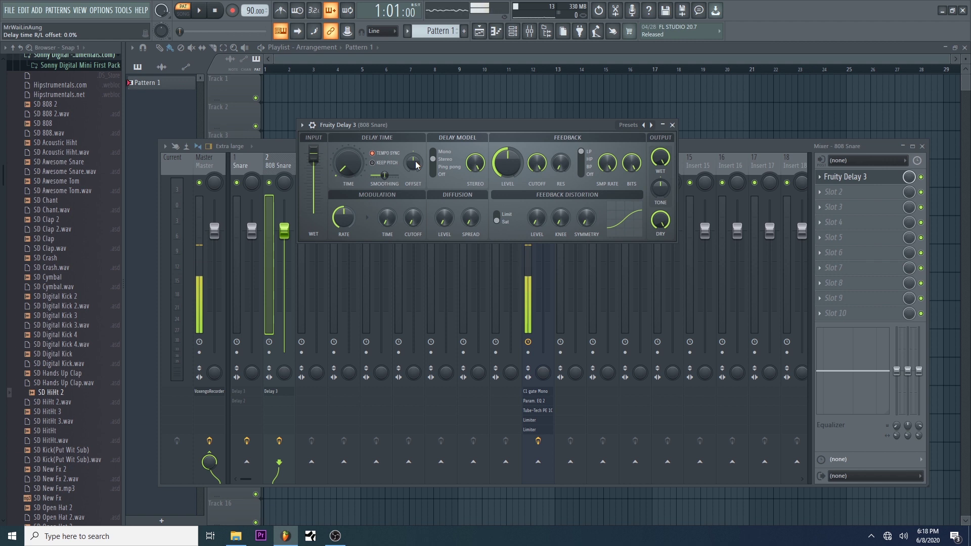
right_click(343, 160)
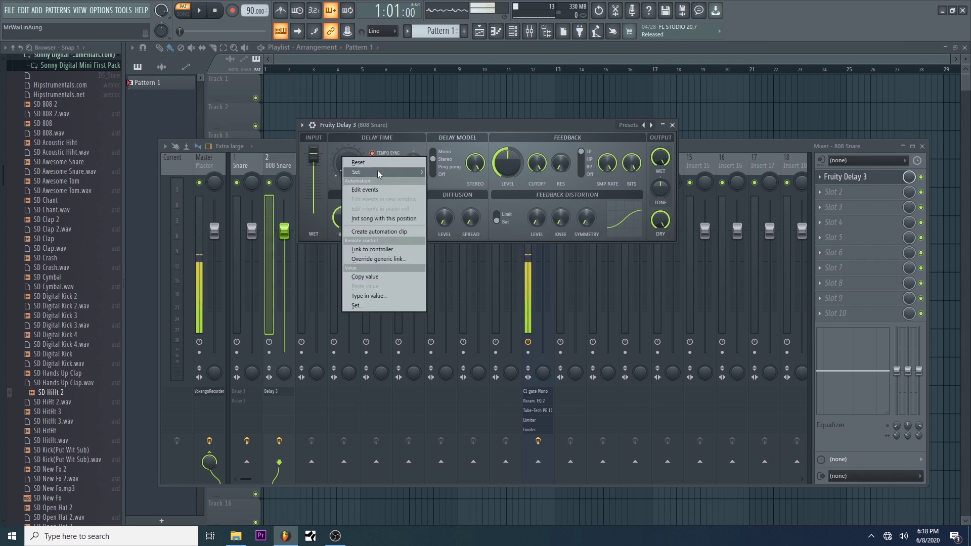
mouse_move(378, 170)
left_click(454, 201)
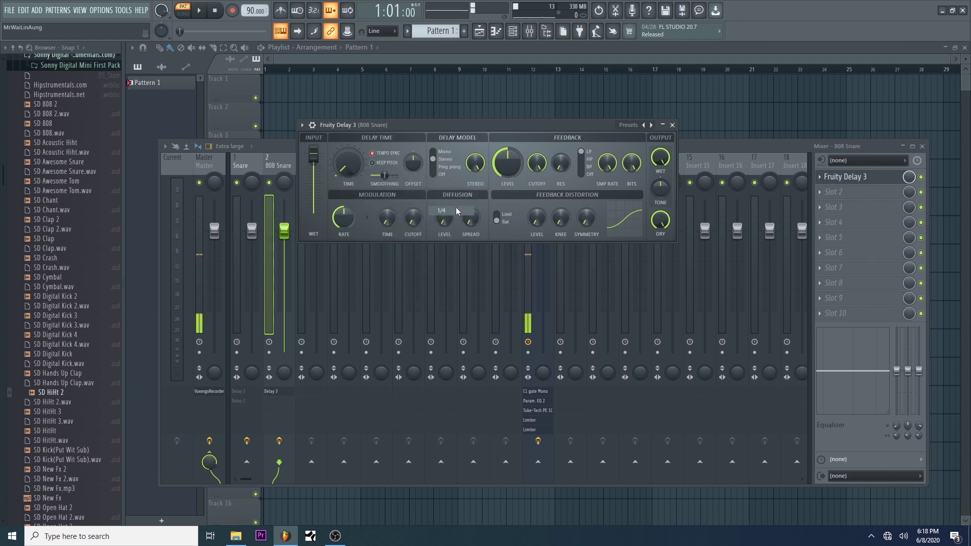
Turn the delay time's R/L offset all the way up and play the pattern to hear the stereo difference.
right_click(412, 164)
left_click(408, 163)
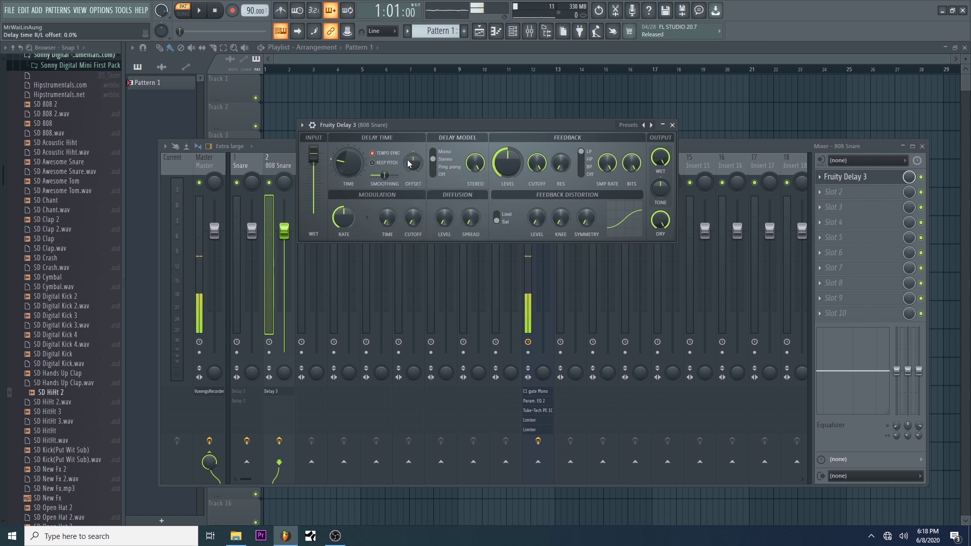
left_click_drag(408, 163, 408, 127)
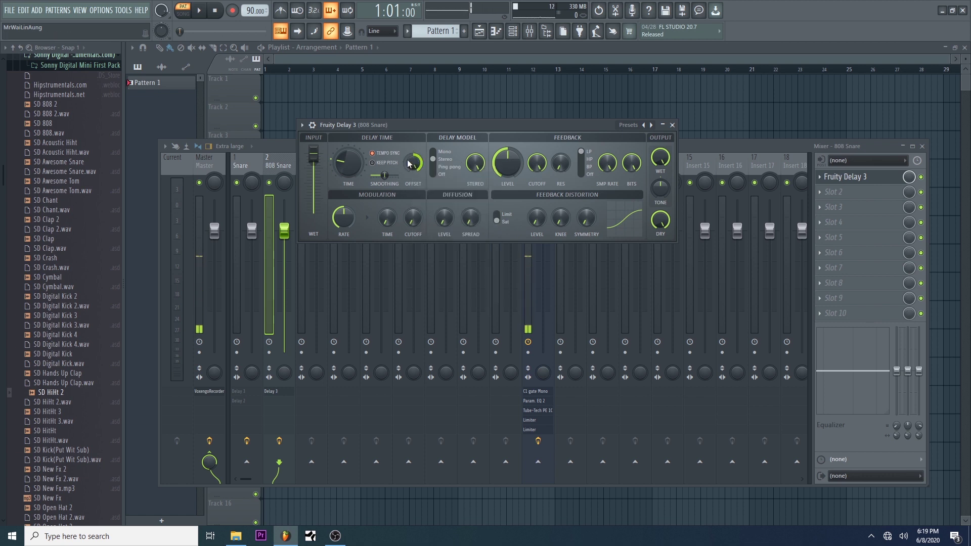
key("space")
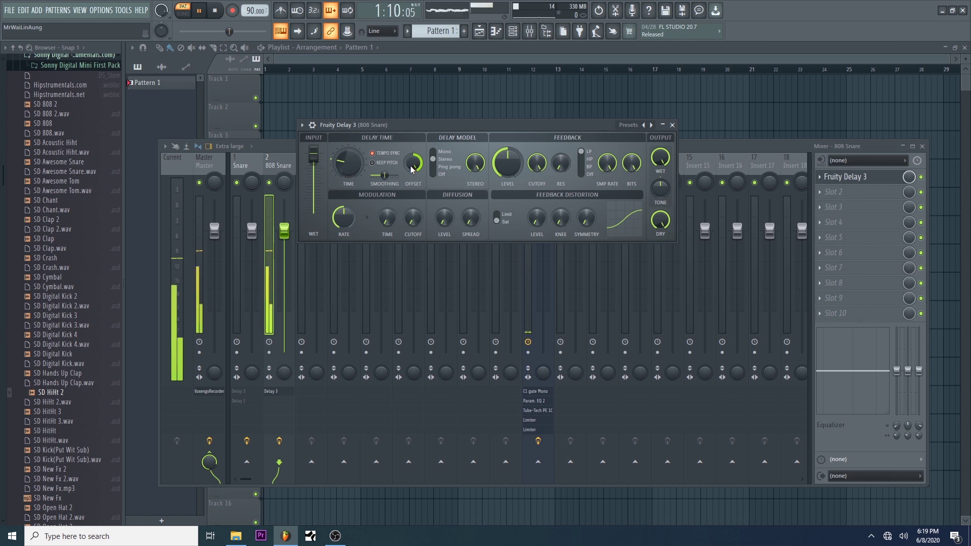
key("space")
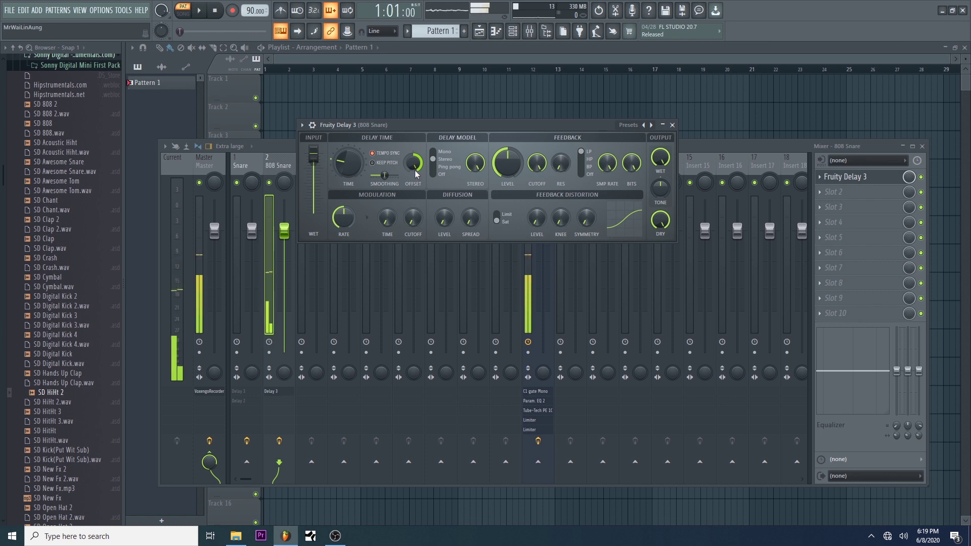
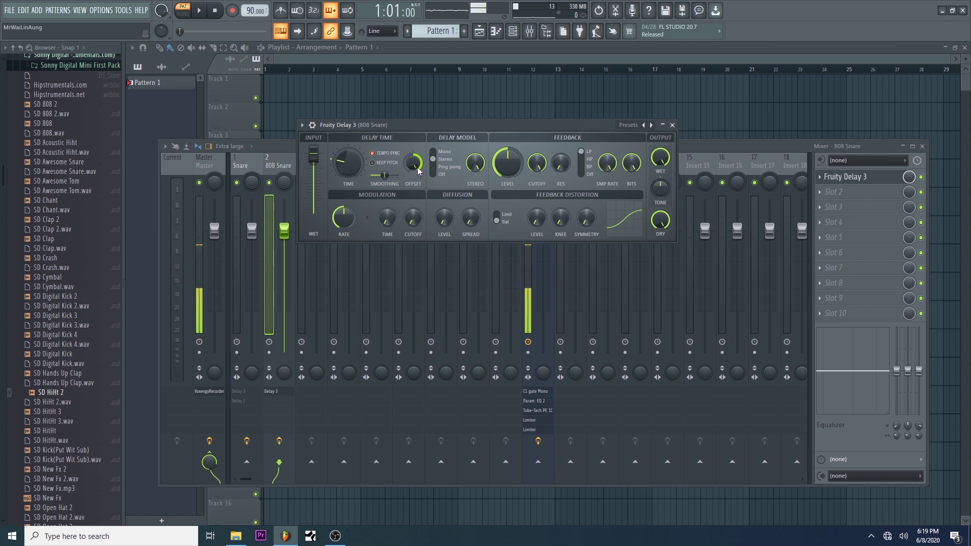
Play the pattern once more with the delay's R/L offset fully up, and reset the offset to its default.
key("space")
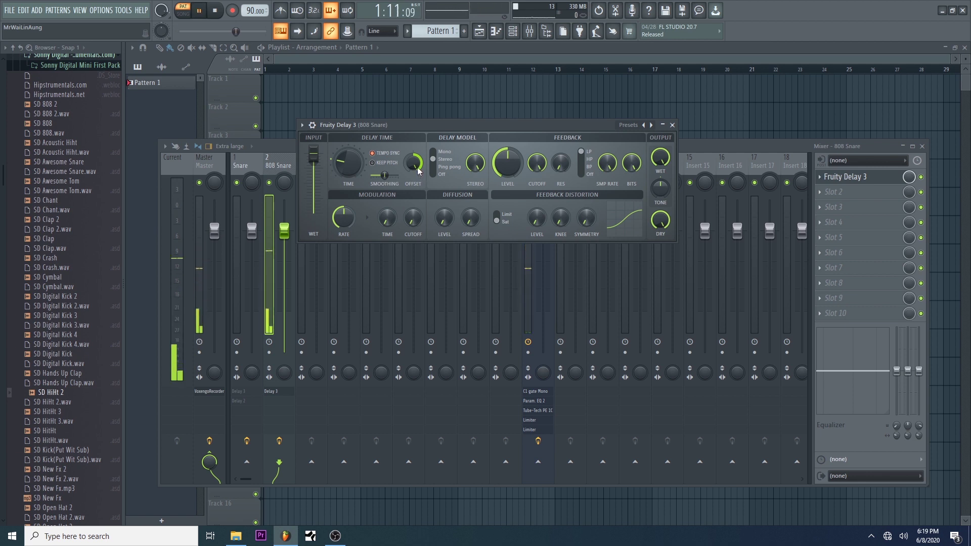
key("space")
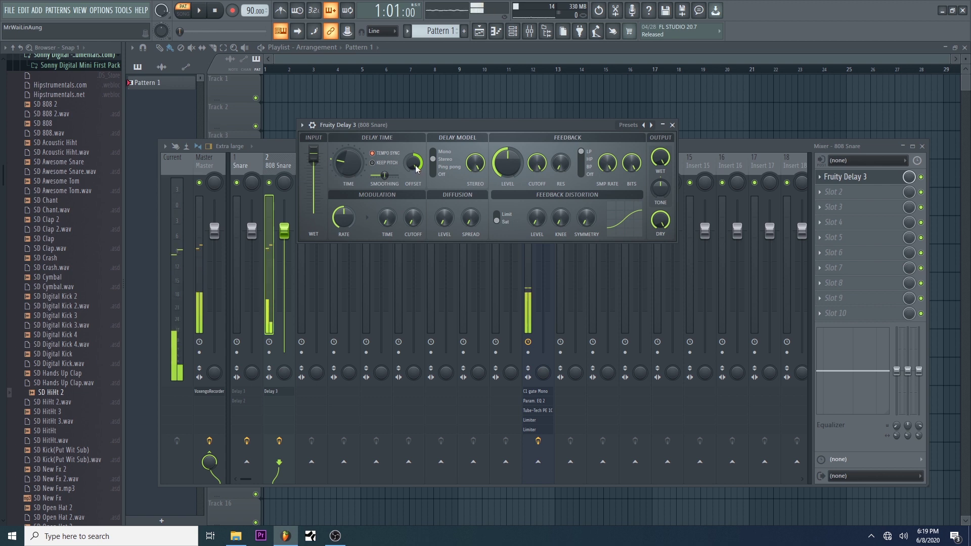
right_click(416, 169)
left_click(428, 174)
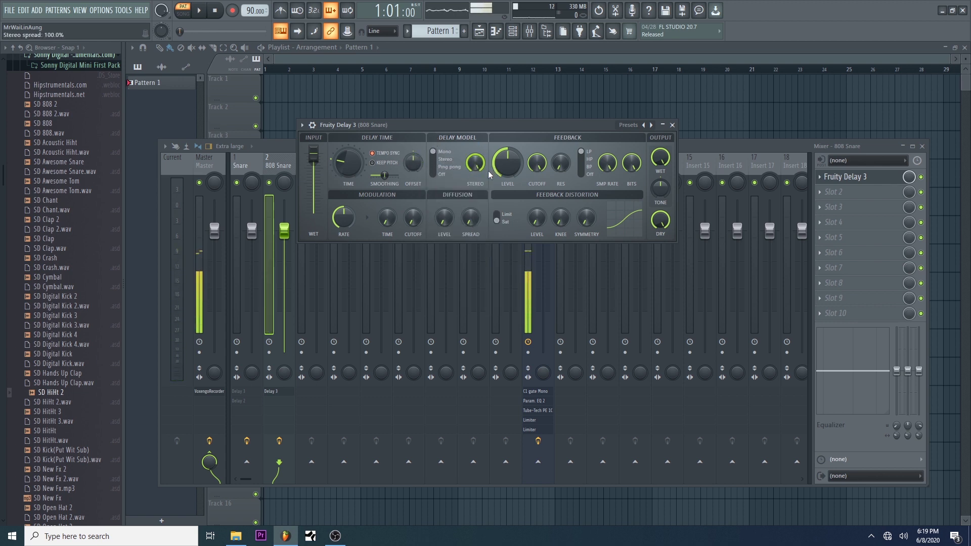
Compare the Mono and Stereo delay models by playing the pattern with each, ending on Stereo.
key("space")
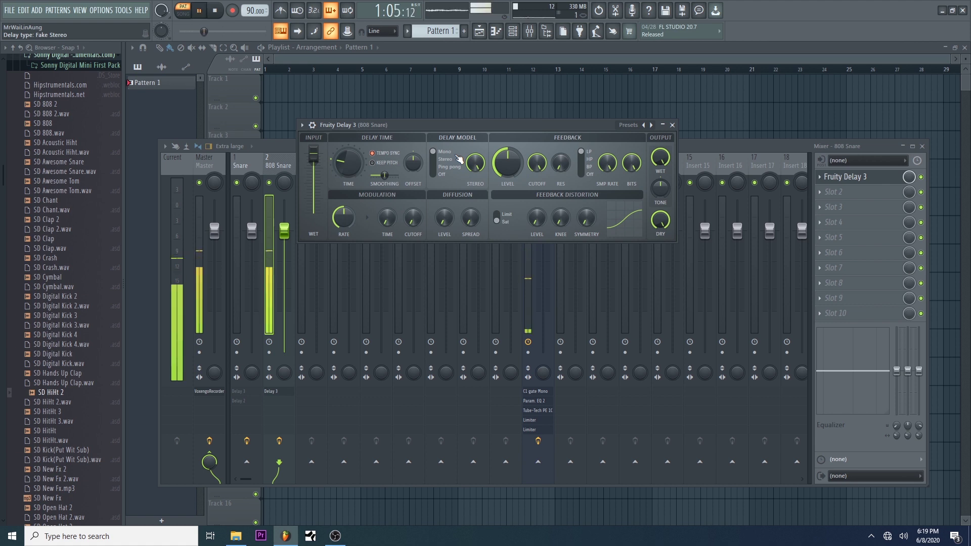
key("space")
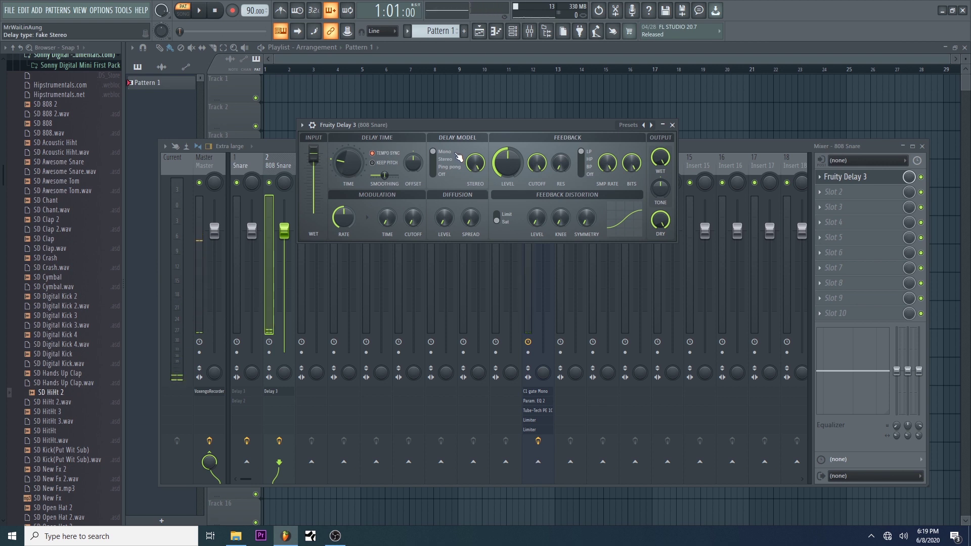
left_click(448, 160)
key("space")
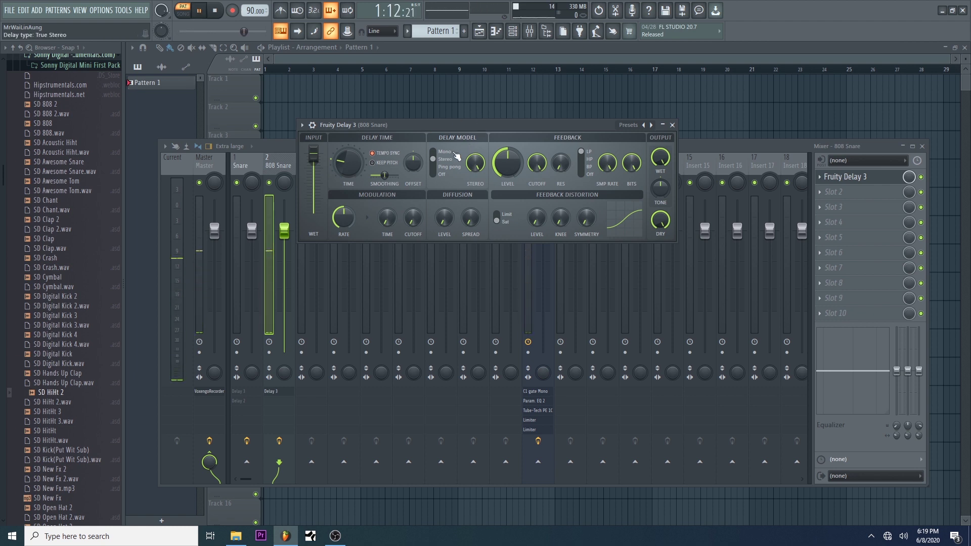
key("space")
left_click(439, 152)
key("space")
key("space")
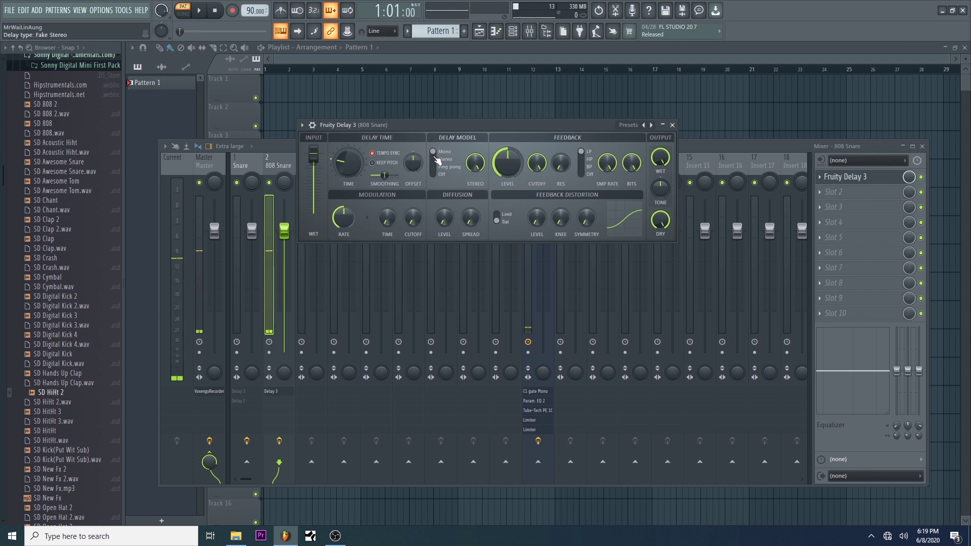
left_click(438, 159)
key("space")
key("space")
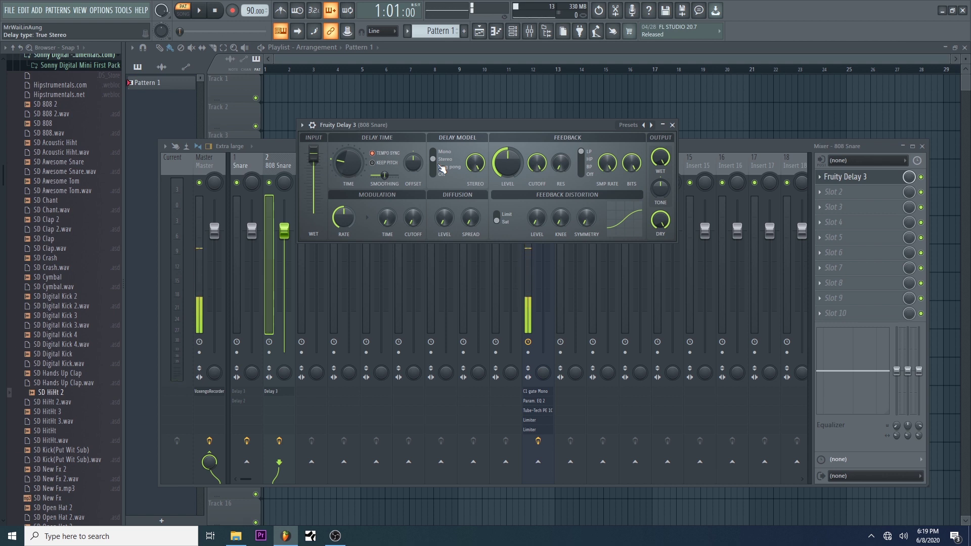
Audition the Ping pong delay model, try Off during playback and switch back to Ping pong.
left_click(442, 168)
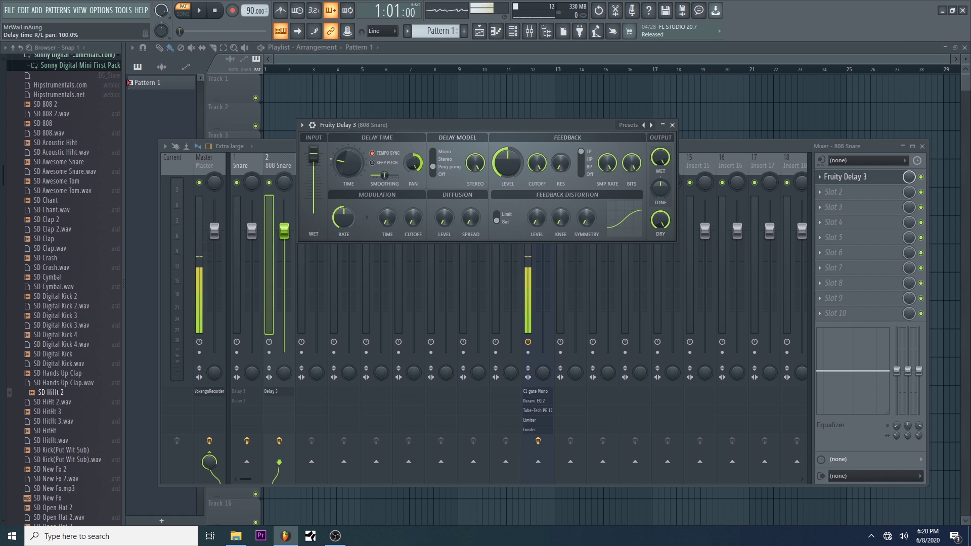
key("space")
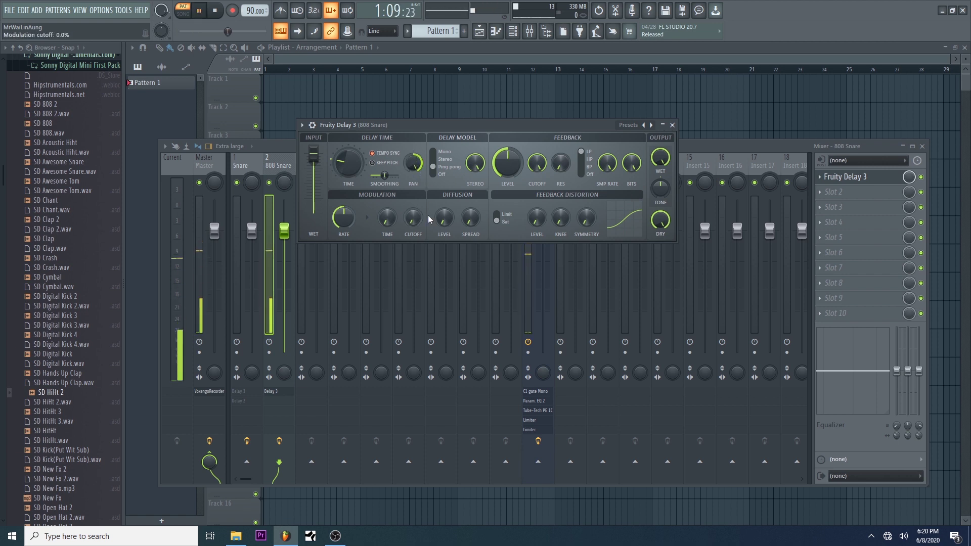
left_click(440, 174)
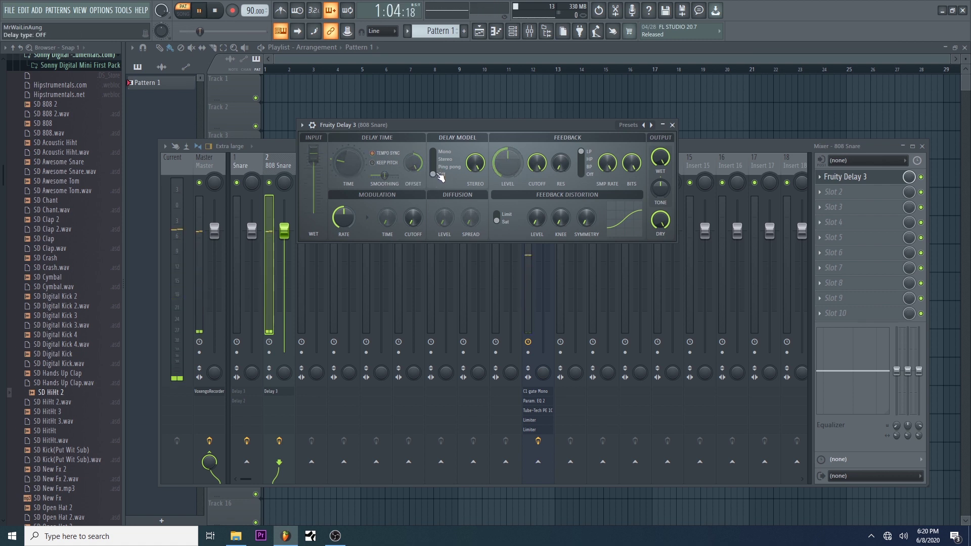
left_click(439, 168)
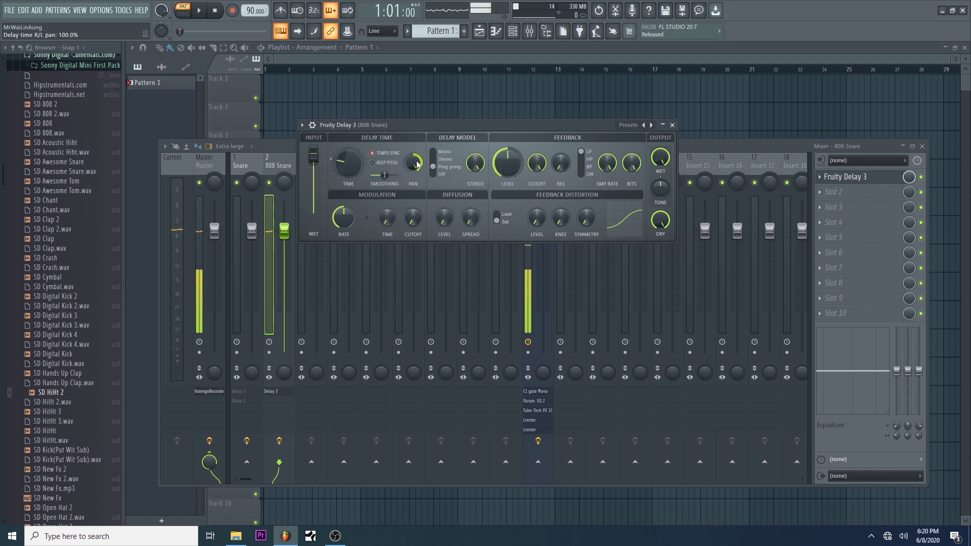
Reset the ping-pong pan to its default and set the delay model to Stereo.
right_click(427, 167)
left_click(427, 168)
left_click(444, 160)
Audition the delay with the stereo spread at 0%, and turn the spread fully back up for comparison.
left_click_drag(476, 163, 476, 157)
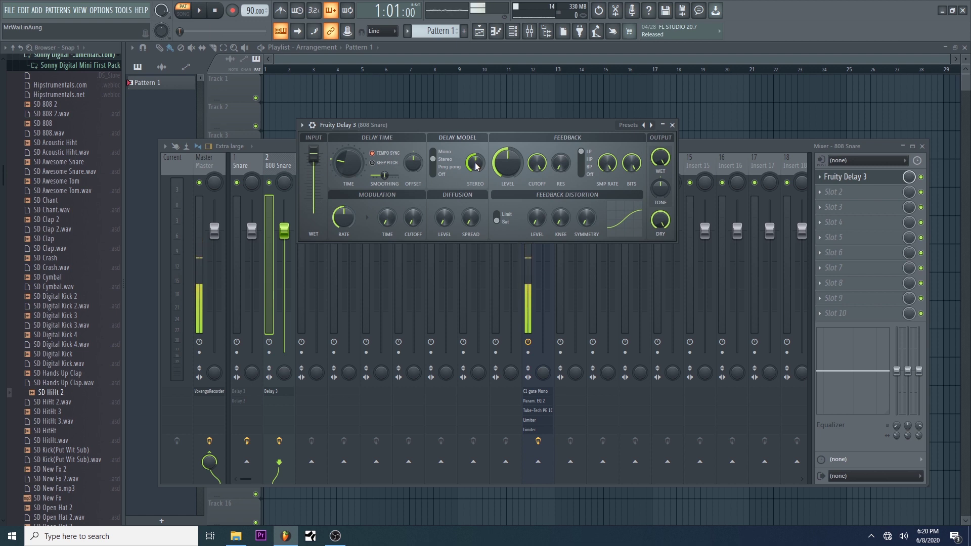
key("space")
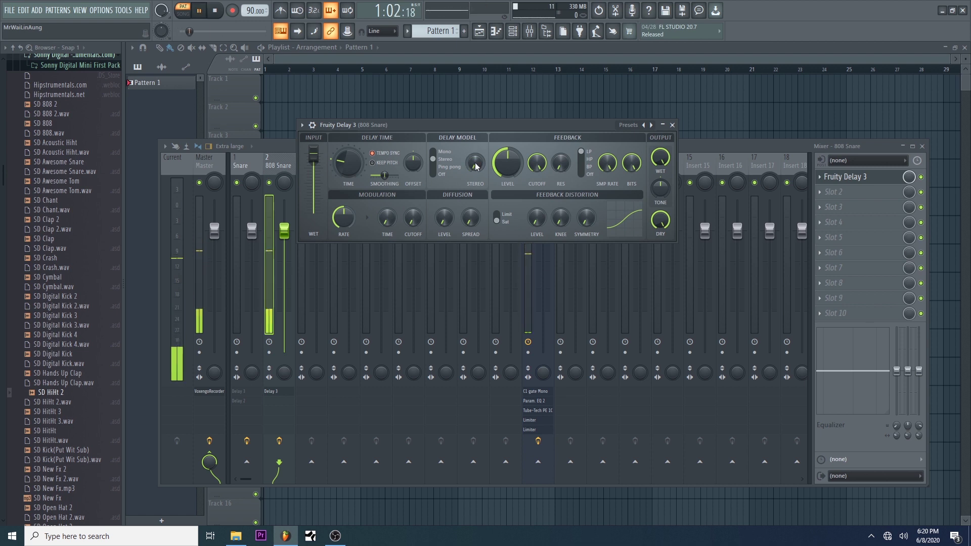
key("space")
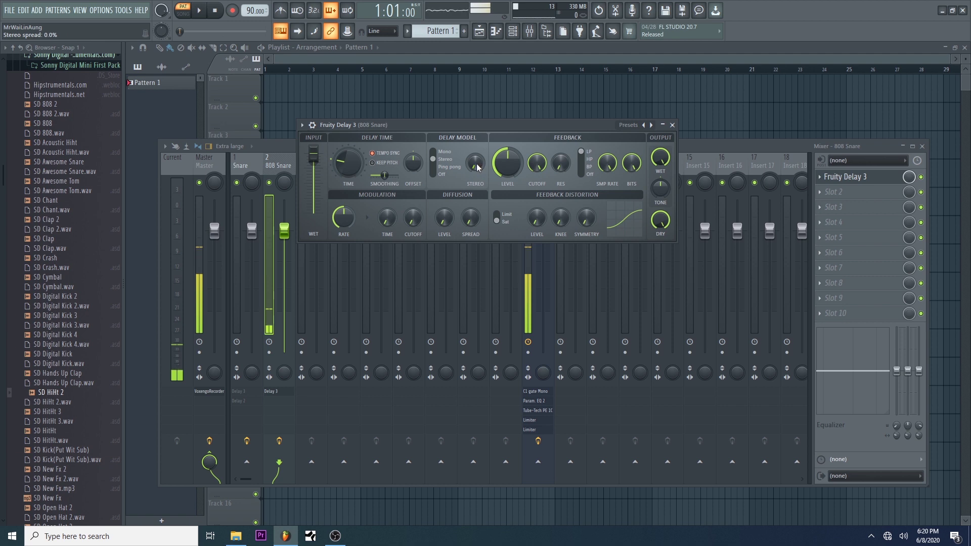
left_click_drag(478, 168, 478, 159)
key("space")
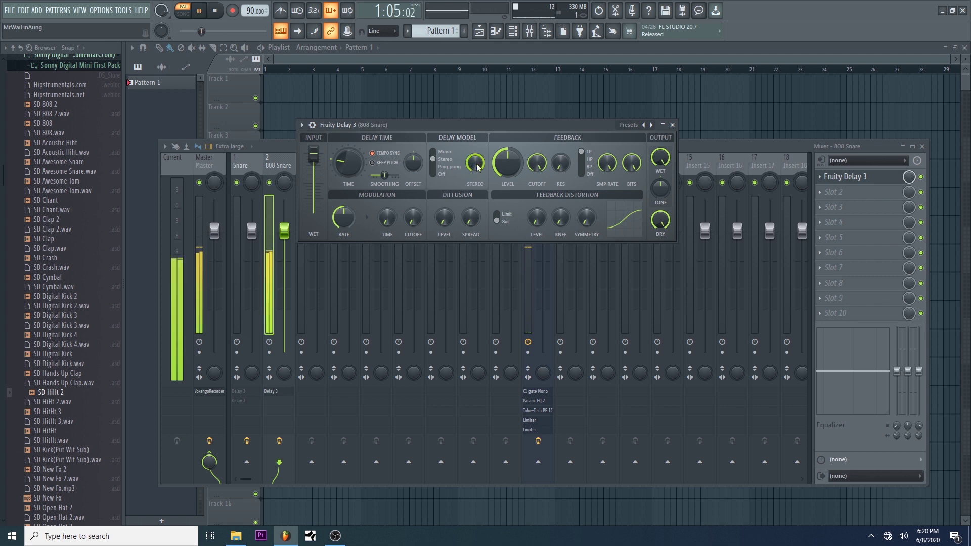
key("space")
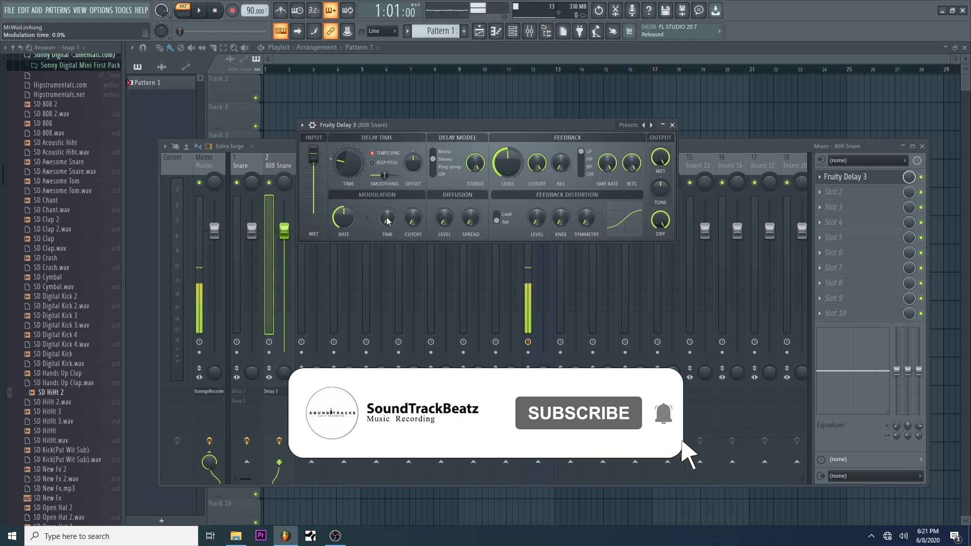
Try a raised modulation time and a modulation cutoff of 31.2% while playing the pattern.
key("space")
left_click_drag(387, 221, 387, 205)
key("space")
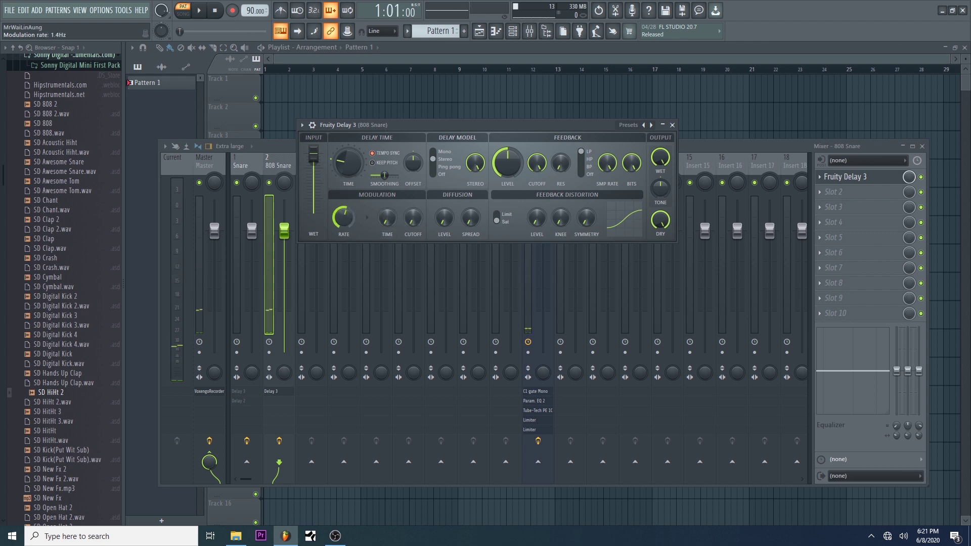
key("space")
left_click_drag(415, 219, 415, 195)
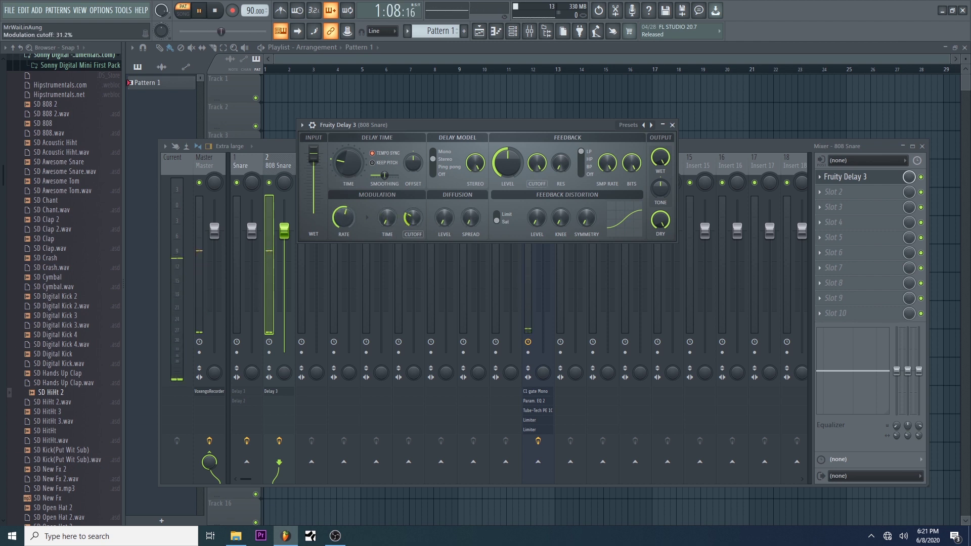
key("space")
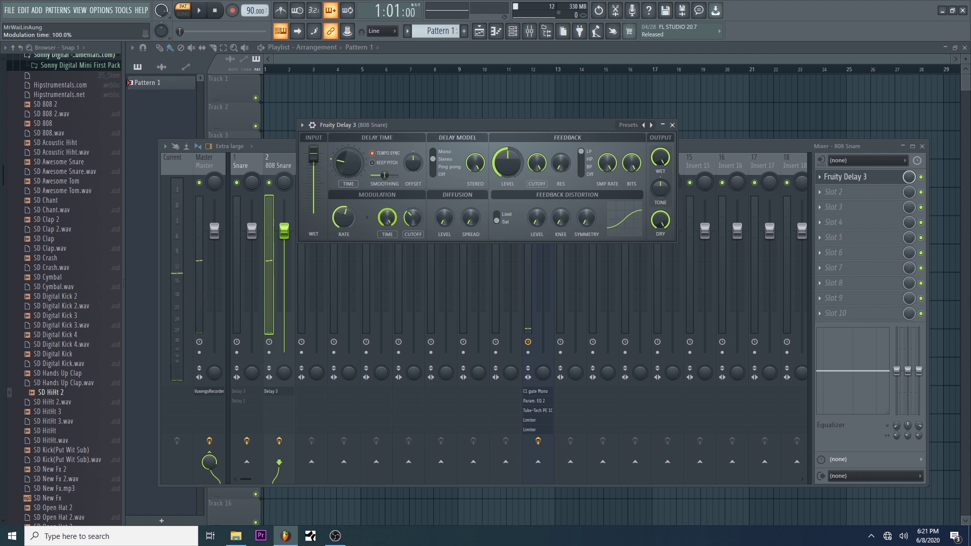
Play the pattern with the modulation time at 100% and the modulation rate raised to 6.9 Hz.
key("space")
left_click_drag(343, 217, 343, 207)
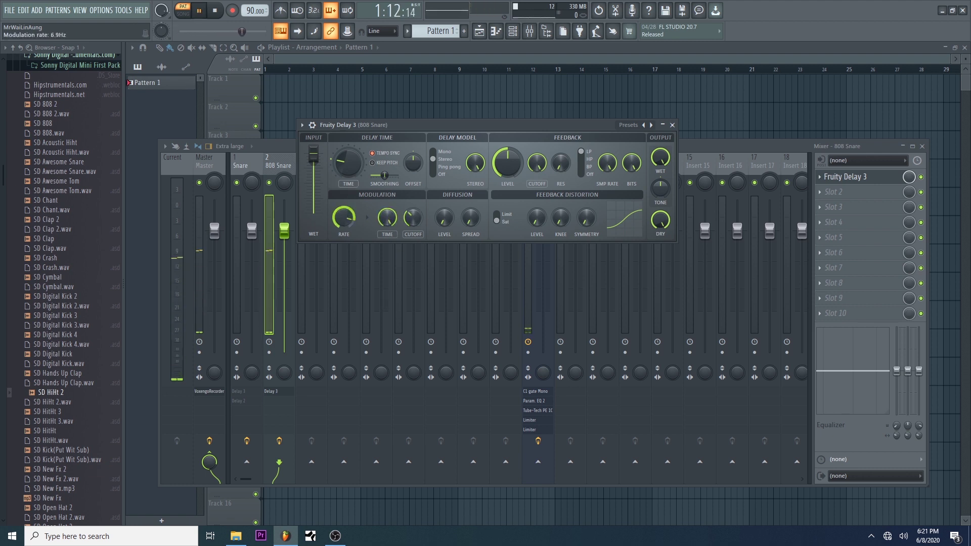
key("space")
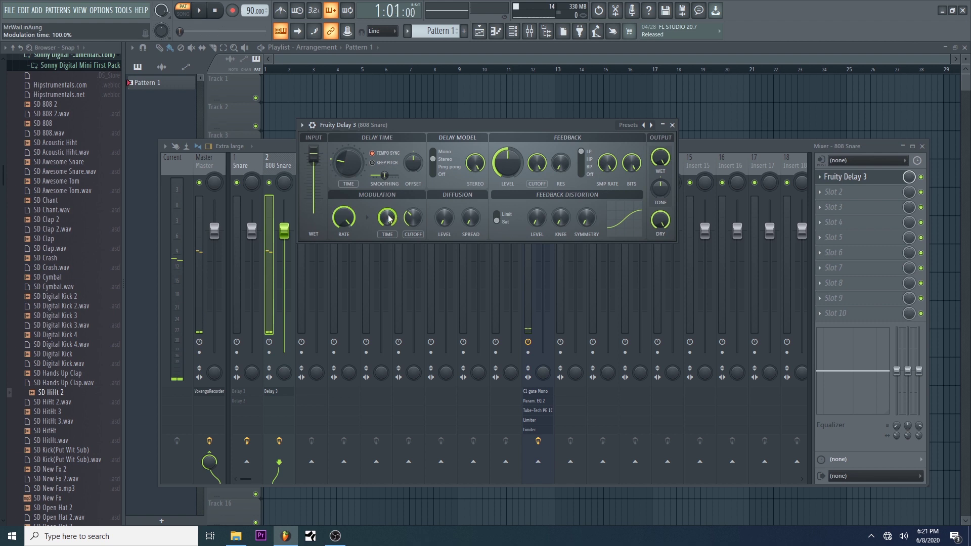
Turn the modulation time and cutoff down to 0% and audition the delay with a modulation rate of 20.0 Hz.
key("space")
left_click_drag(386, 217, 413, 239)
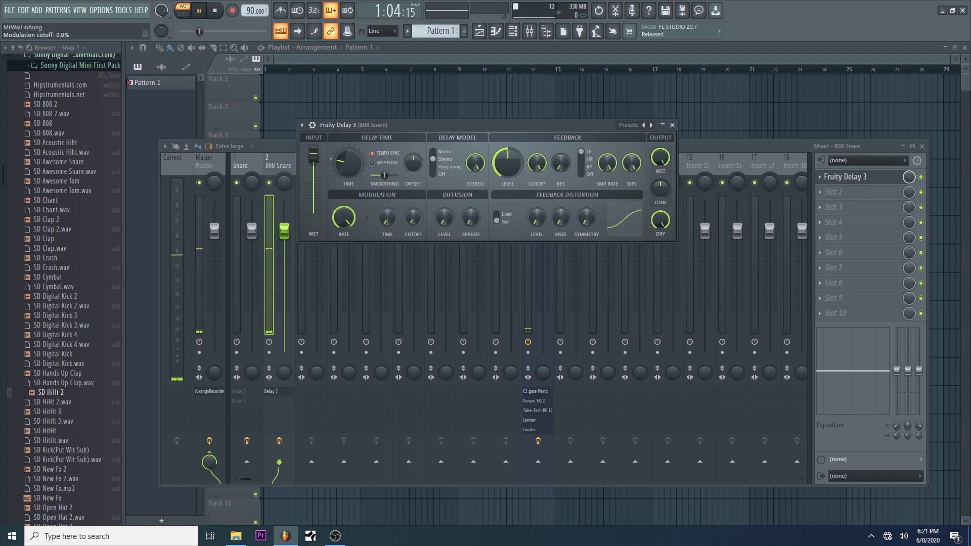
key("space")
left_click_drag(344, 217, 345, 187)
key("space")
key("space")
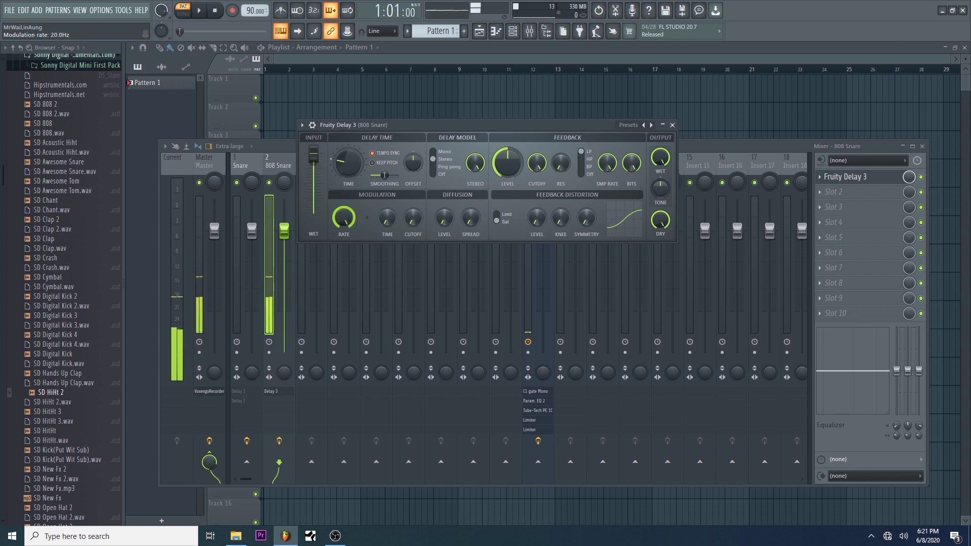
Lower the feedback level to near its minimum and play the pattern.
left_click_drag(512, 160, 512, 172)
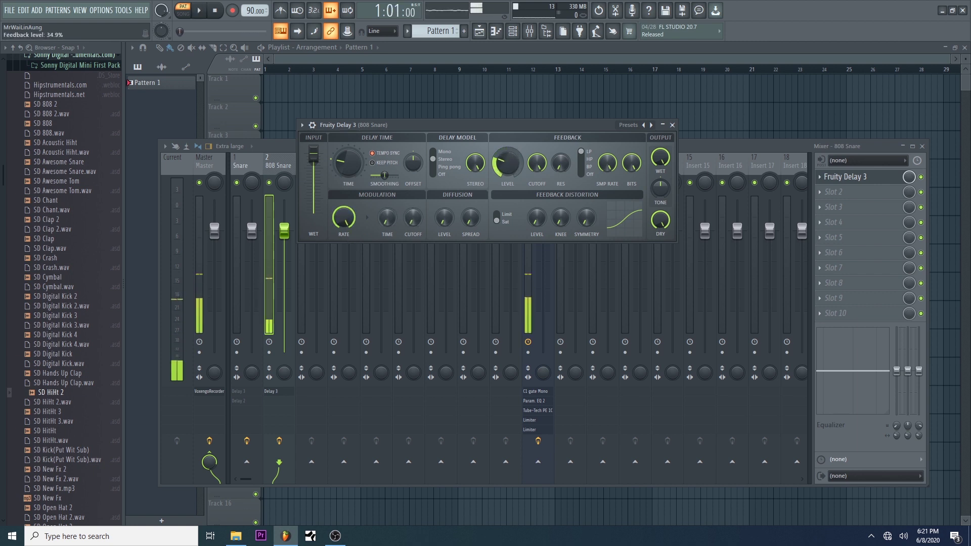
key("space")
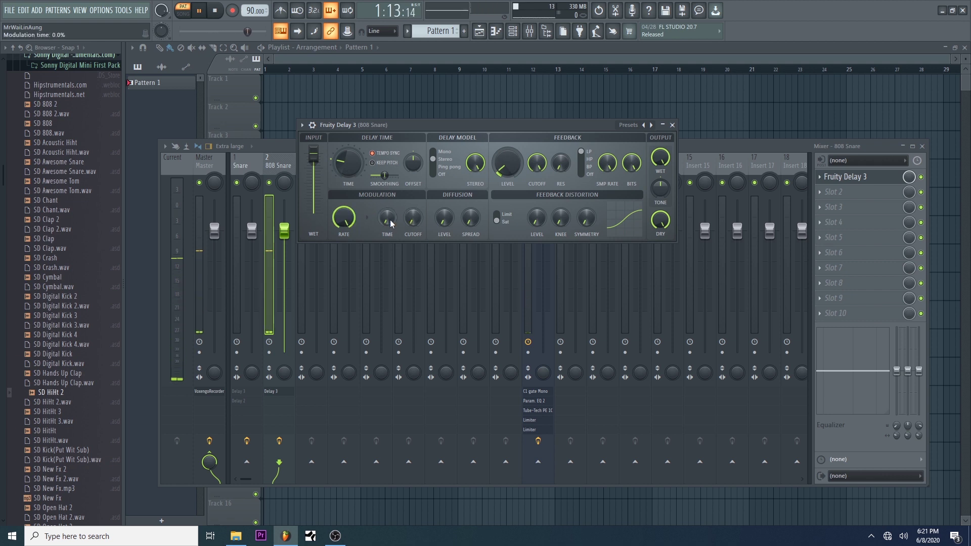
key("space")
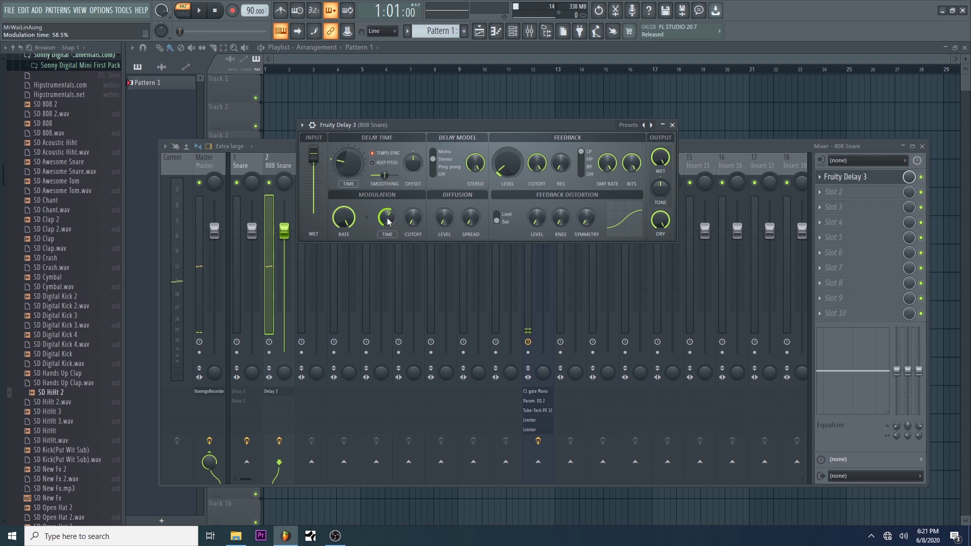
Audition the modulation time at 58.5%, 74.1%, 100% and 83.5%.
key("space")
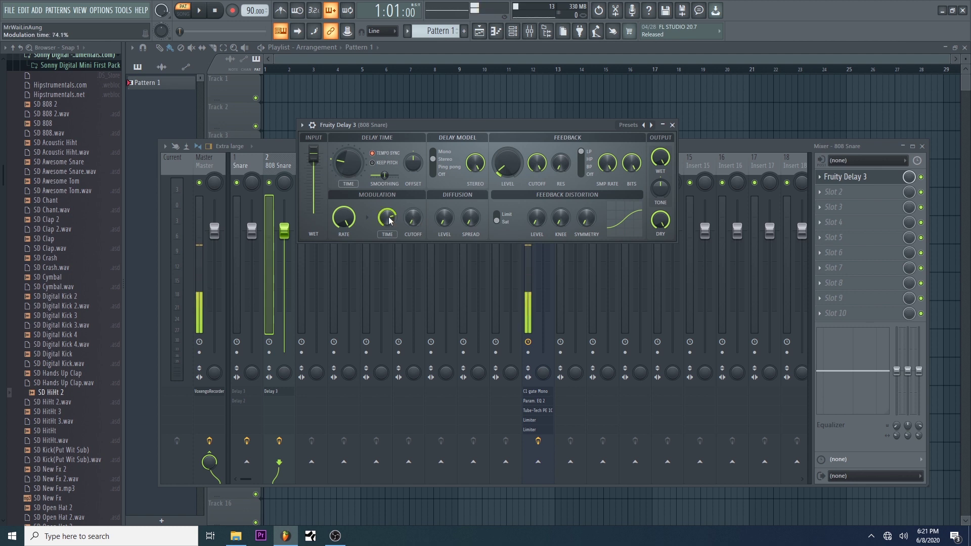
key("space")
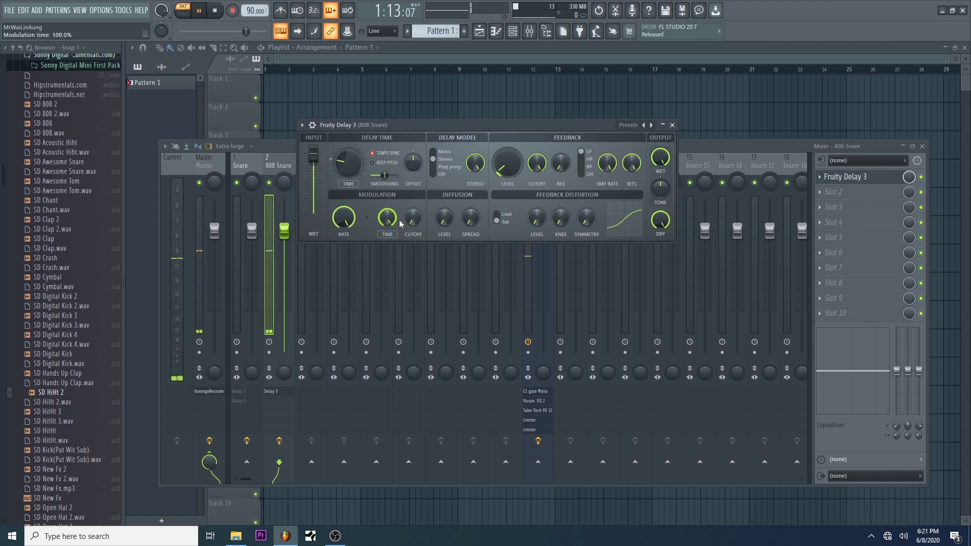
key("space")
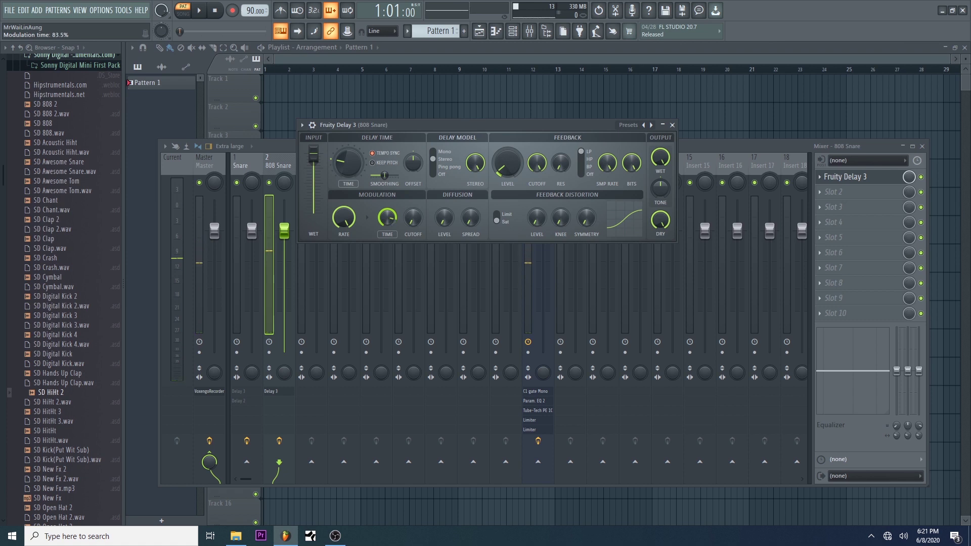
key("space")
Turn the modulation time down to 0% and the modulation rate to its minimum while playing the pattern.
left_click_drag(387, 217, 388, 314)
key("space")
left_click_drag(348, 209, 348, 309)
key("space")
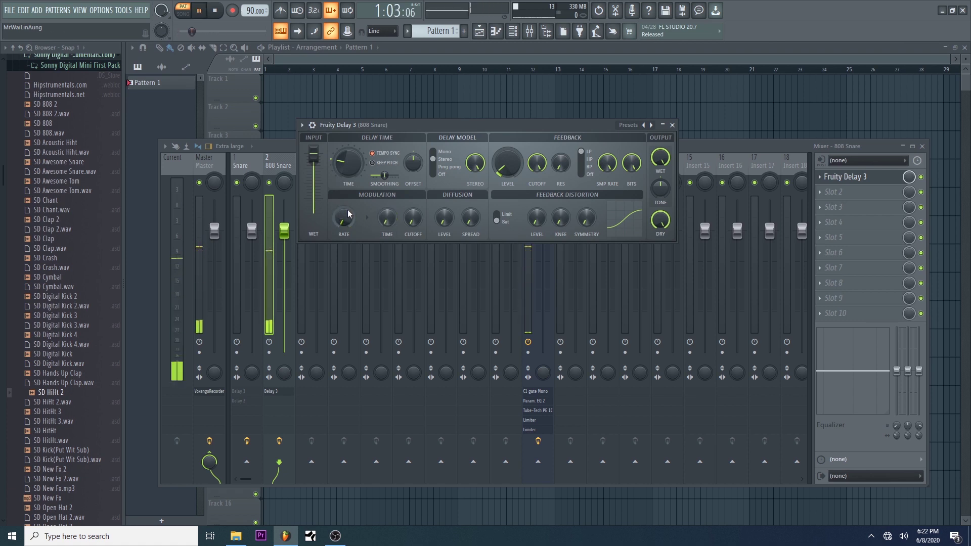
key("space")
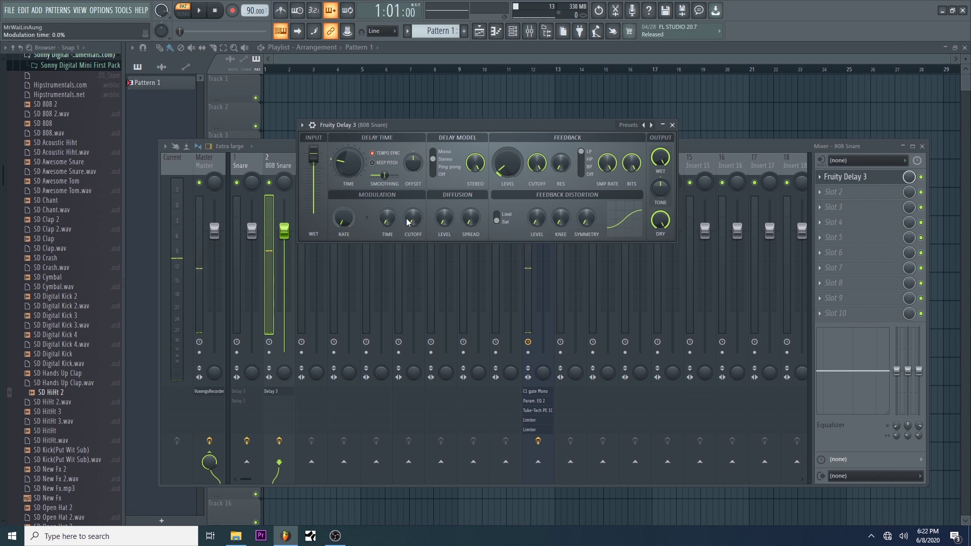
Audition the modulation cutoff at 52.9%, and raise it to 100% with the modulation rate and time fully up.
mouse_move(408, 221)
left_mouse_down()
mouse_move(408, 240)
mouse_move(408, 217)
left_mouse_up()
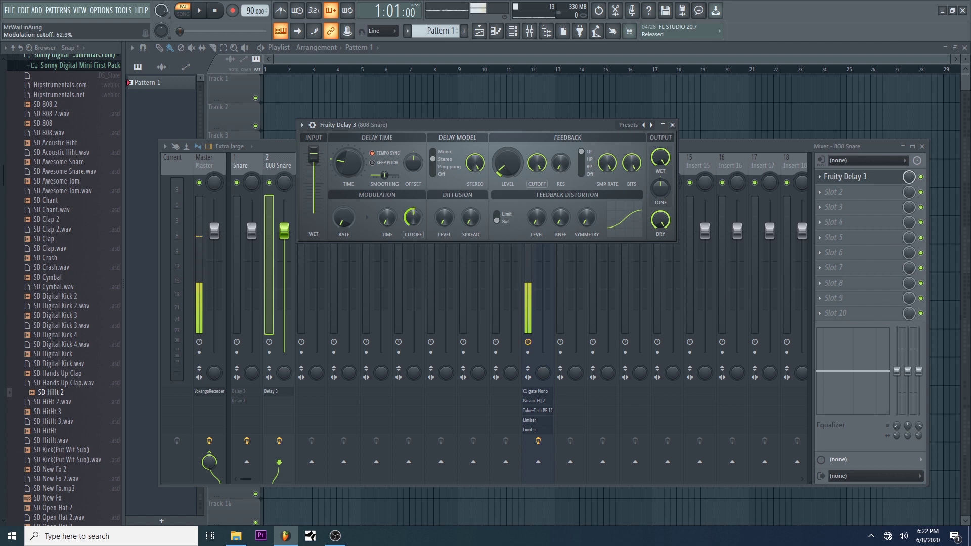
key("space")
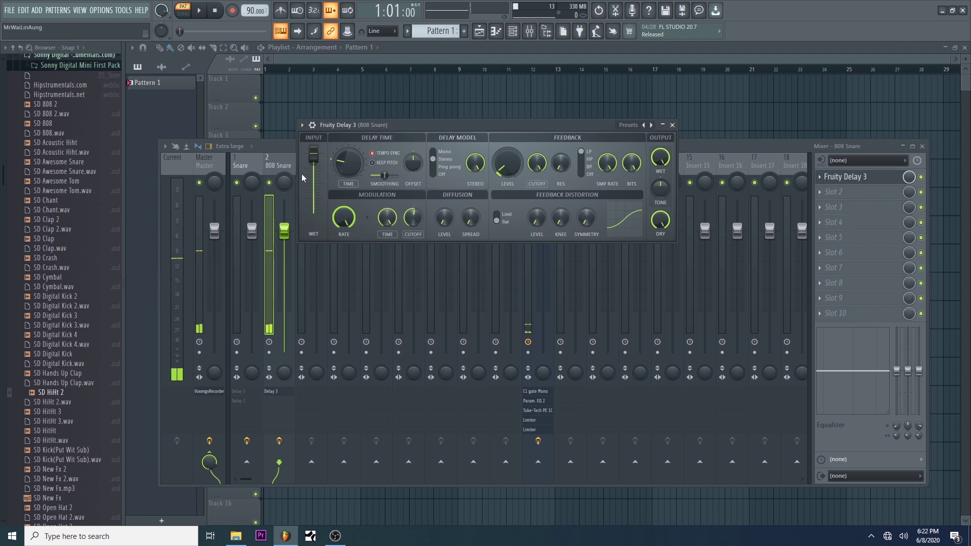
mouse_move(410, 217)
left_mouse_down()
mouse_move(410, 248)
mouse_move(412, 202)
left_mouse_up()
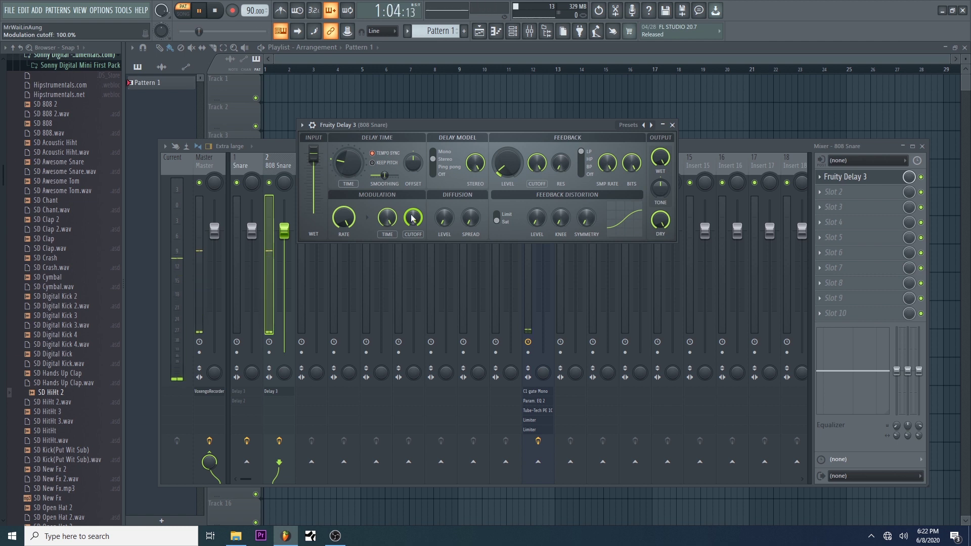
Reset the modulation time and cutoff to 0% and return the modulation rate to about its middle position.
key("space")
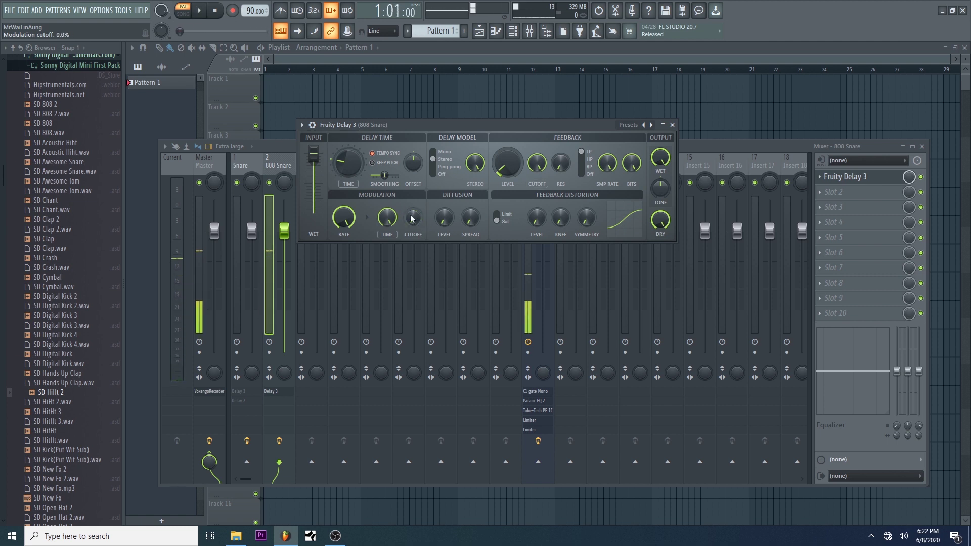
left_click_drag(345, 217, 344, 246)
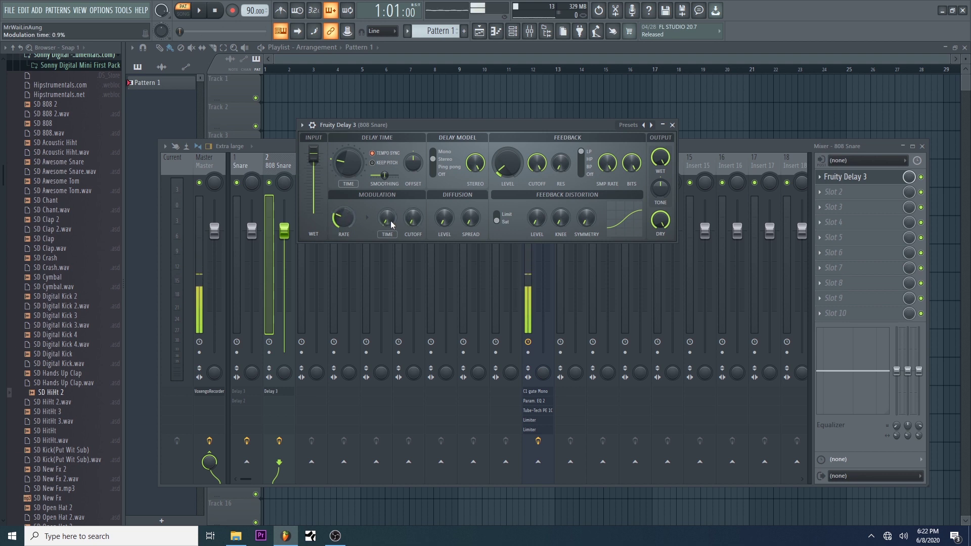
right_click(351, 226)
left_click(353, 226)
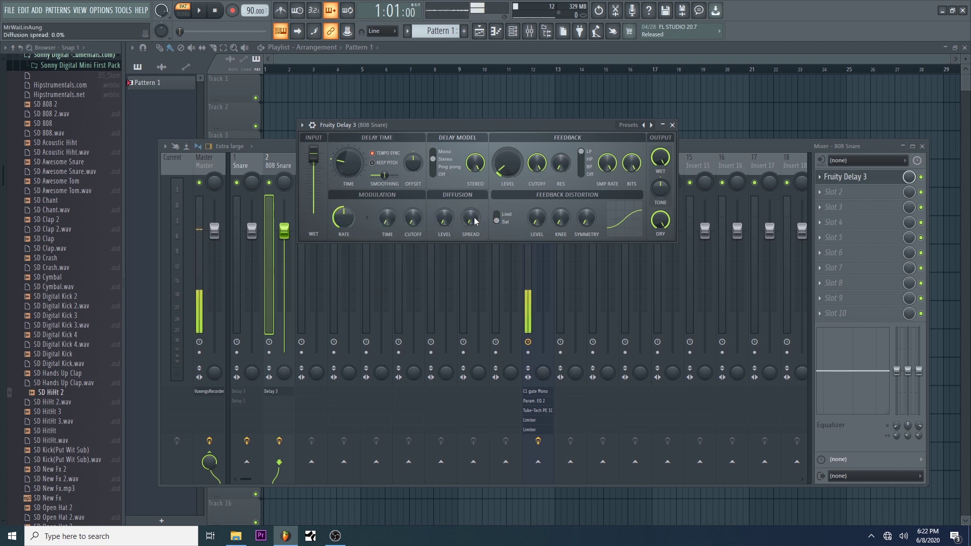
Audition the diffusion with the level about halfway and the spread at 100%, and turn both controls down to 0%.
left_click_drag(471, 217, 470, 211)
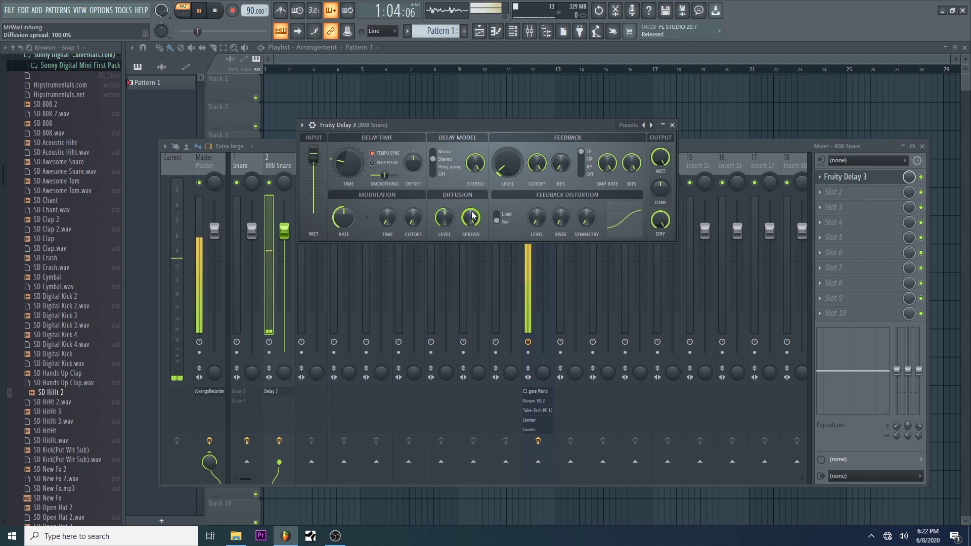
key("space")
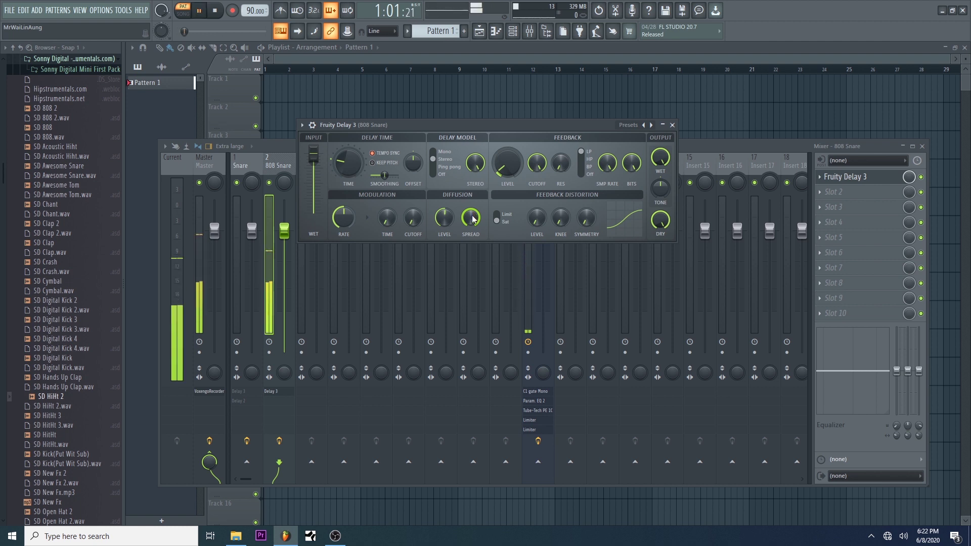
key("space")
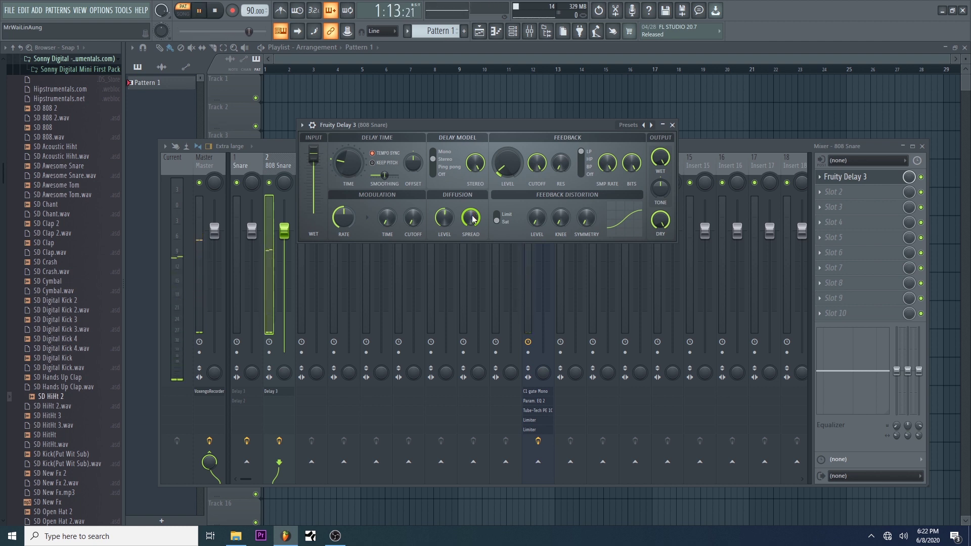
key("space")
key("space")
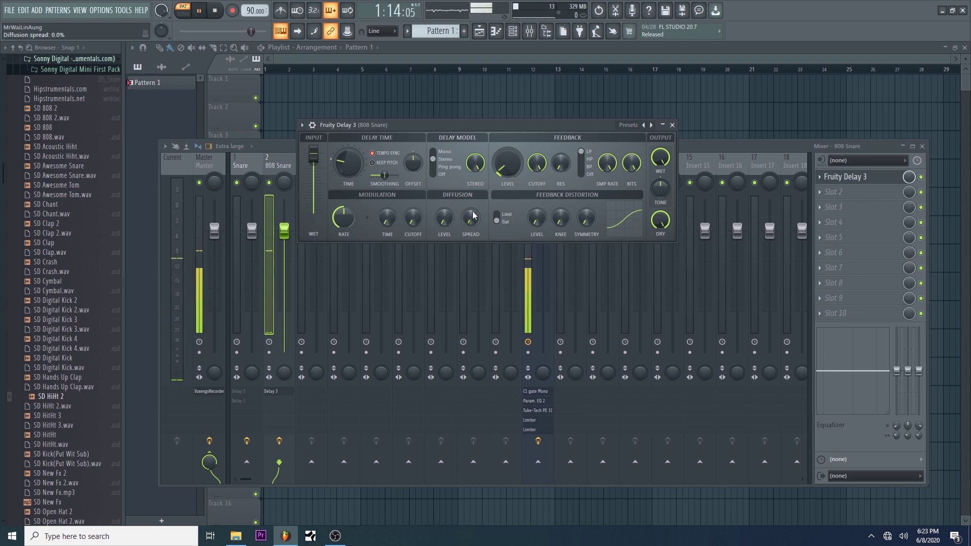
Set the diffusion spread to 50.6% and raise the diffusion level to about halfway while playing the pattern.
key("space")
key("space")
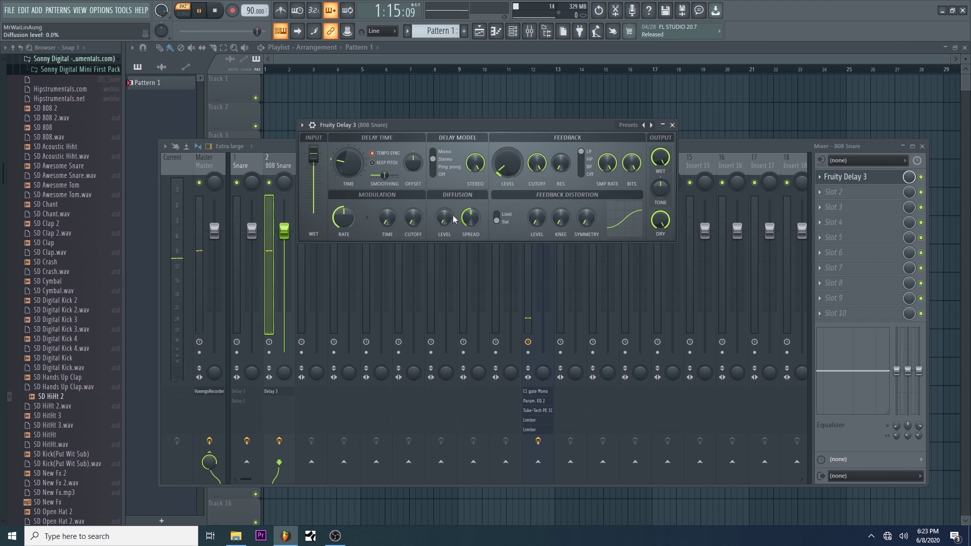
key("space")
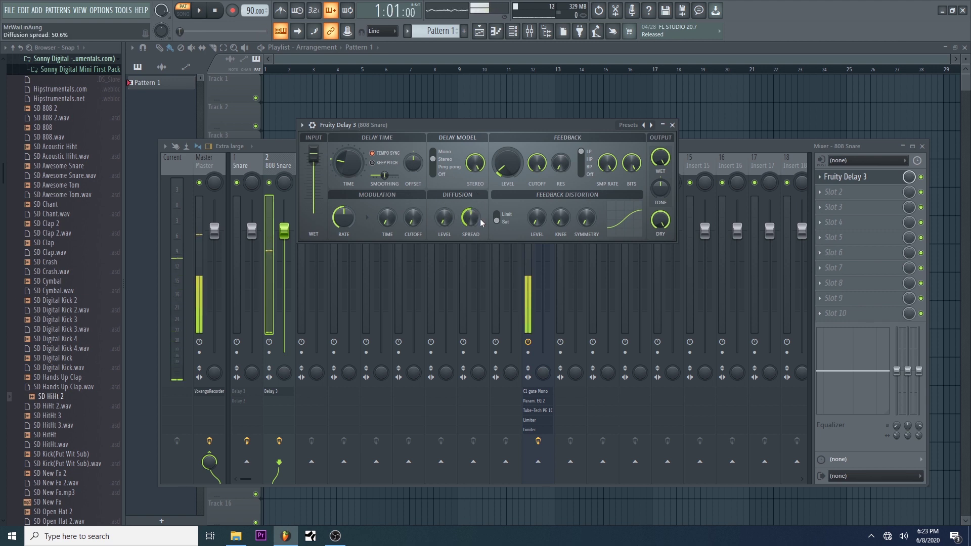
key("space")
left_click_drag(435, 219, 435, 200)
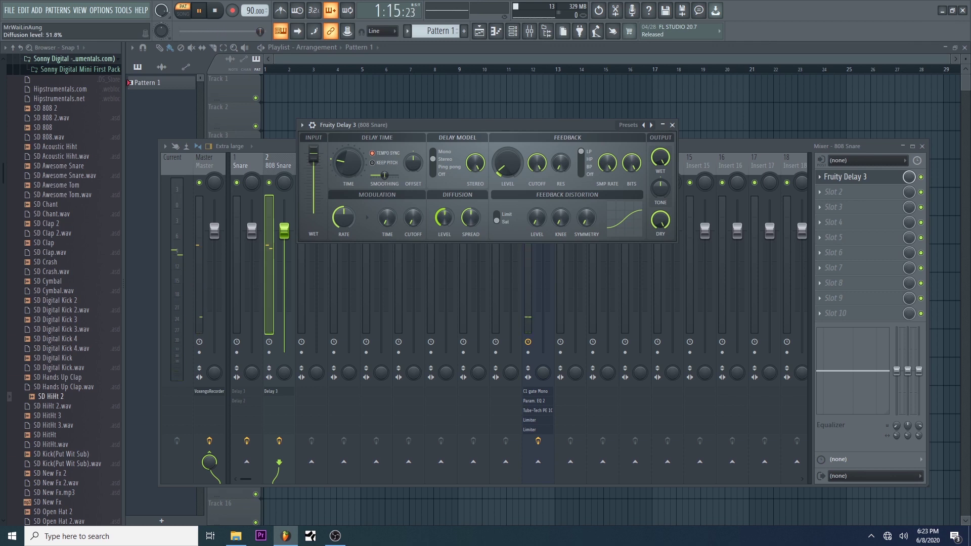
Close the Fruity Delay 3 window, stop playback and show the channel rack.
left_click(672, 125)
key("space")
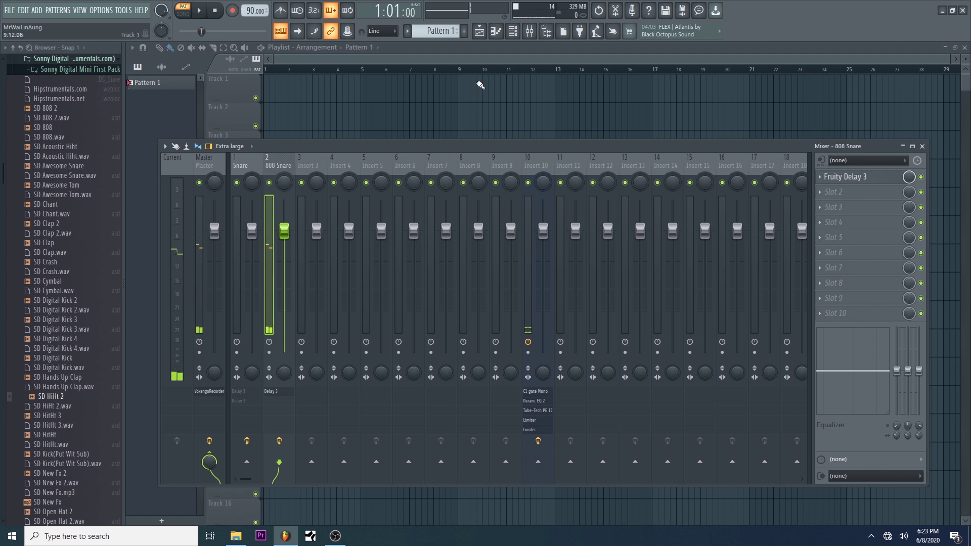
left_click(514, 31)
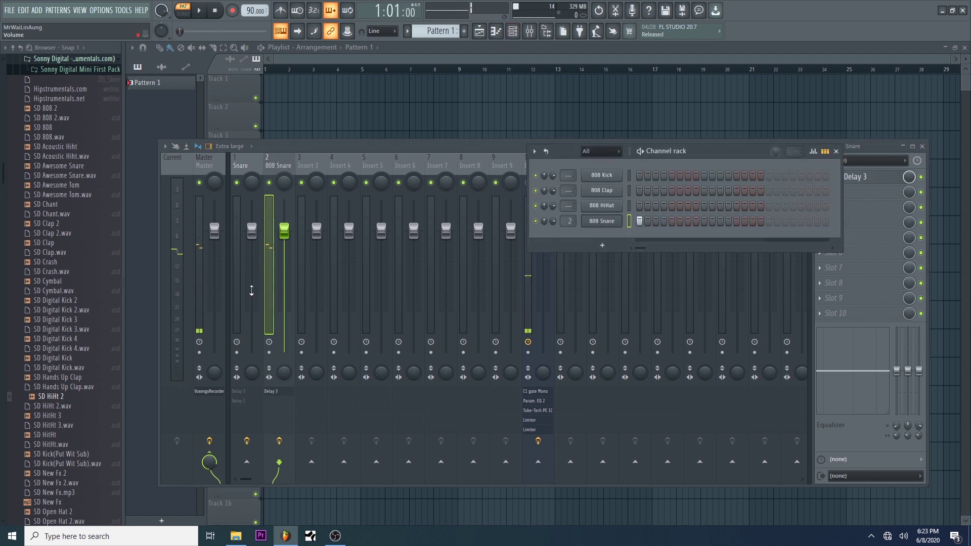
Open the Samples AIFF folder of SM_HOUSE_FRUITS and preview its samples, ending with Apple_03.
scroll(81, 253, "up", 5)
left_click(84, 265)
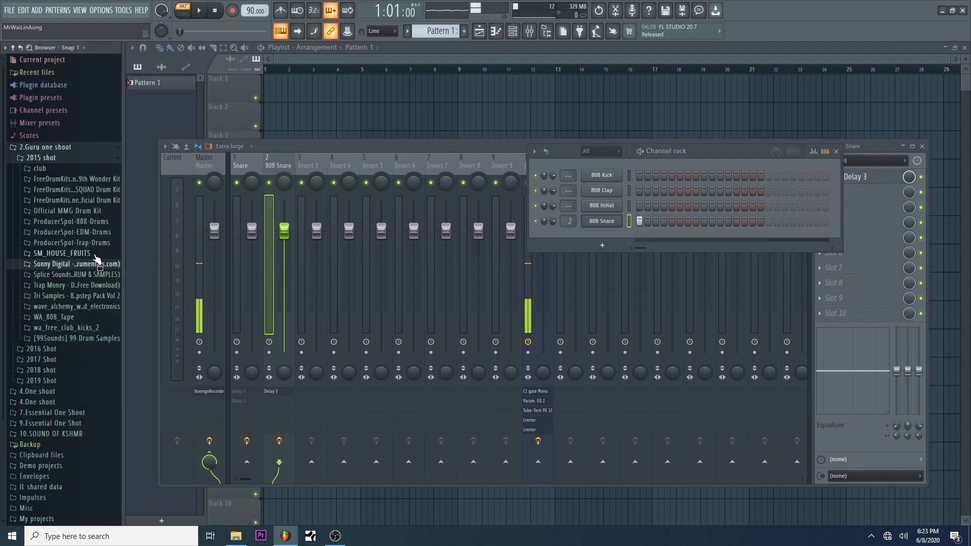
left_click(95, 254)
left_click(76, 275)
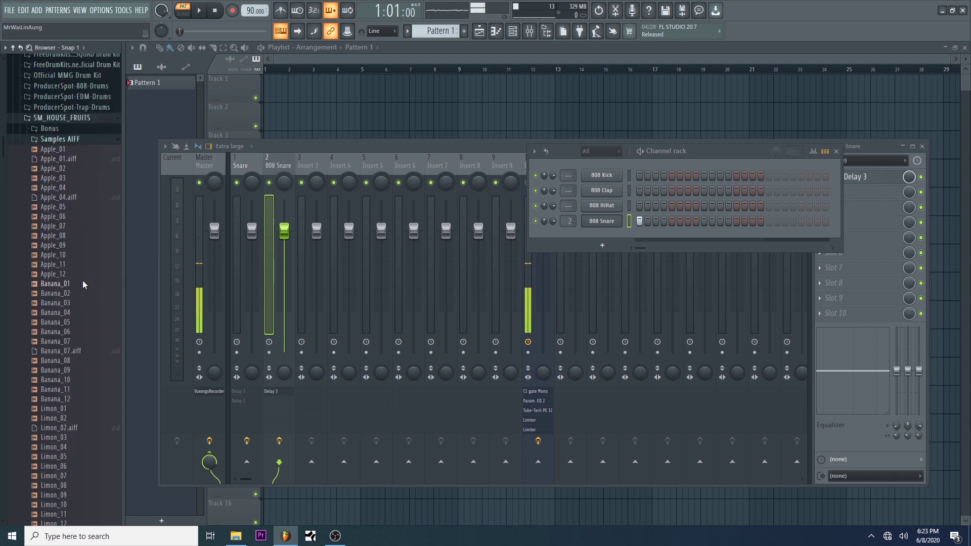
left_click(76, 256)
left_click(70, 181)
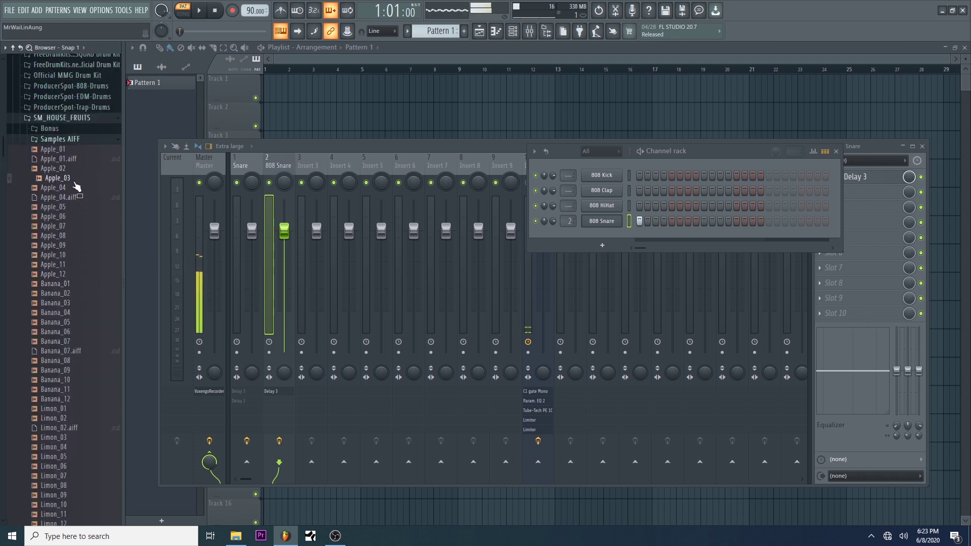
Place the Apple_03 sample at the start of playlist Track 1, route it to mixer track 3 and switch to song mode.
left_click_drag(77, 187, 292, 85)
double_click(274, 100)
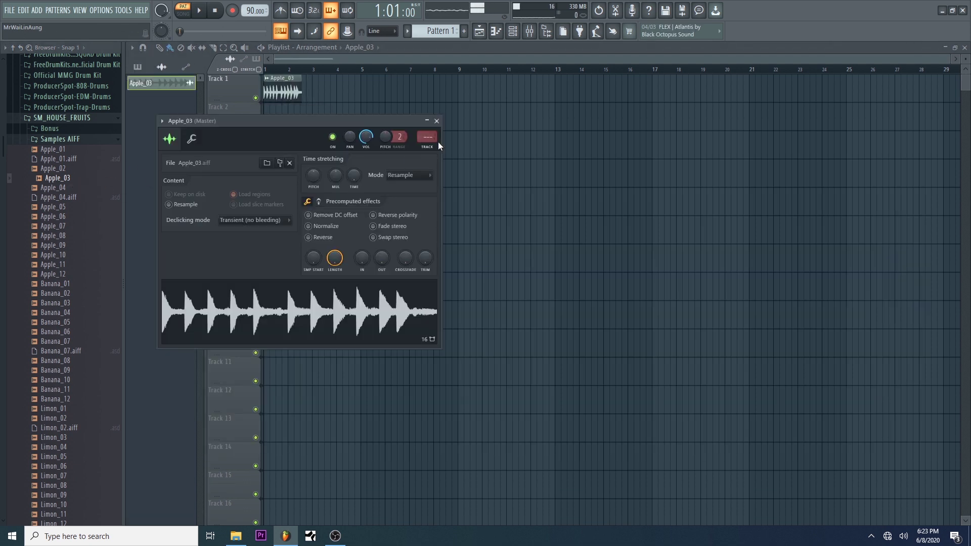
left_click(431, 147)
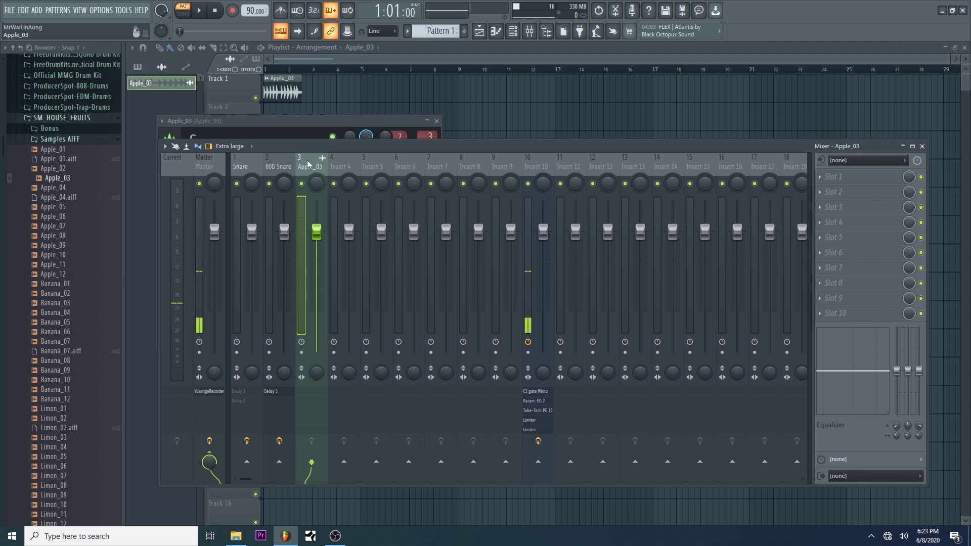
key("l")
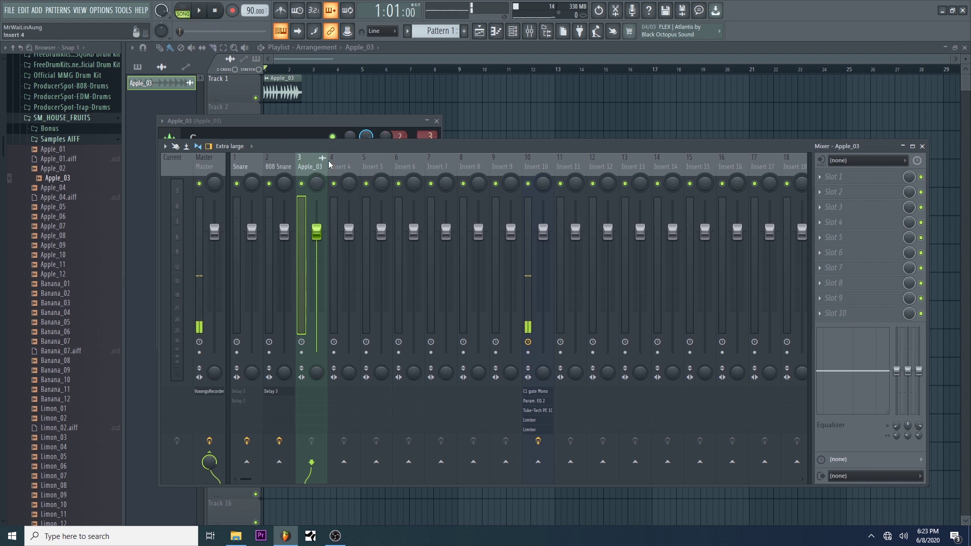
Set the Apple_03 channel volume to 42%, close its settings and play the song while watching the mixer.
key("F9")
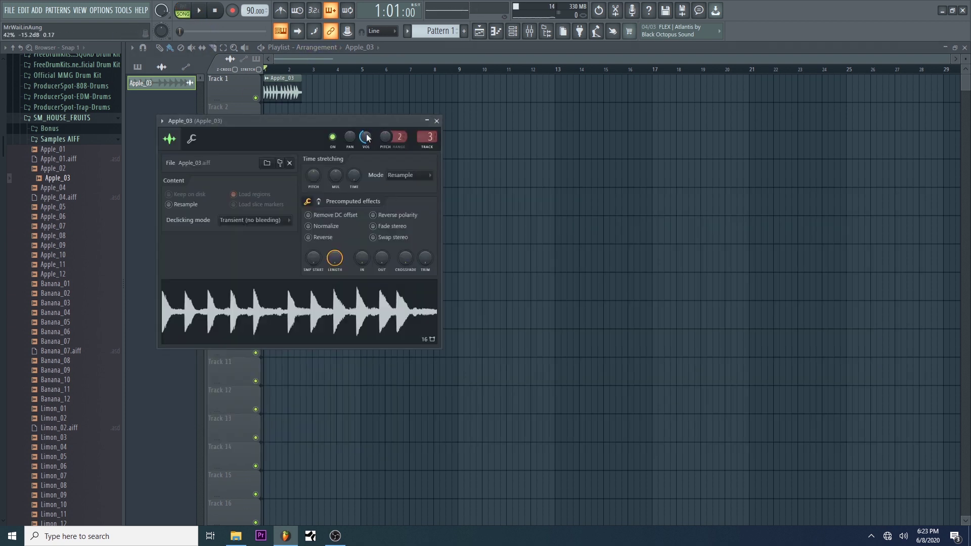
left_click(437, 121)
key("space")
key("F9")
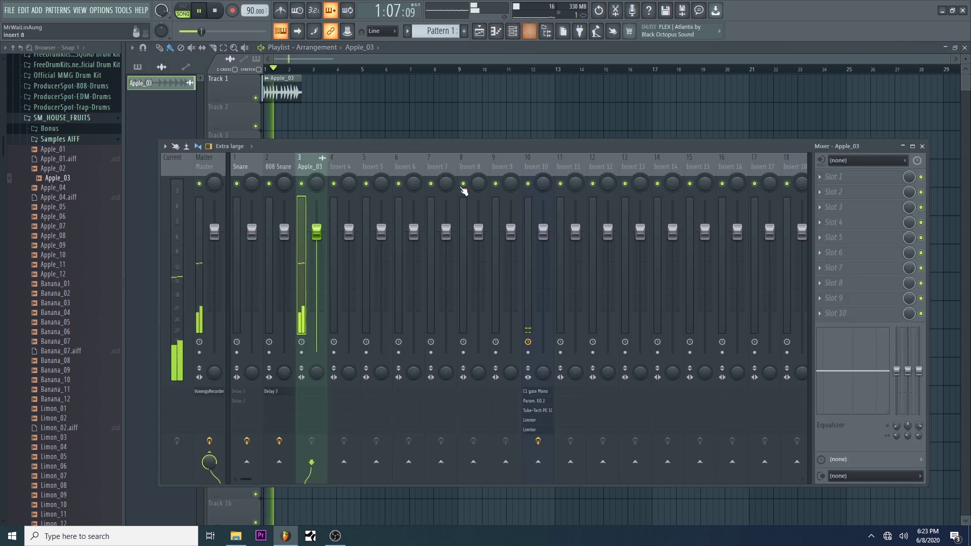
key("space")
Load Fruity Delay 3 into the first effect slot of the Apple_03 mixer track and play the song through it.
left_click(839, 177)
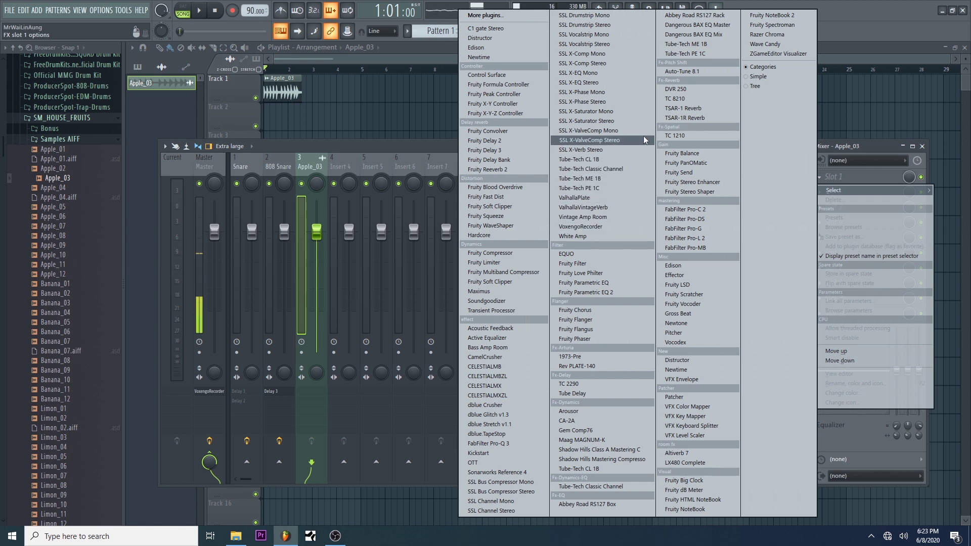
left_click(822, 177)
key("F8")
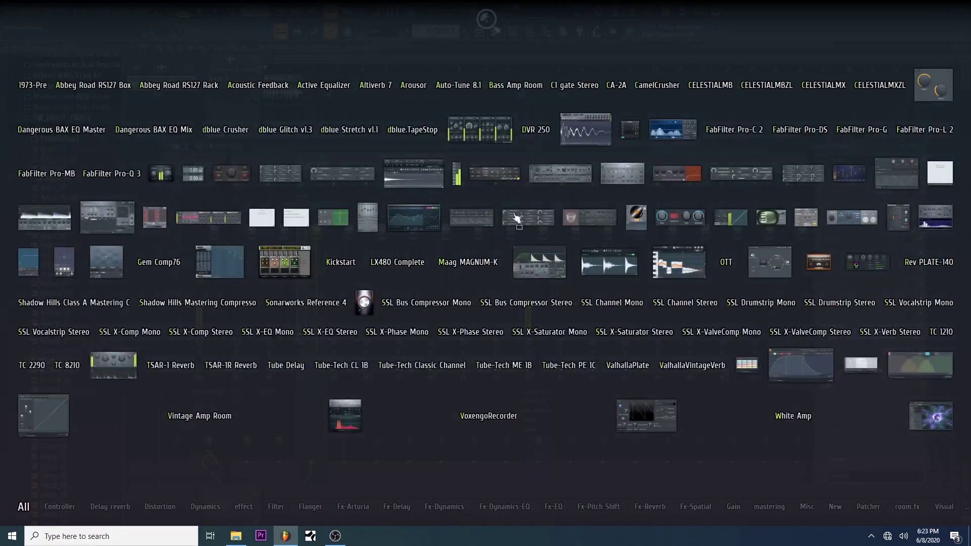
left_click(566, 174)
key("space")
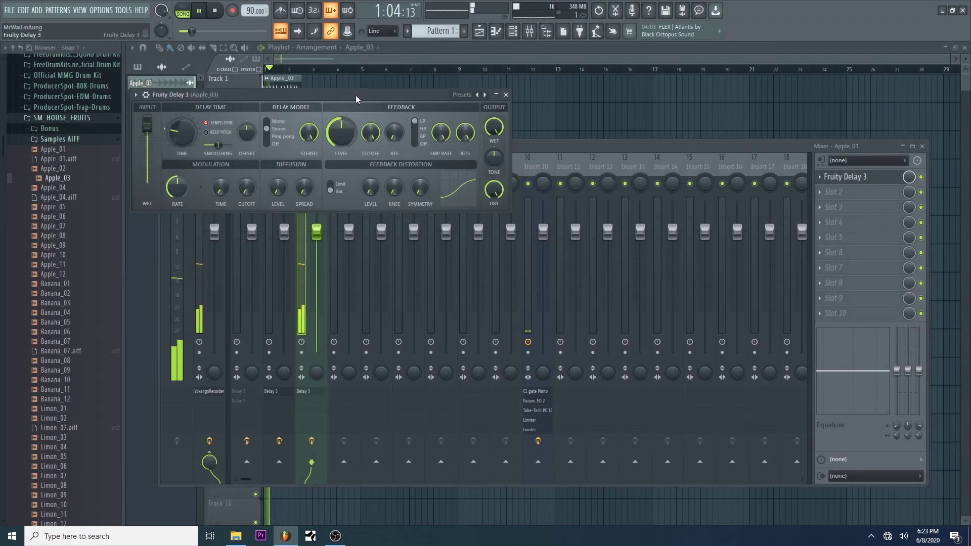
left_click_drag(358, 96, 502, 147)
key("space")
Turn the feedback level down to its minimum and lower the feedback cutoff to 6125.7 Hz.
left_click_drag(485, 204, 484, 248)
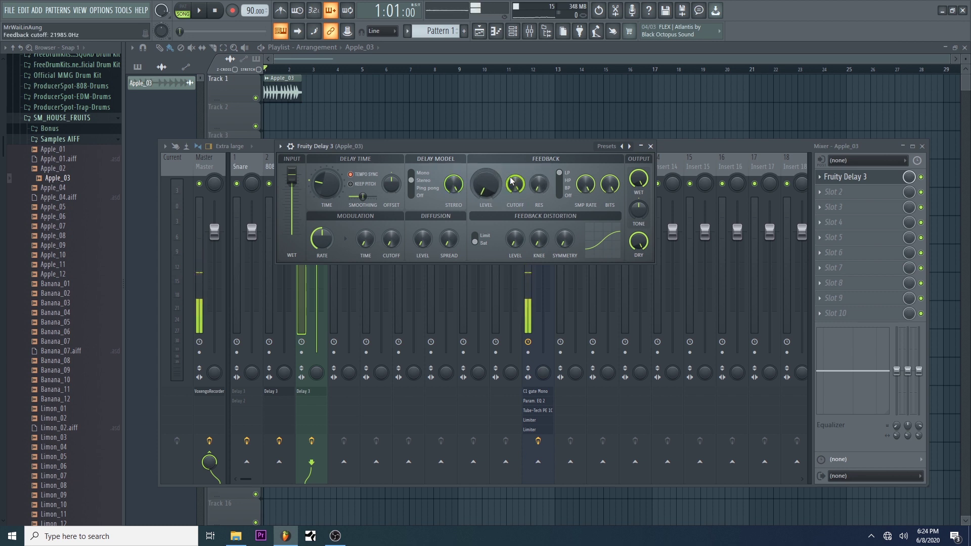
left_click_drag(486, 184, 486, 177)
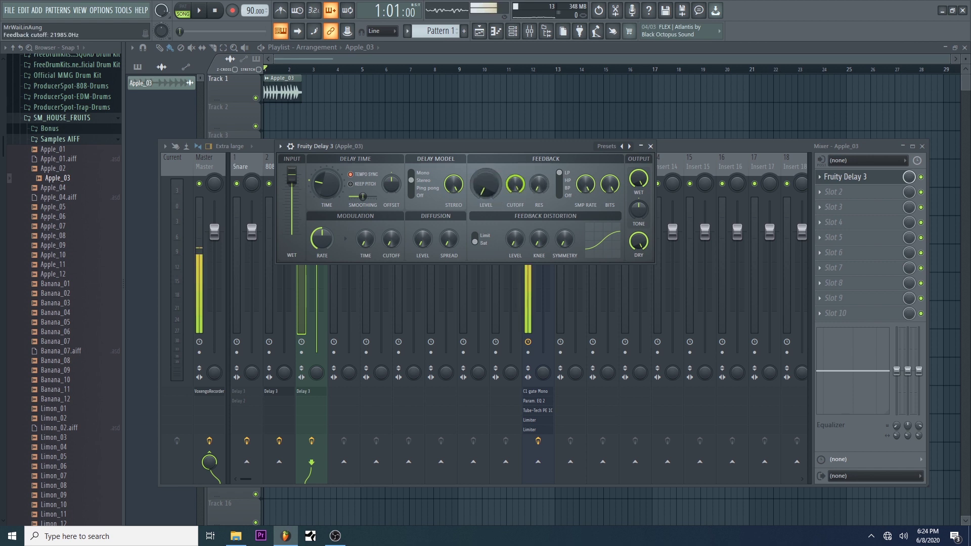
left_click_drag(515, 184, 515, 192)
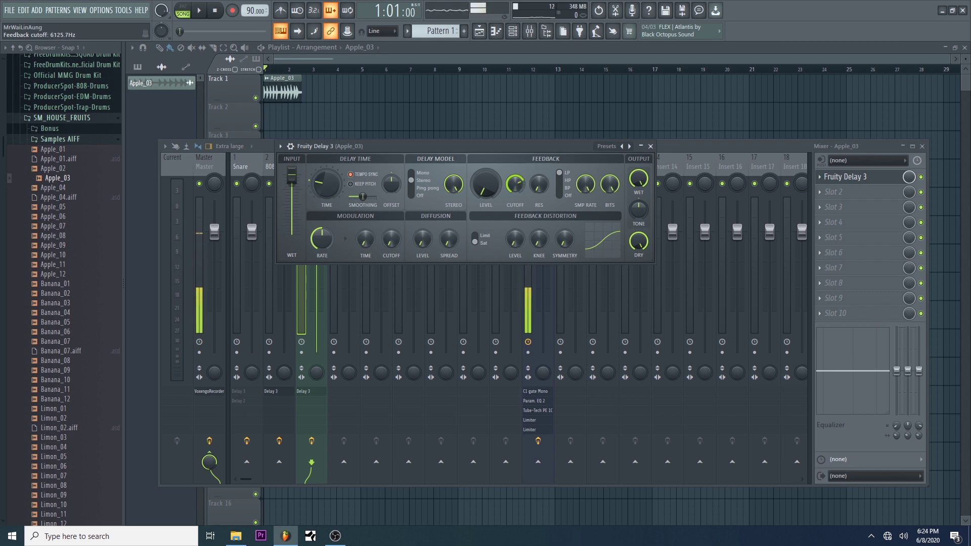
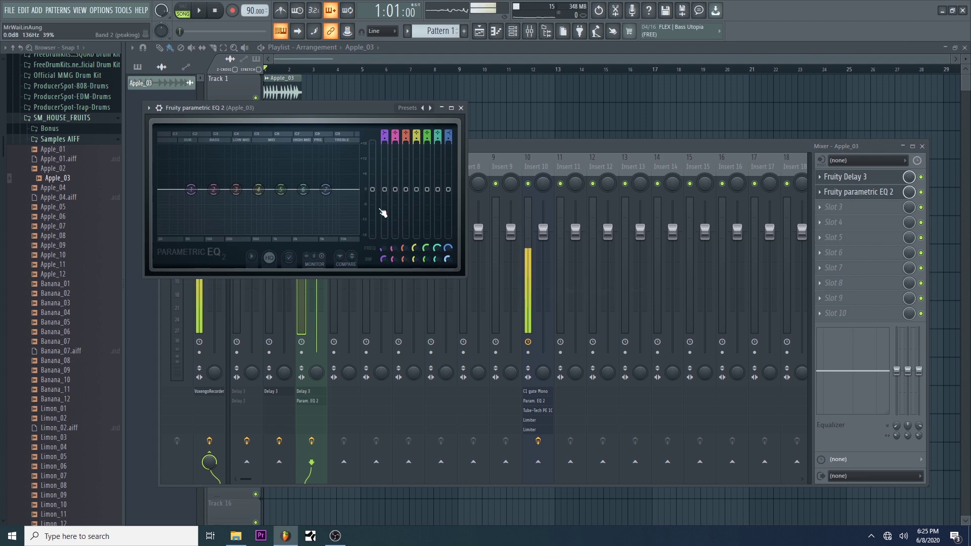
Change band 7 of Fruity parametric EQ 2 to a low pass filter and lower its frequency to about 871 Hz.
right_click(448, 133)
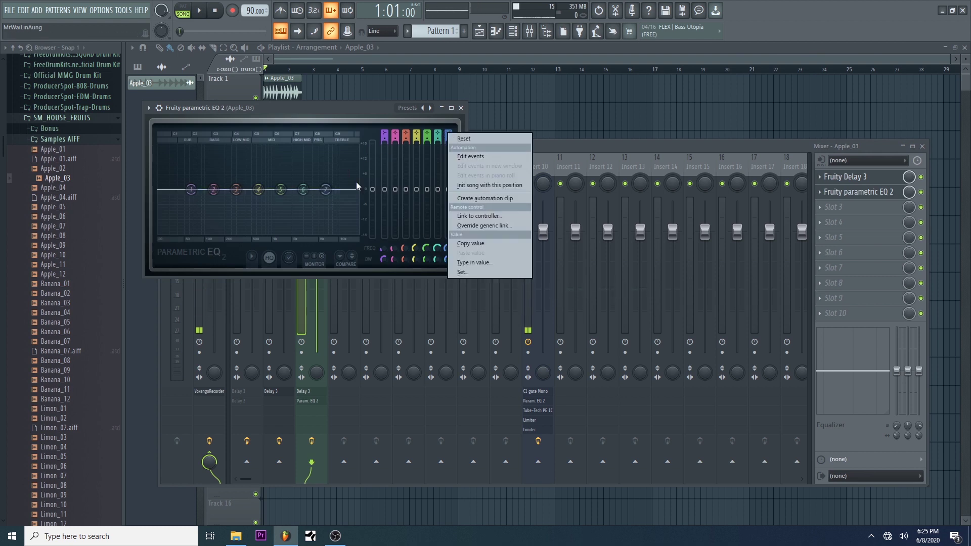
right_click(326, 189)
mouse_move(344, 217)
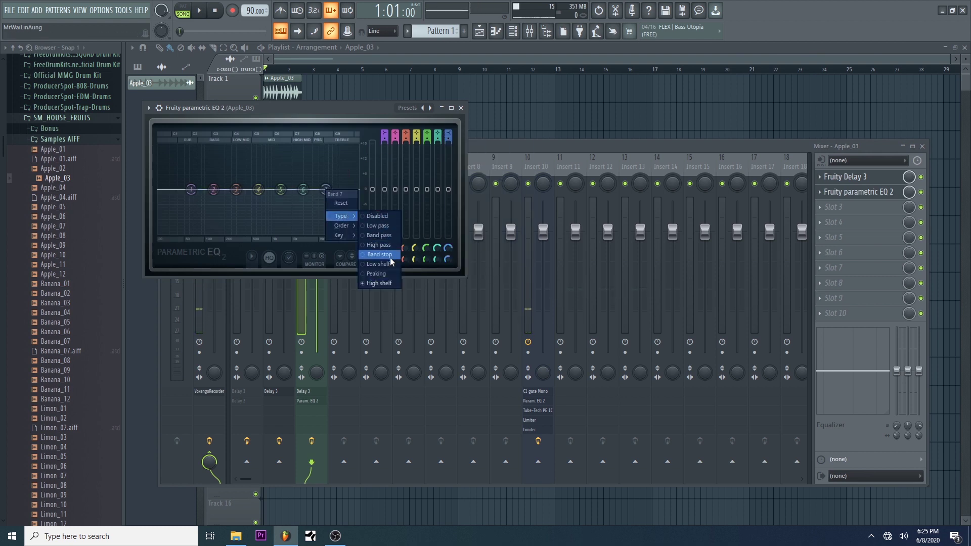
left_click(384, 226)
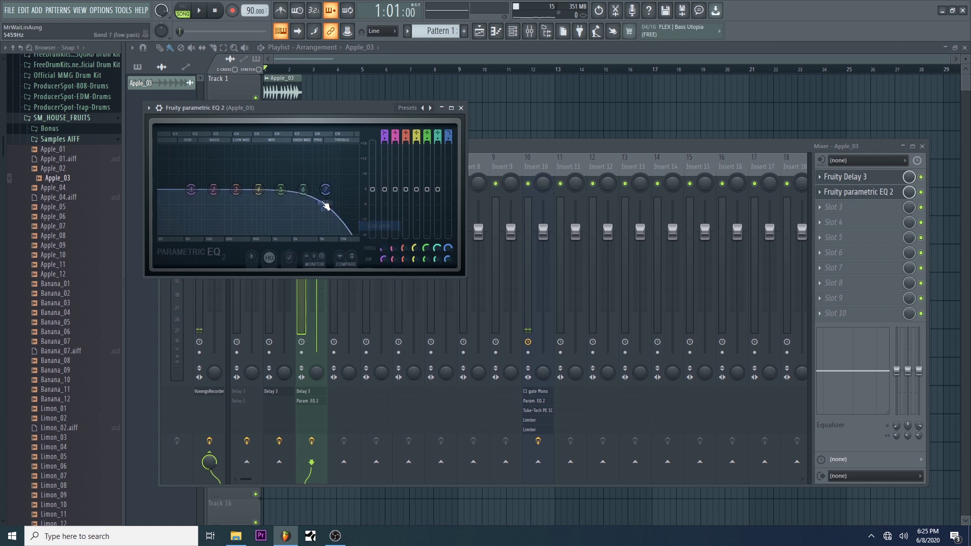
left_click_drag(328, 192, 260, 191)
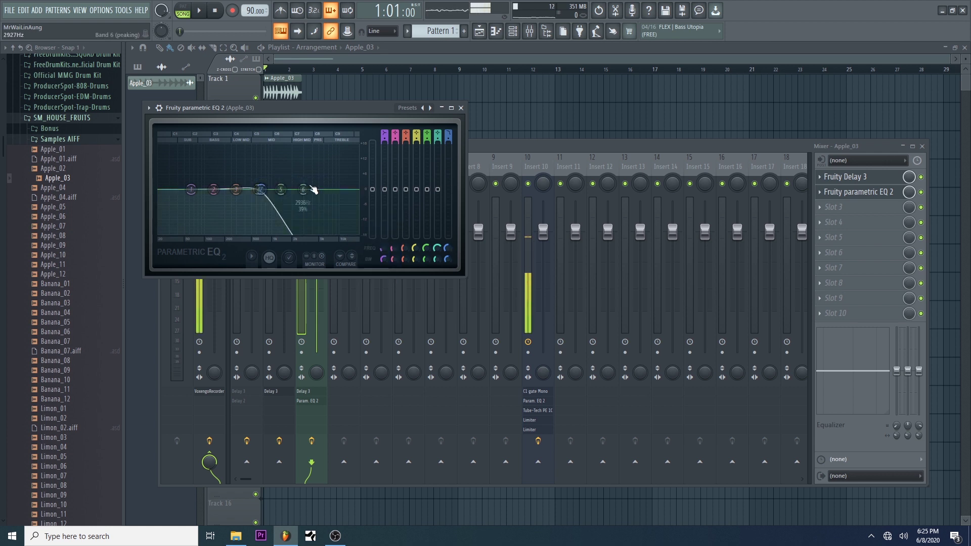
Disable Fruity parametric EQ 2 on the Apple_03 mixer track and open the Fruity Delay 3 settings.
right_click(821, 193)
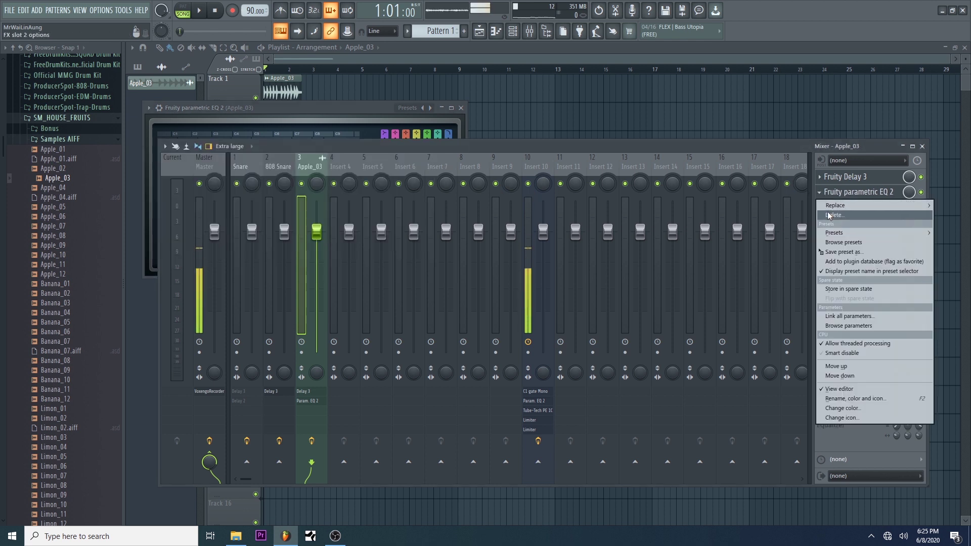
left_click(845, 177)
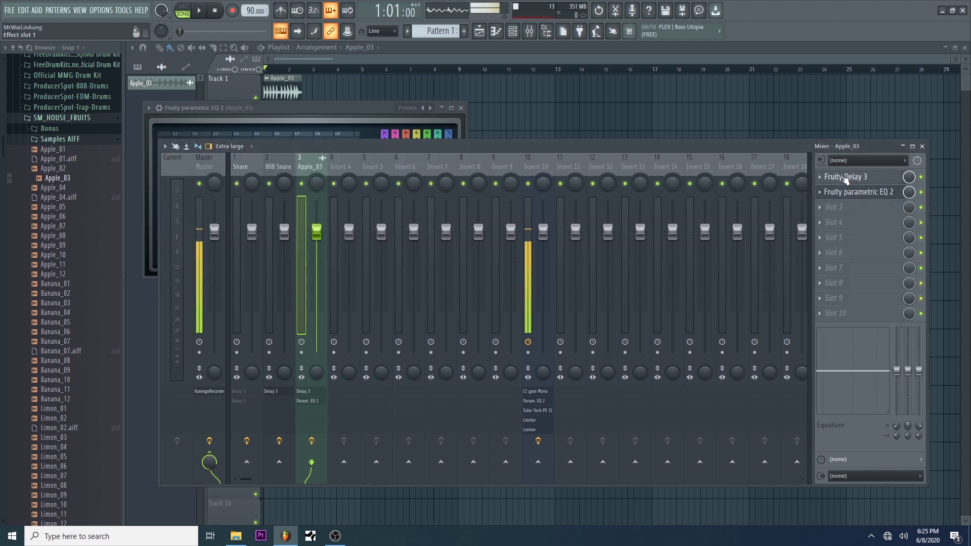
left_click(845, 177)
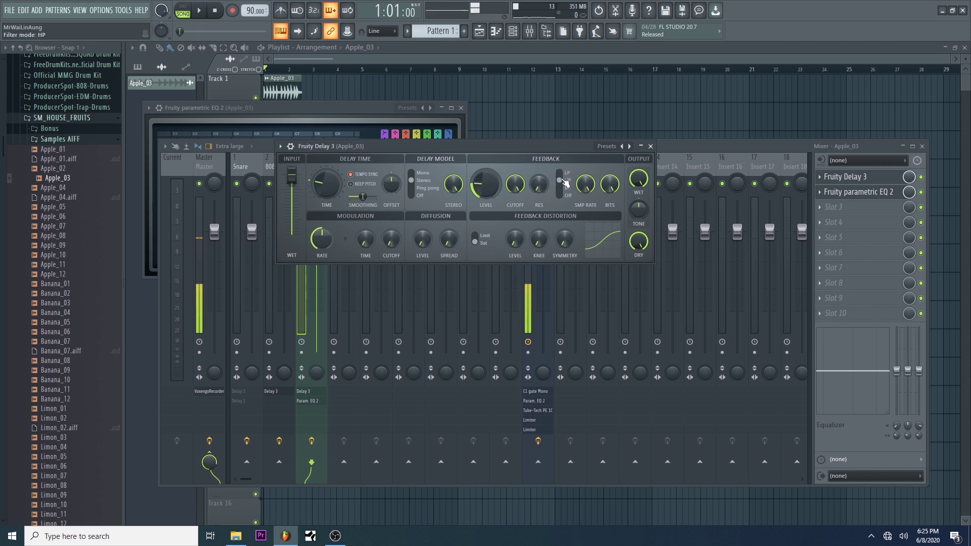
left_click(921, 192)
left_click(850, 177)
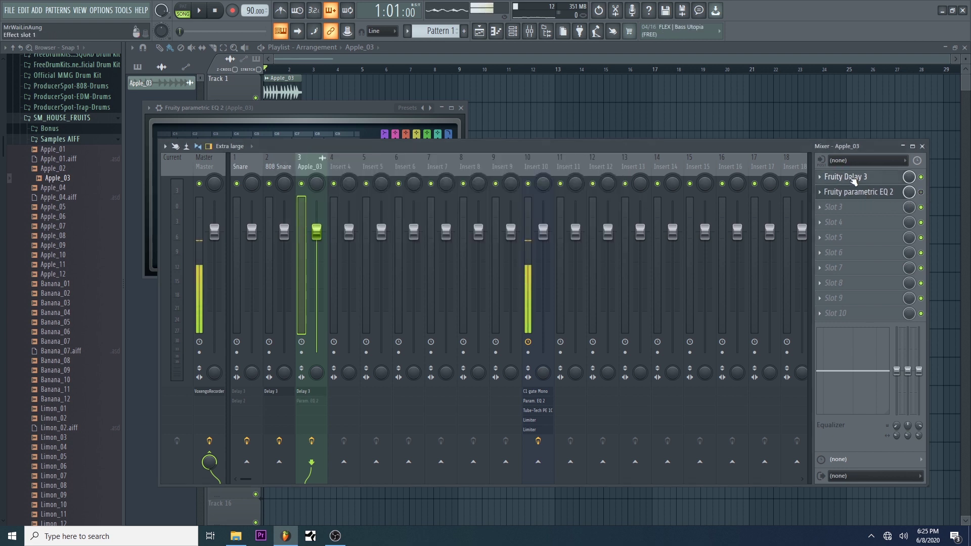
left_click(850, 177)
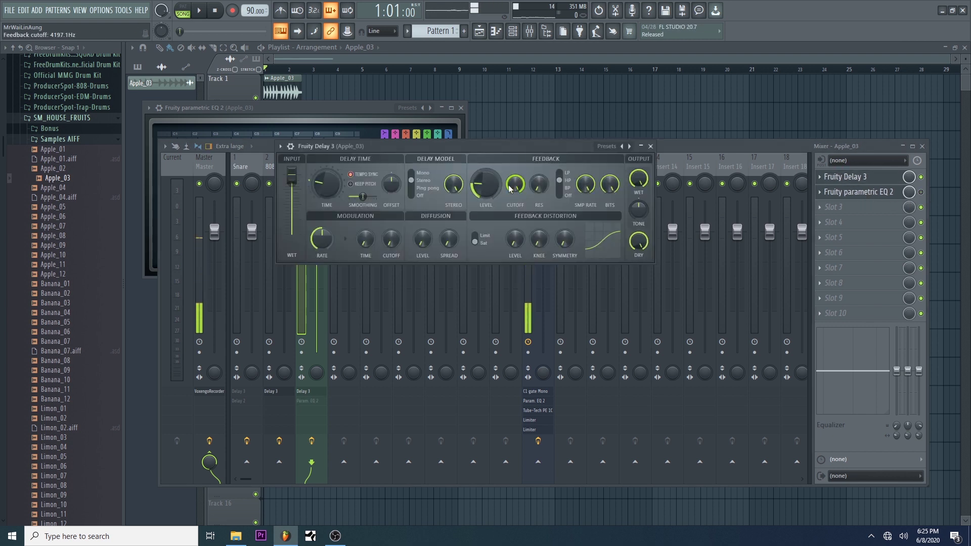
In Fruity parametric EQ 2, raise band 7 to about 18342 Hz and make band 1 a high pass at about 638 Hz.
left_click(347, 110)
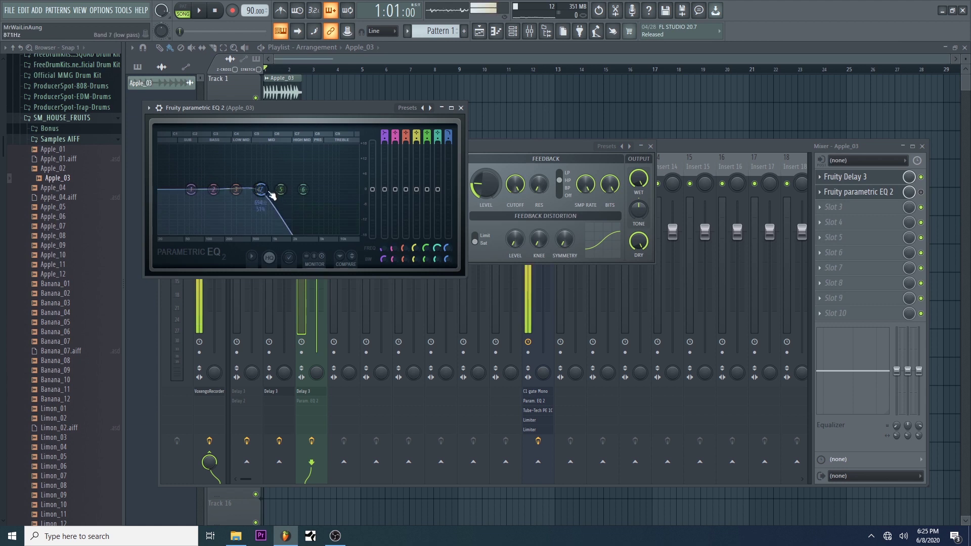
left_click_drag(271, 193, 360, 191)
right_click(192, 190)
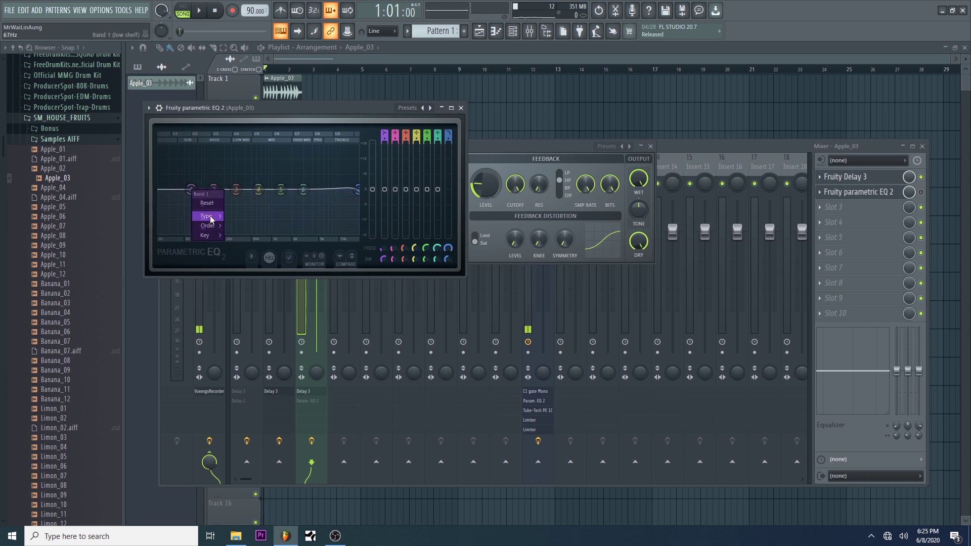
mouse_move(219, 218)
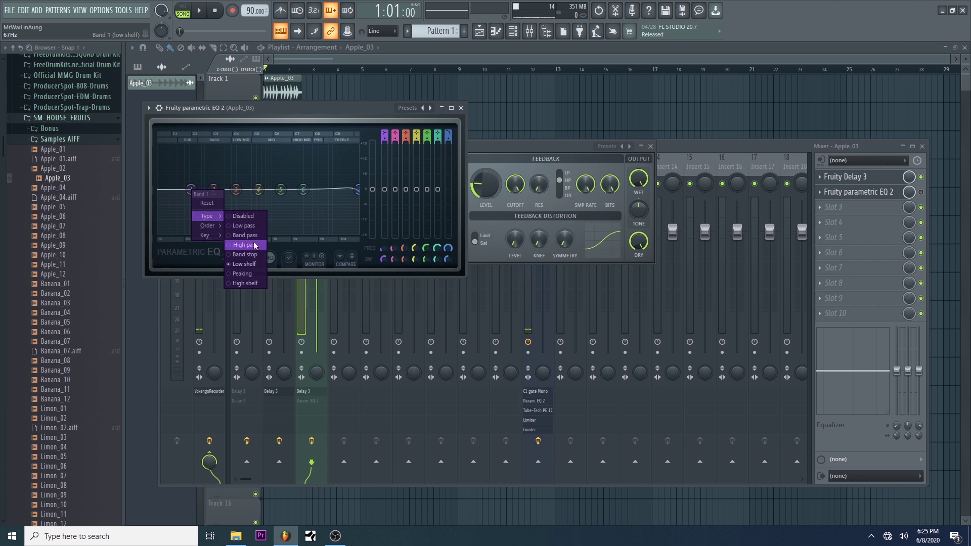
left_click(248, 245)
left_click_drag(191, 190, 258, 191)
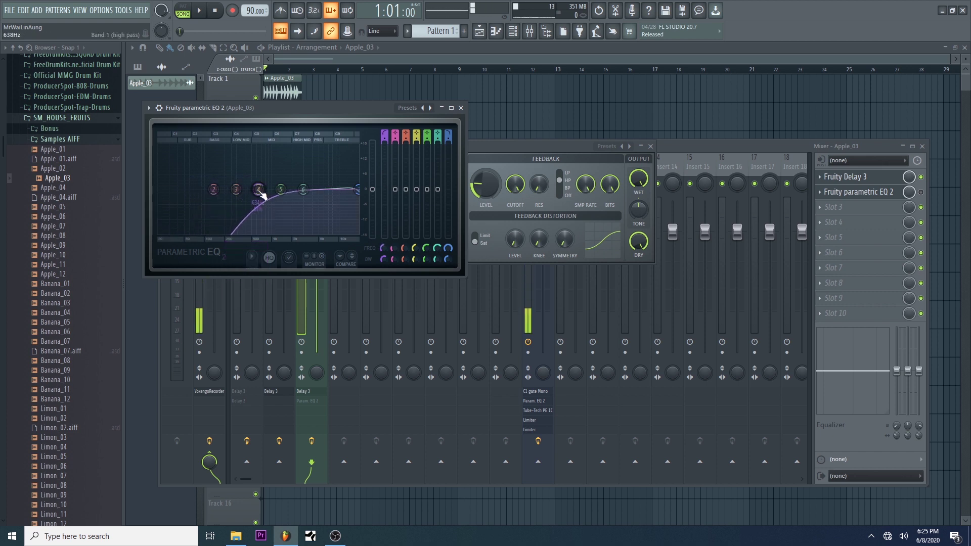
Play the song while sweeping the Fruity Delay 3 feedback cutoff down to 119.1 Hz, and stop playback.
left_click_drag(516, 185, 515, 215)
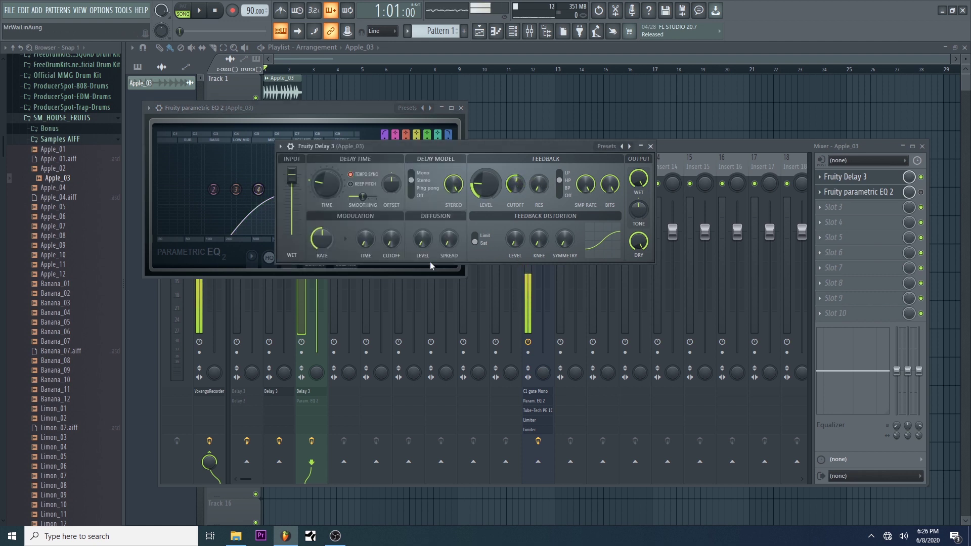
left_click(278, 111)
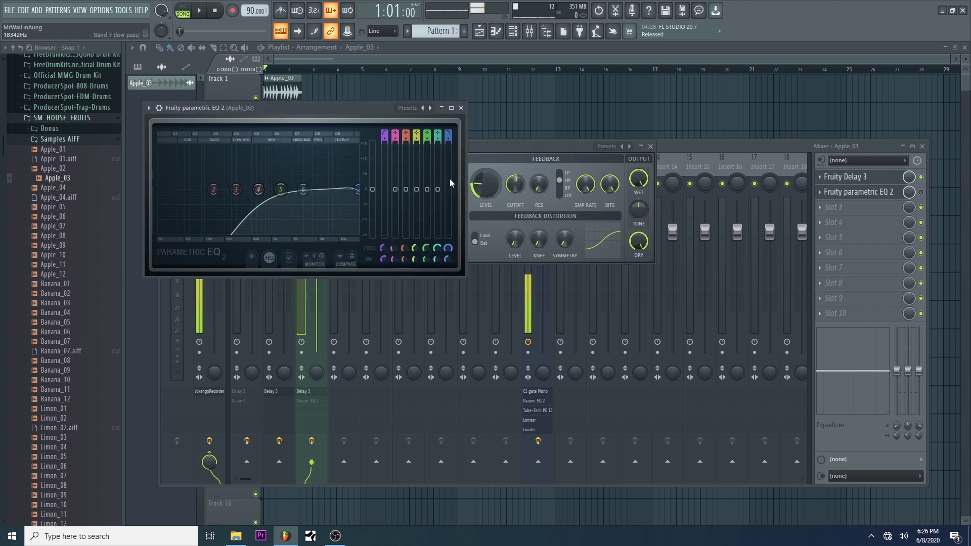
left_click_drag(539, 149, 568, 153)
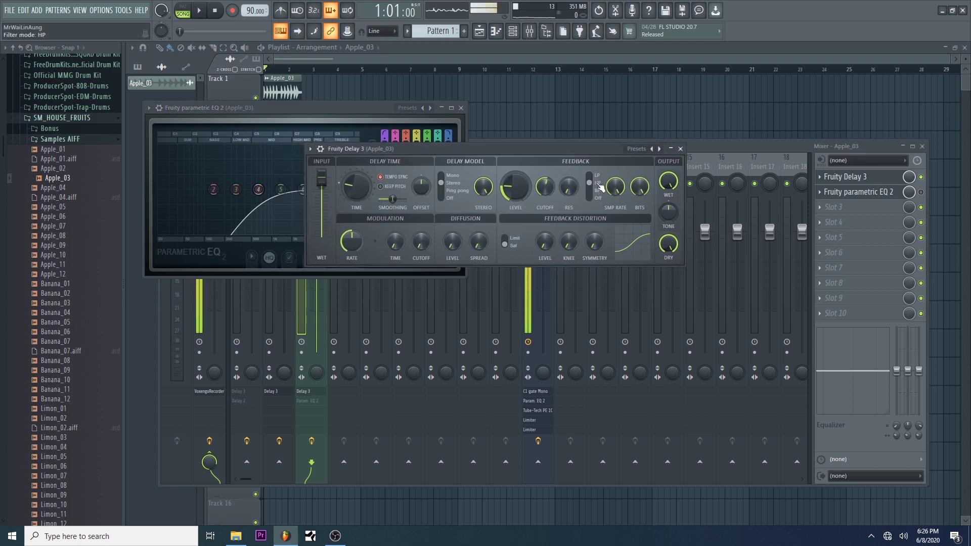
key("space")
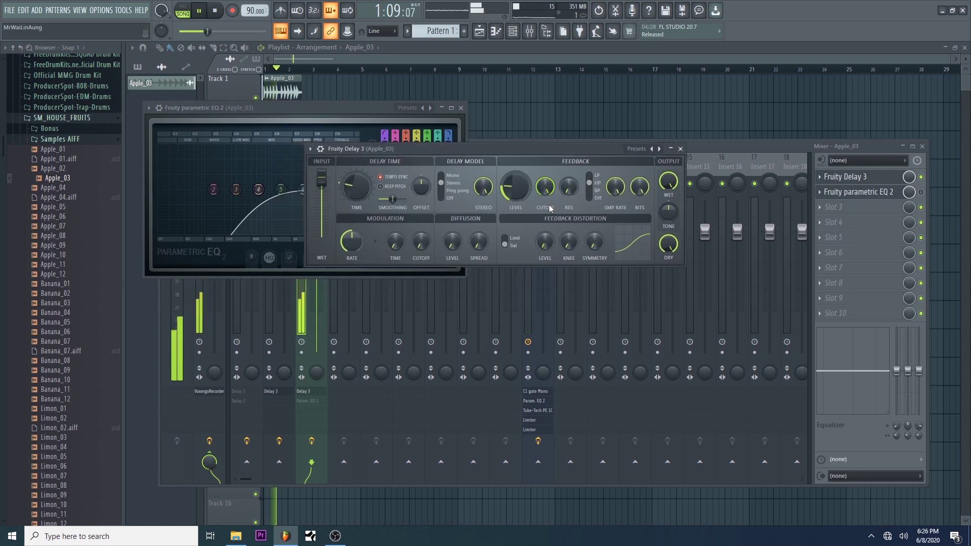
left_click_drag(548, 197, 547, 189)
scroll(548, 189, "down", 8)
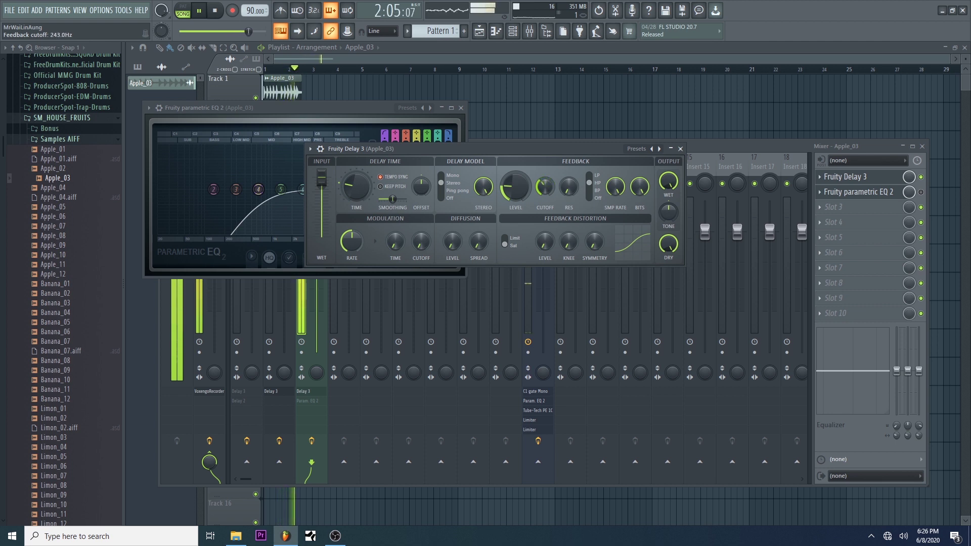
scroll(548, 188, "down", 1)
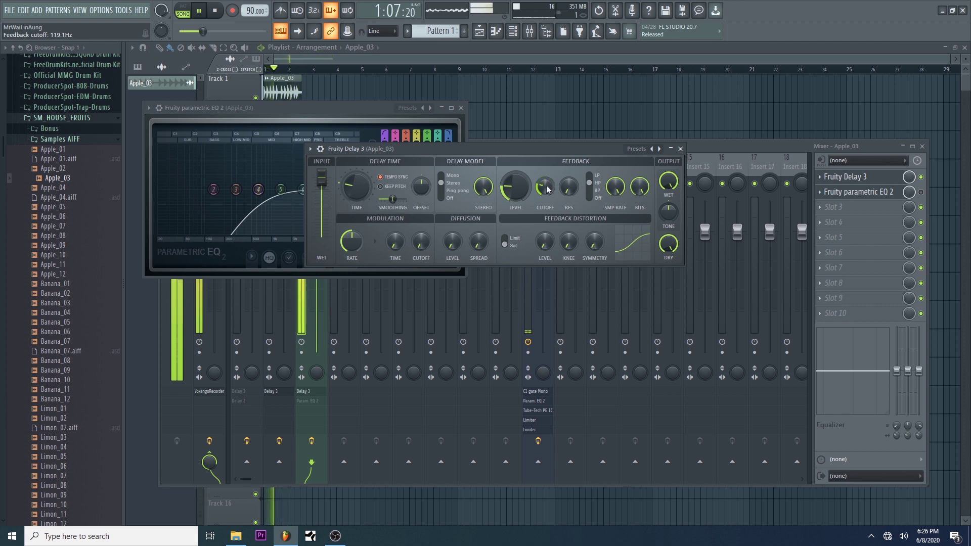
key("space")
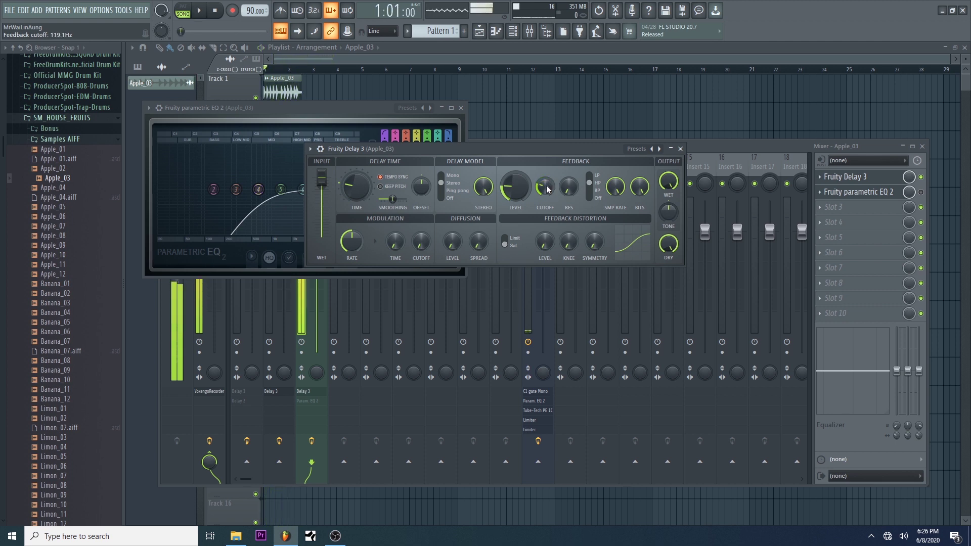
Set the delay's feedback filter mode to BP and load the Default preset in the re-enabled Fruity parametric EQ 2.
left_click(591, 176)
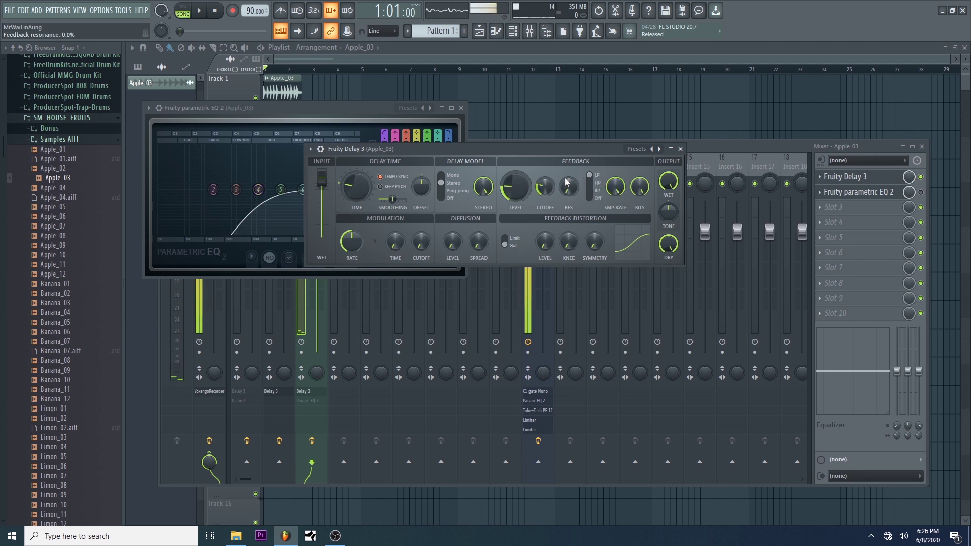
left_click(590, 190)
left_click(867, 192)
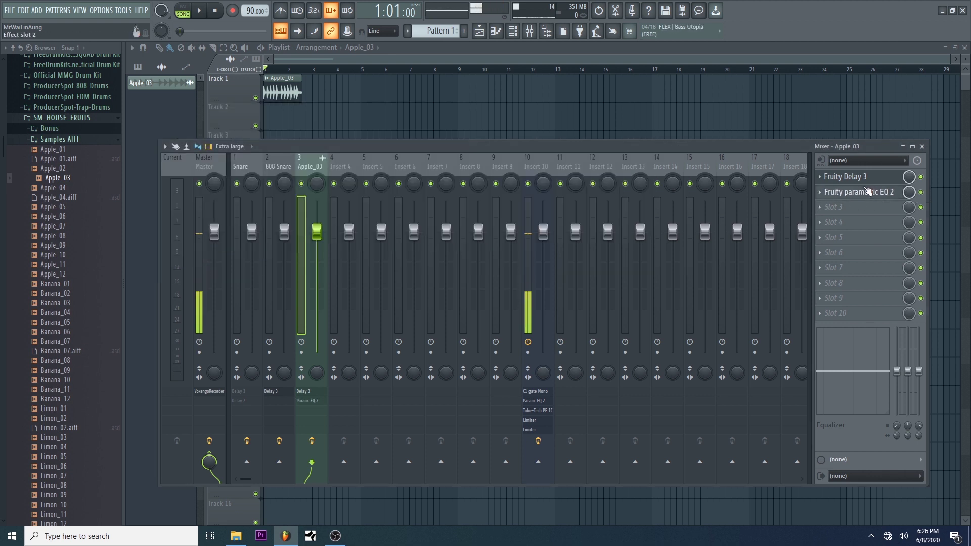
left_click(867, 192)
left_click(149, 108)
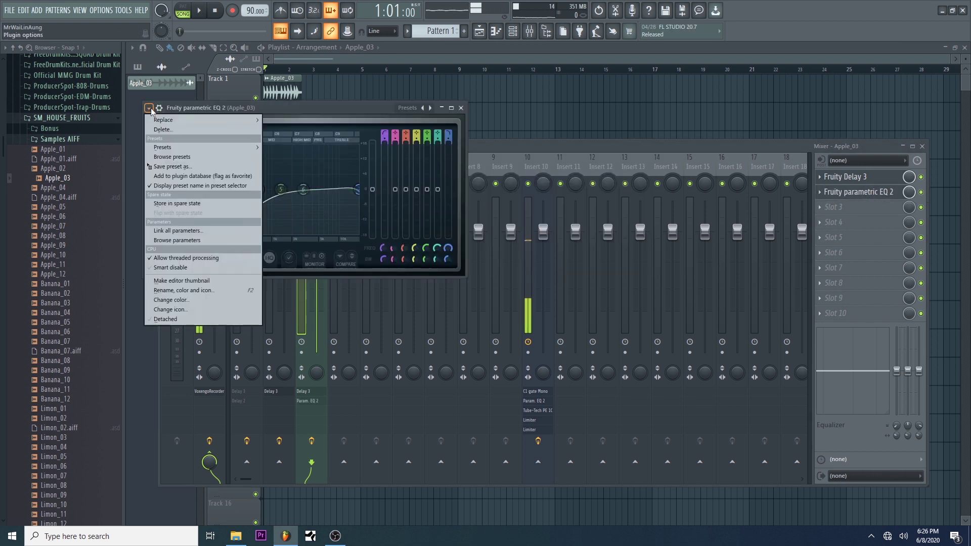
mouse_move(187, 146)
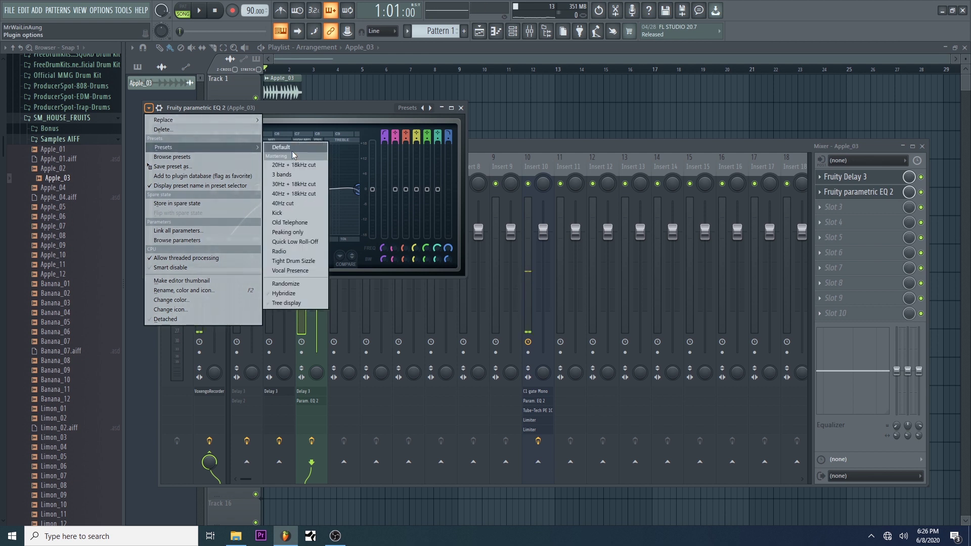
left_click(292, 148)
Change EQ band 4 to band pass and sweep it up towards band 6, settling just below band 5.
right_click(259, 190)
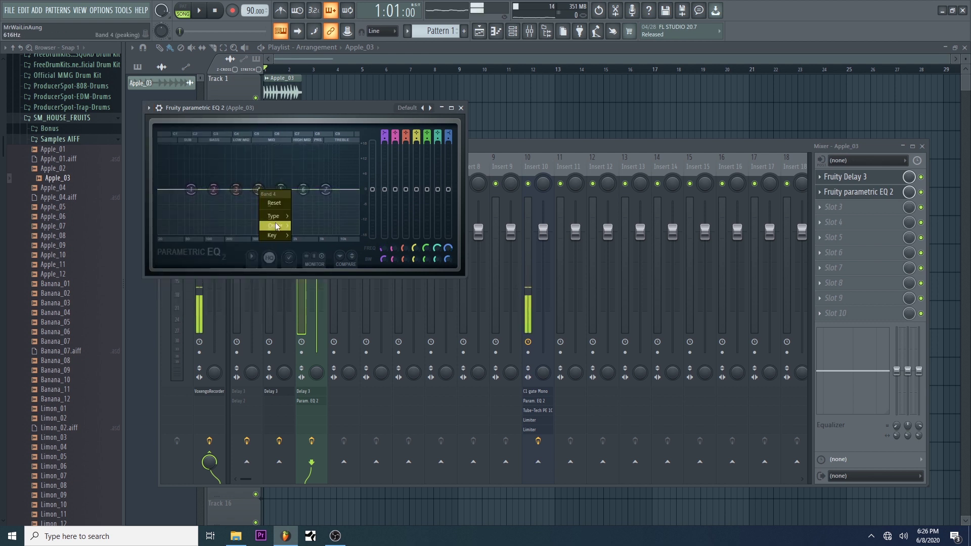
mouse_move(276, 216)
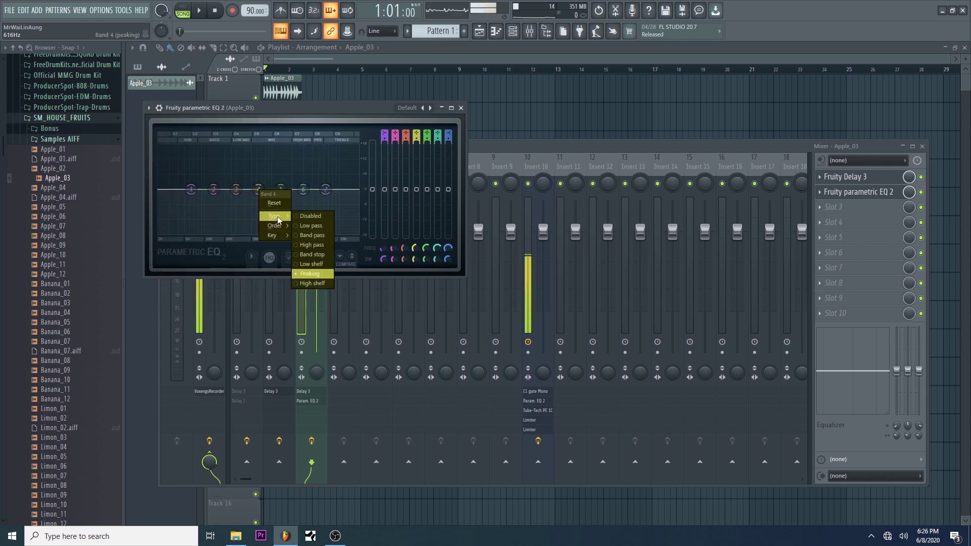
left_click(326, 240)
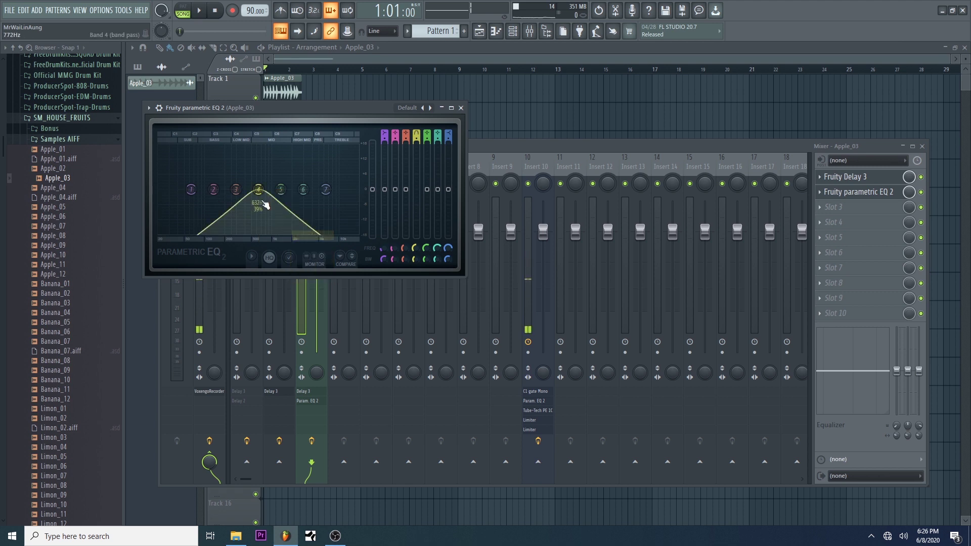
left_click_drag(257, 189, 292, 190)
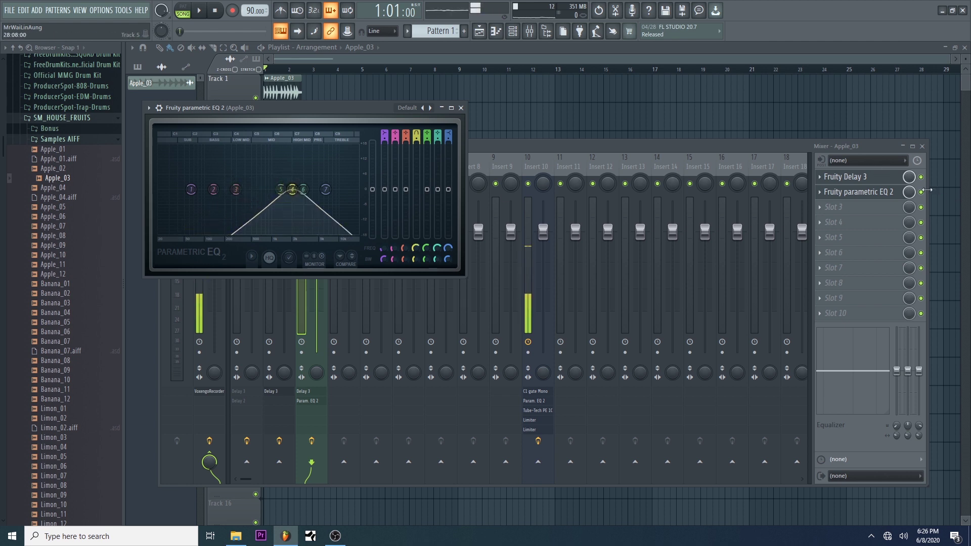
left_click_drag(292, 190, 273, 190)
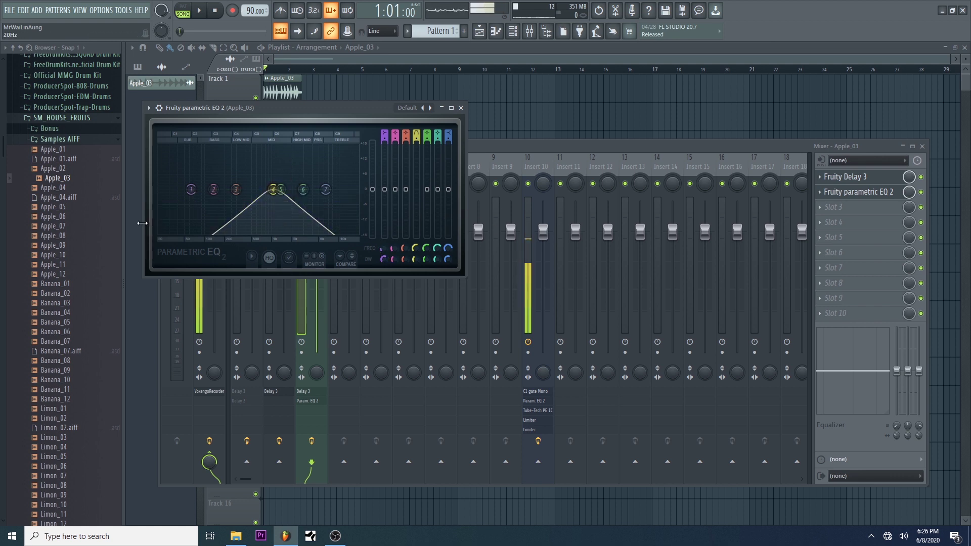
Disable Fruity parametric EQ 2 and play the song while lowering the Fruity Delay 3 feedback cutoff to 363.4 Hz.
left_click(921, 192)
left_click(868, 179)
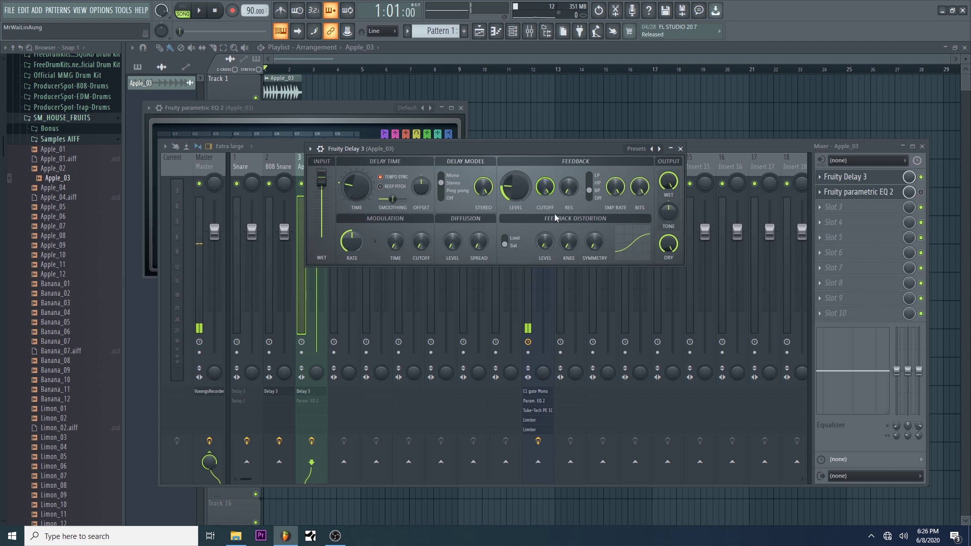
key("space")
left_click_drag(545, 187, 545, 222)
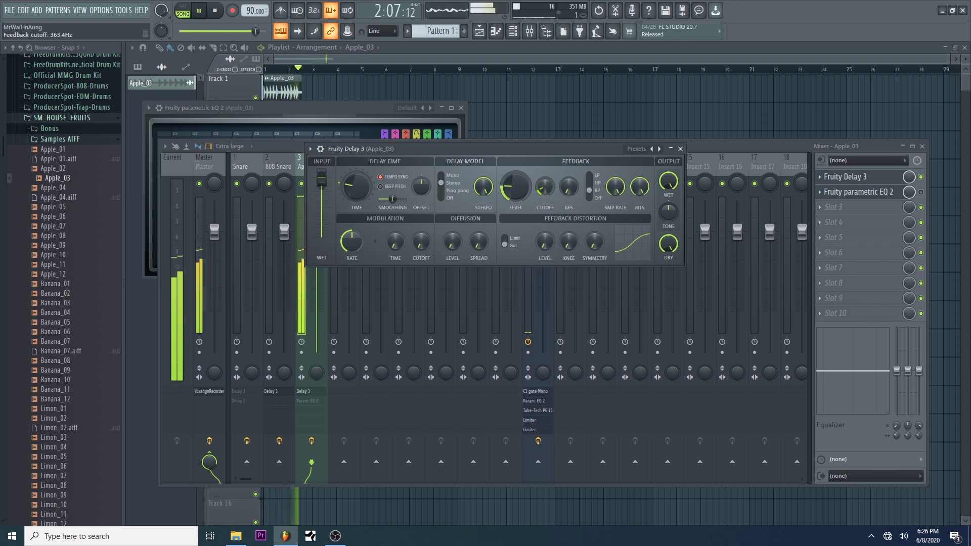
key("space")
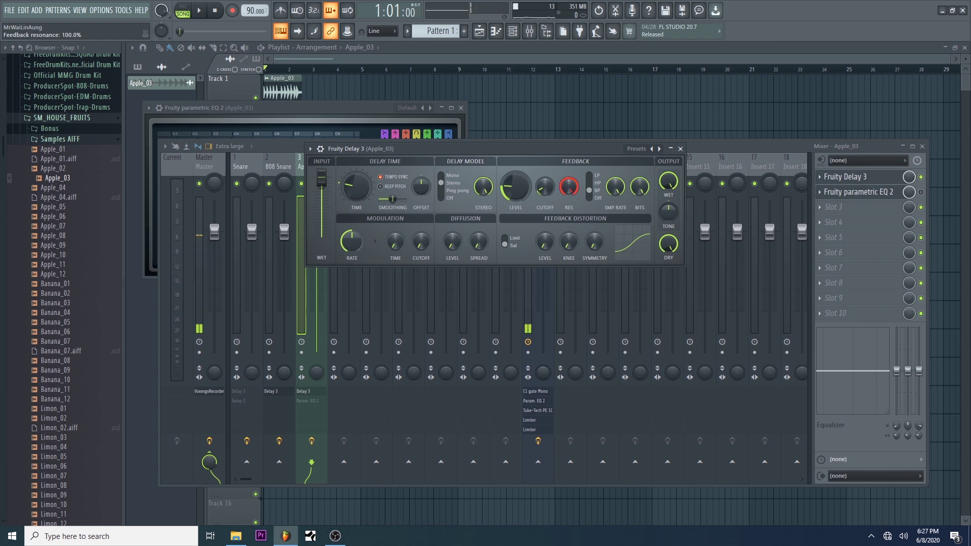
Play the song while sweeping the feedback cutoff and turning the feedback resonance down to 3.5%, and stop playback.
key("space")
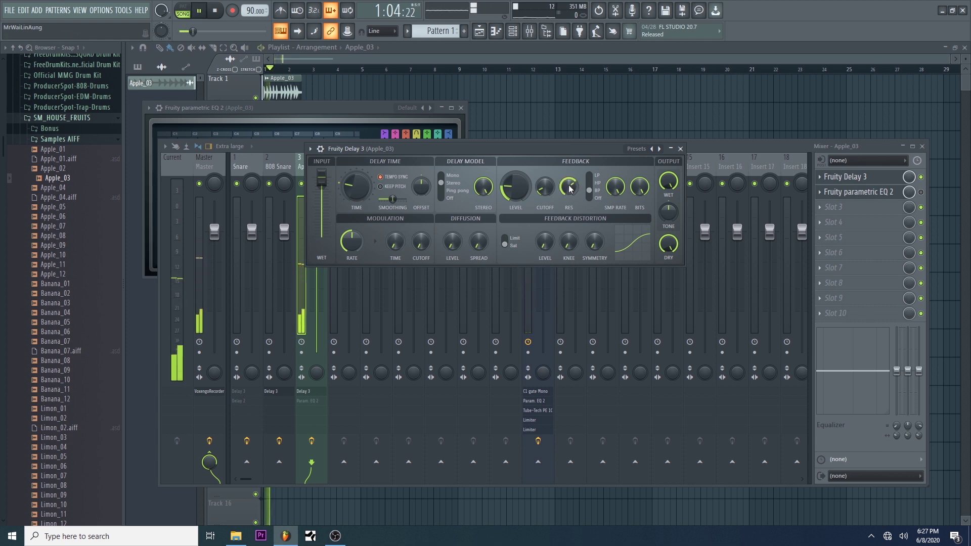
left_click_drag(545, 188, 569, 227)
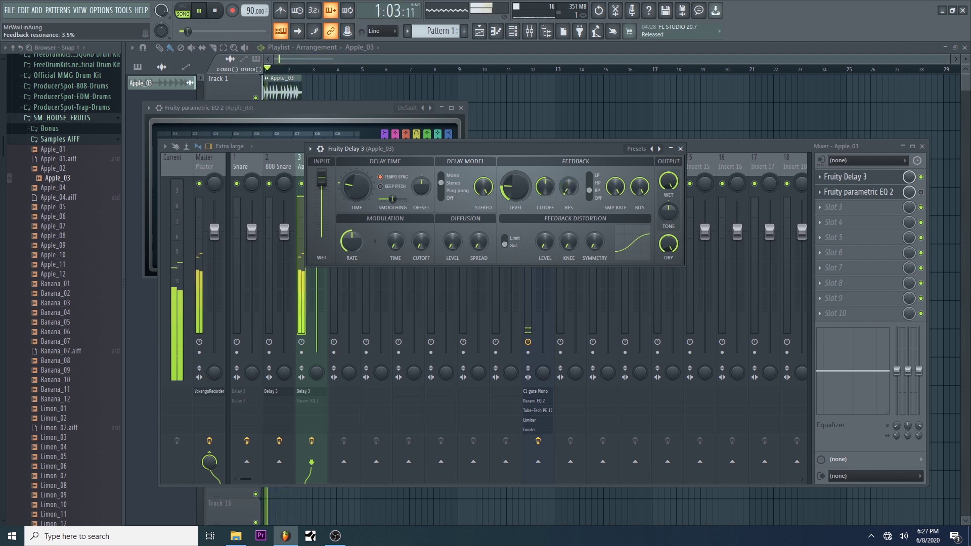
key("space")
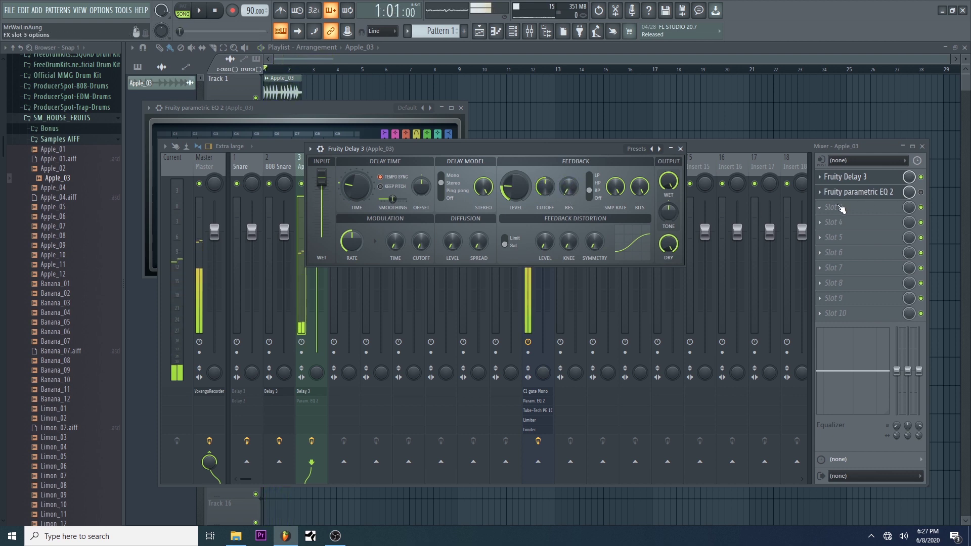
Narrow band 4's bandwidth in the re-enabled Fruity parametric EQ 2, and disable the EQ again.
left_click(921, 193)
left_click(868, 193)
left_click(869, 192)
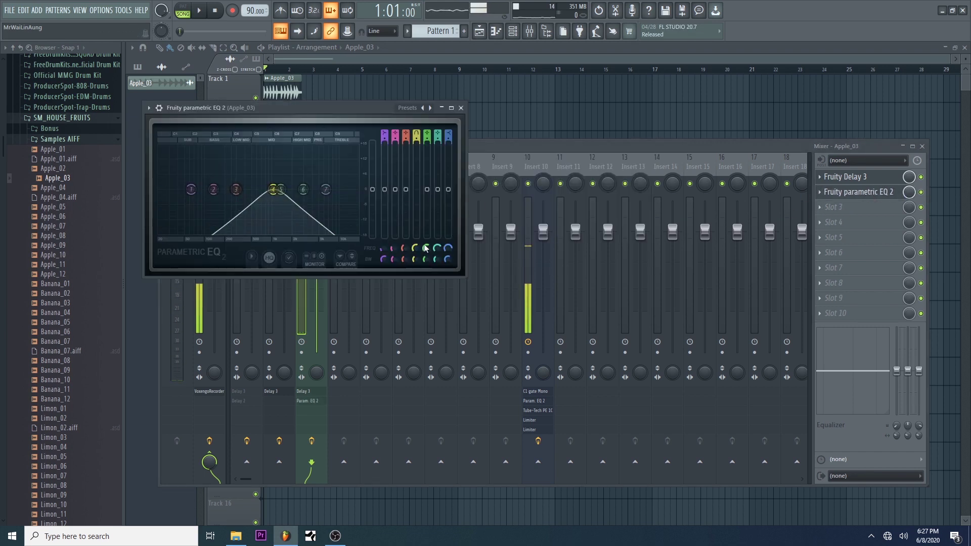
mouse_move(416, 260)
left_mouse_down()
mouse_move(415, 268)
mouse_move(414, 258)
left_mouse_up()
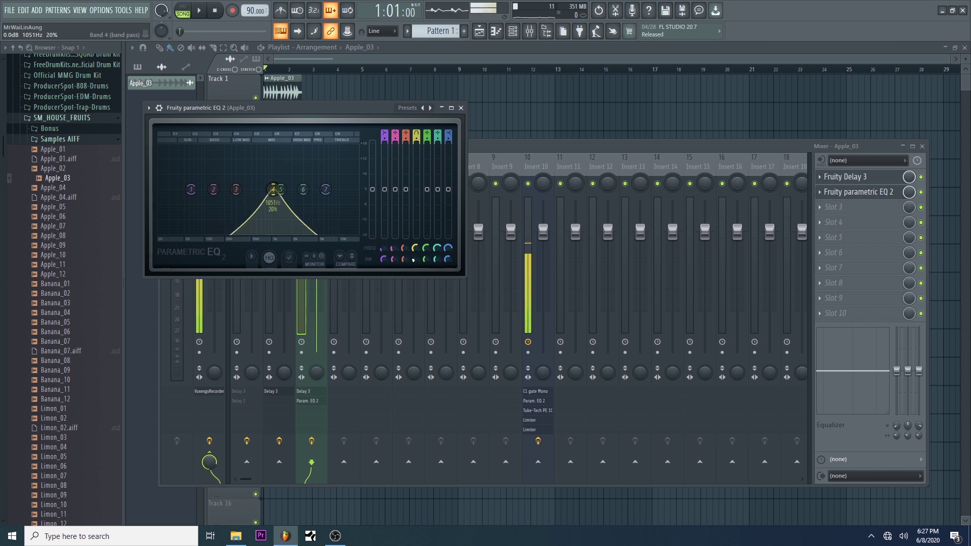
left_click(461, 108)
left_click(921, 192)
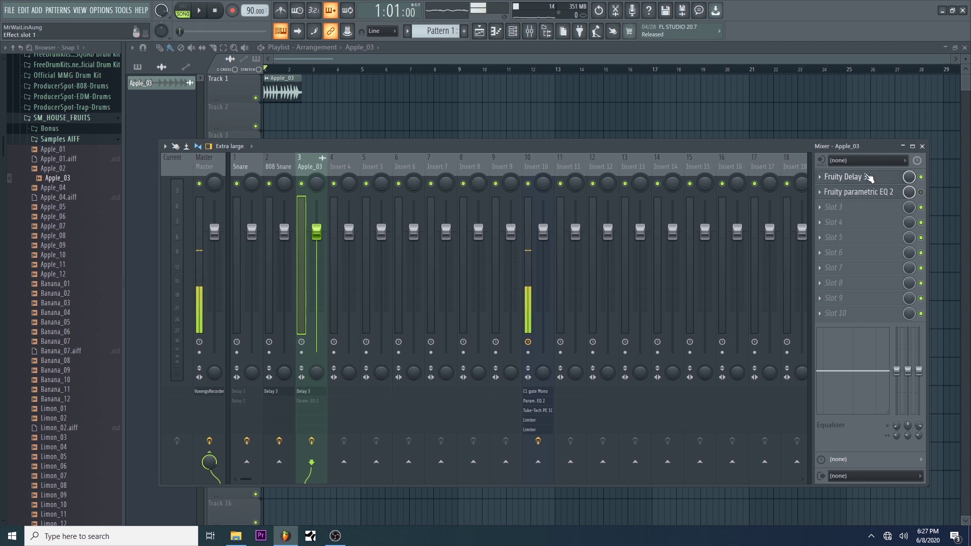
Set Fruity Delay 3's feedback filter mode to LP and load the Default preset in the re-enabled Fruity parametric EQ 2.
left_click(854, 176)
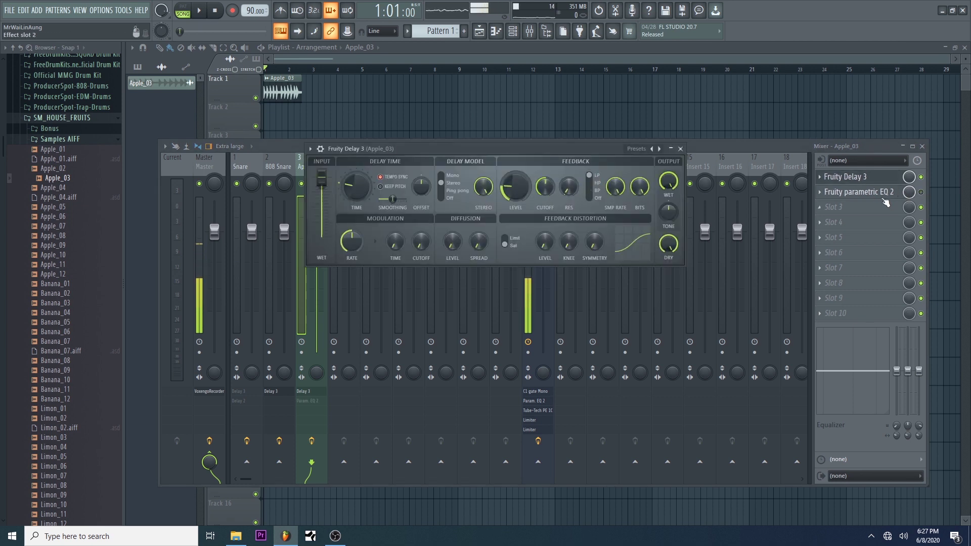
left_click(887, 195)
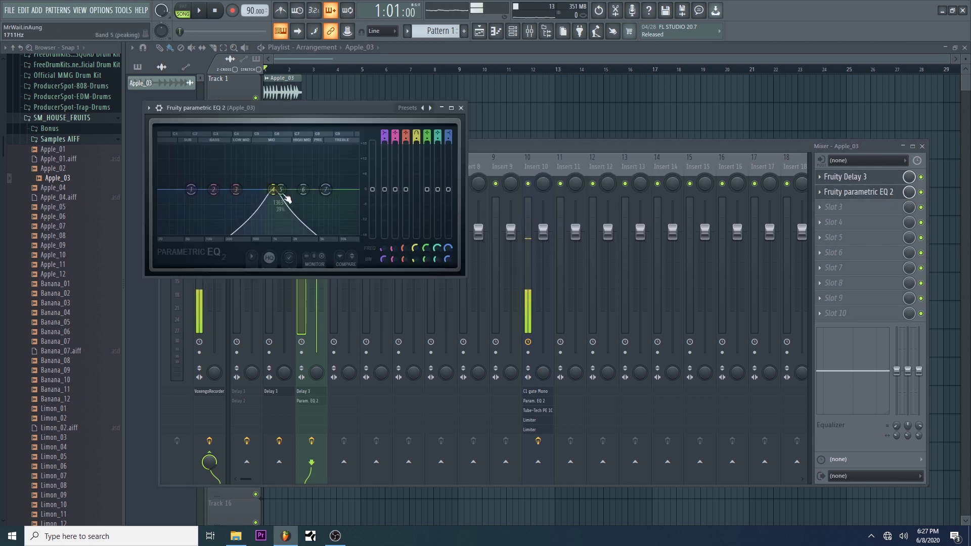
left_click(149, 108)
mouse_move(169, 147)
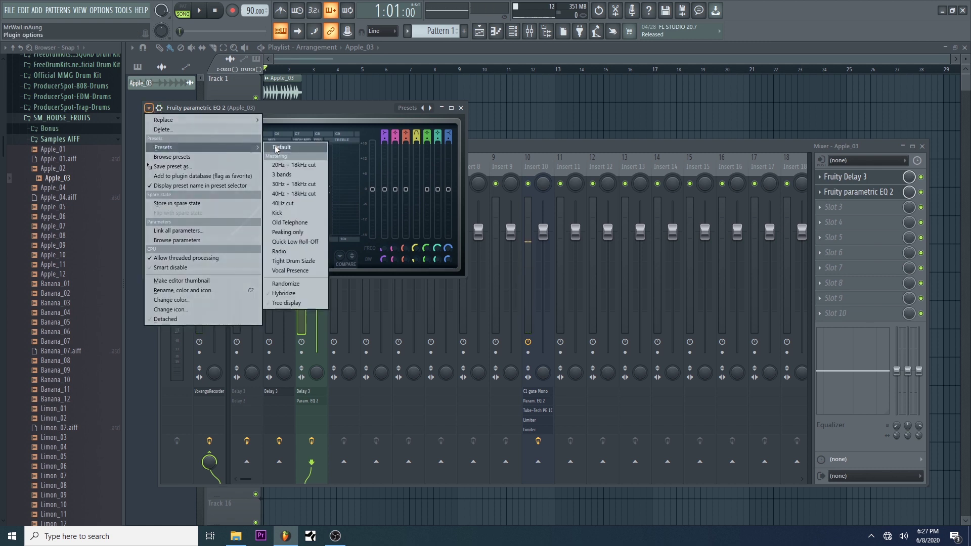
left_click(283, 148)
Change EQ band 1 to low pass and sweep it up past band 7, finishing by disabling the EQ.
right_click(192, 190)
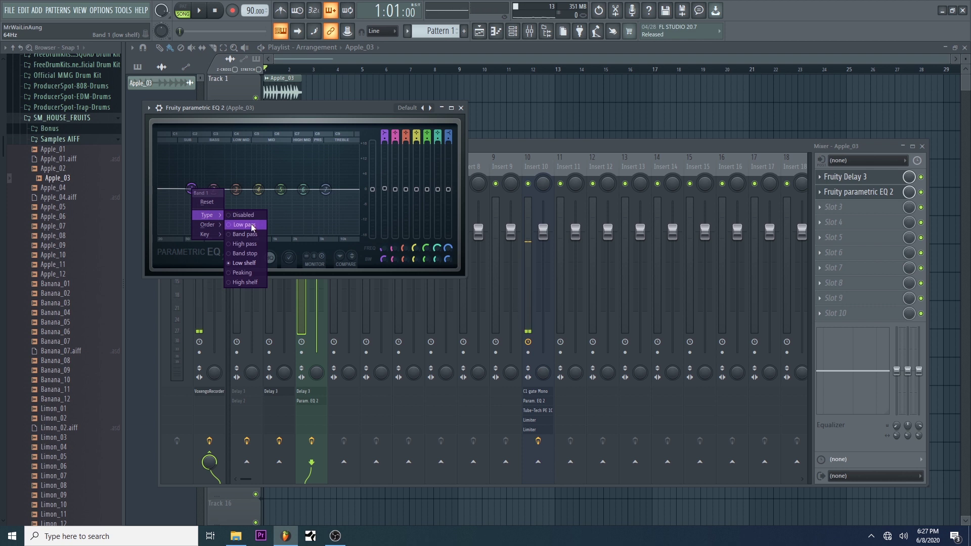
left_click(244, 224)
left_click_drag(192, 190, 343, 191)
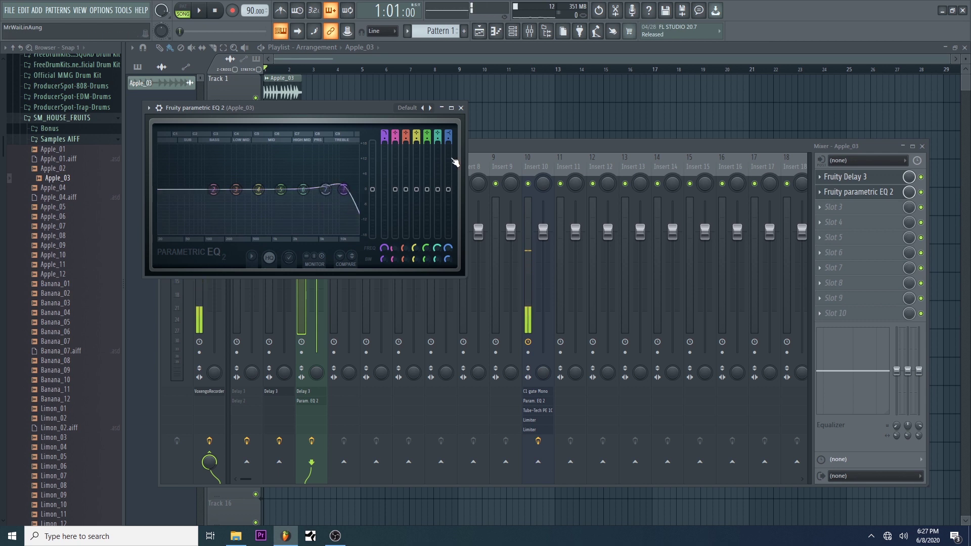
left_click(461, 107)
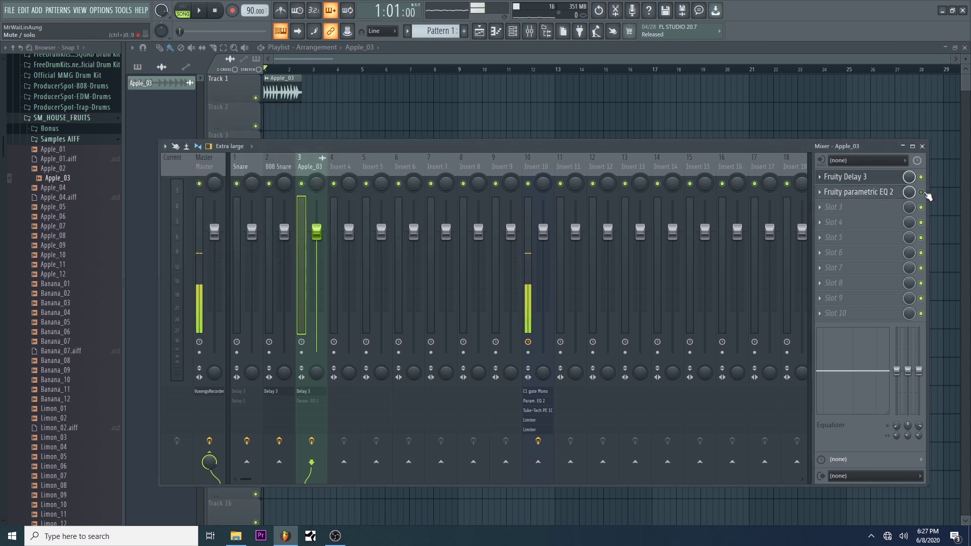
Play the song with Fruity Delay 3's dry output at 49.7% and wet lowered to 20.6%, and restore both outputs to full.
left_click(854, 183)
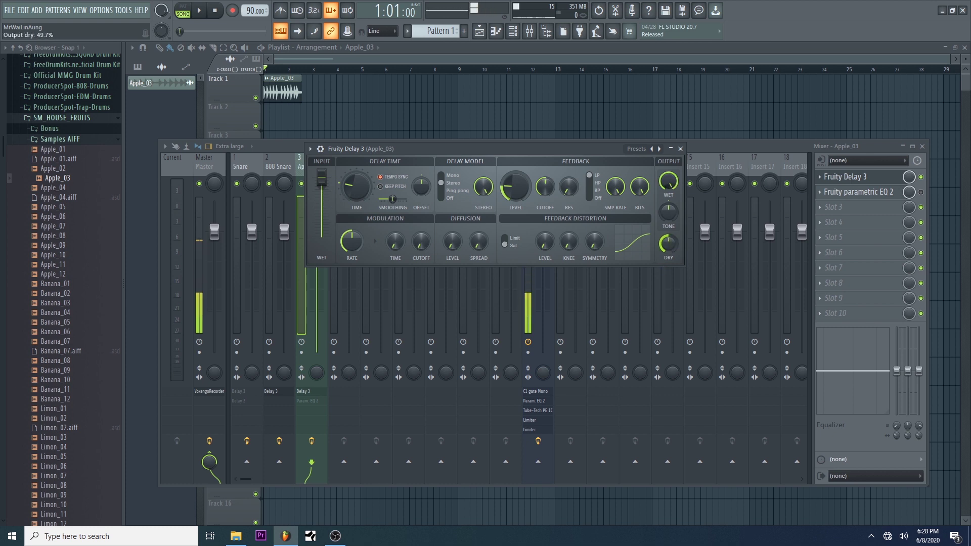
key("space")
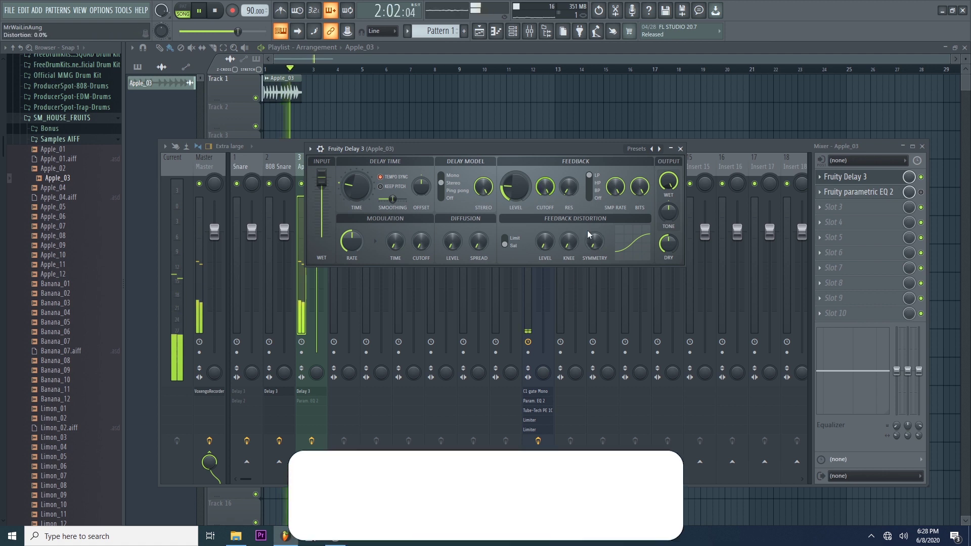
left_click_drag(669, 181, 669, 228)
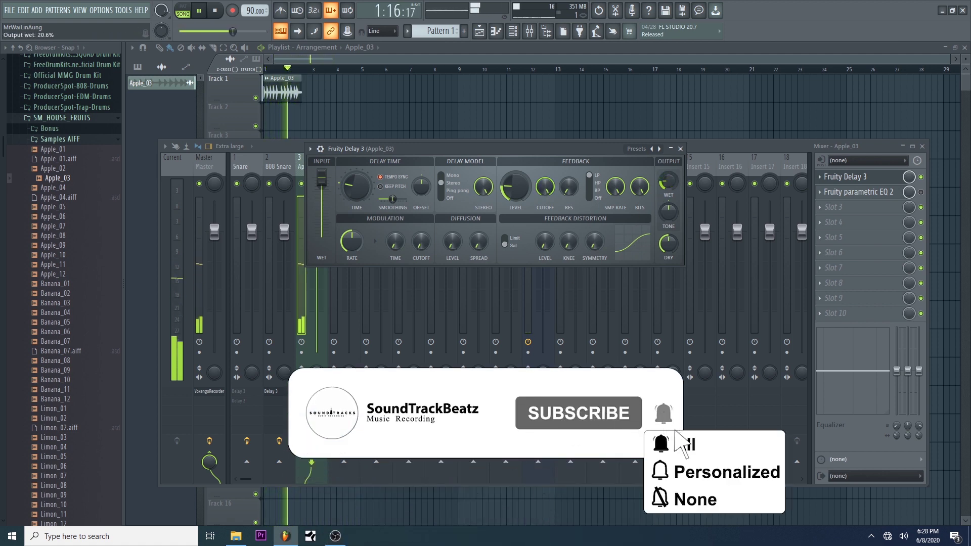
key("space")
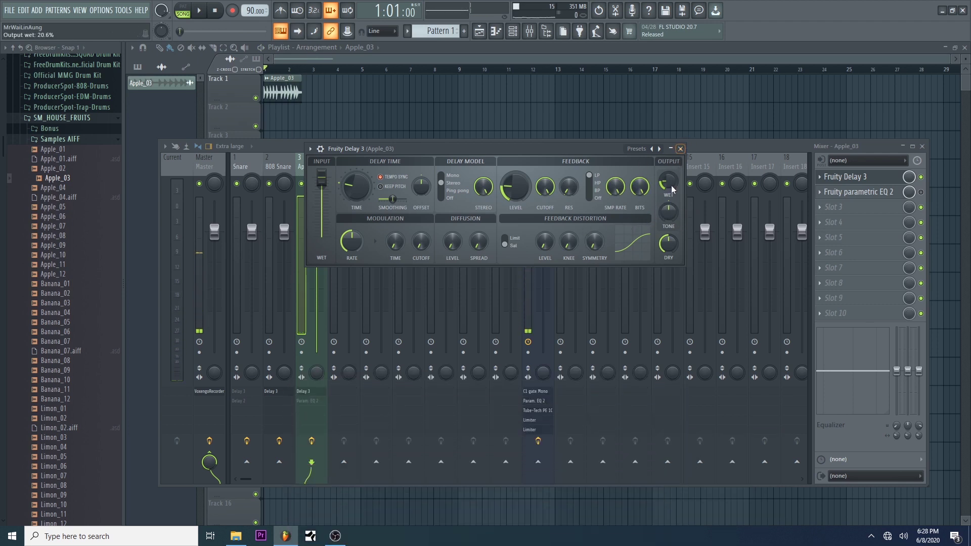
left_click_drag(668, 180, 668, 162)
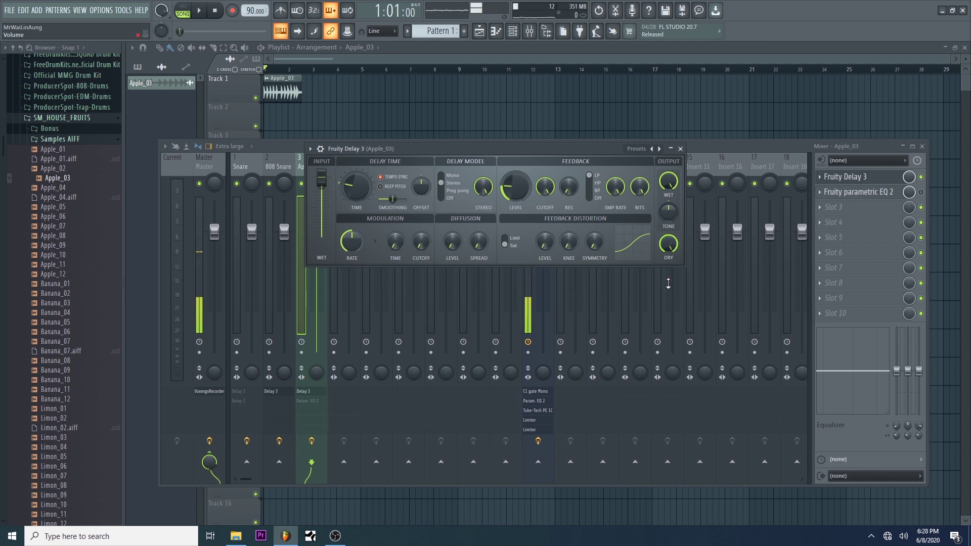
left_click(671, 150)
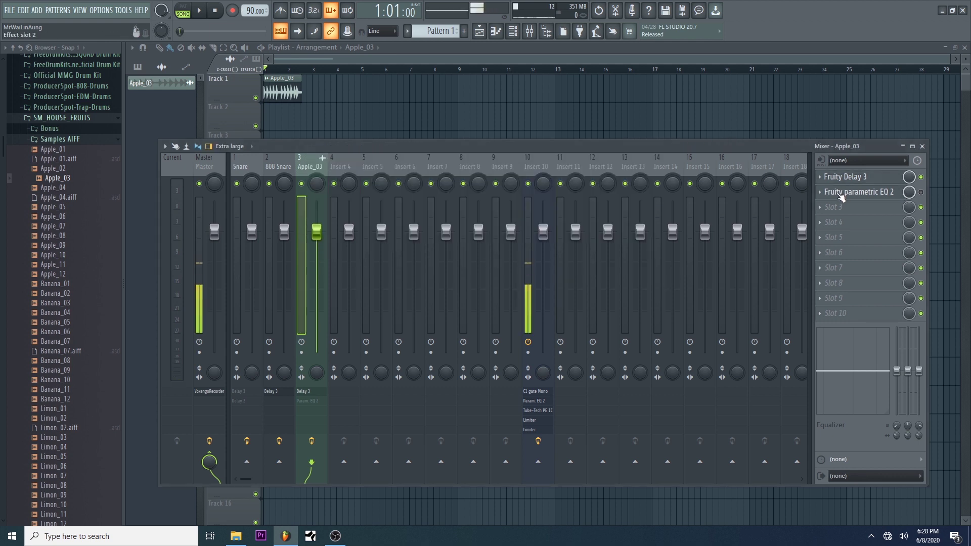
Delete Fruity parametric EQ 2 from effect slot 2 of the Apple_03 mixer track.
left_click(821, 192)
left_click(833, 216)
key("Return")
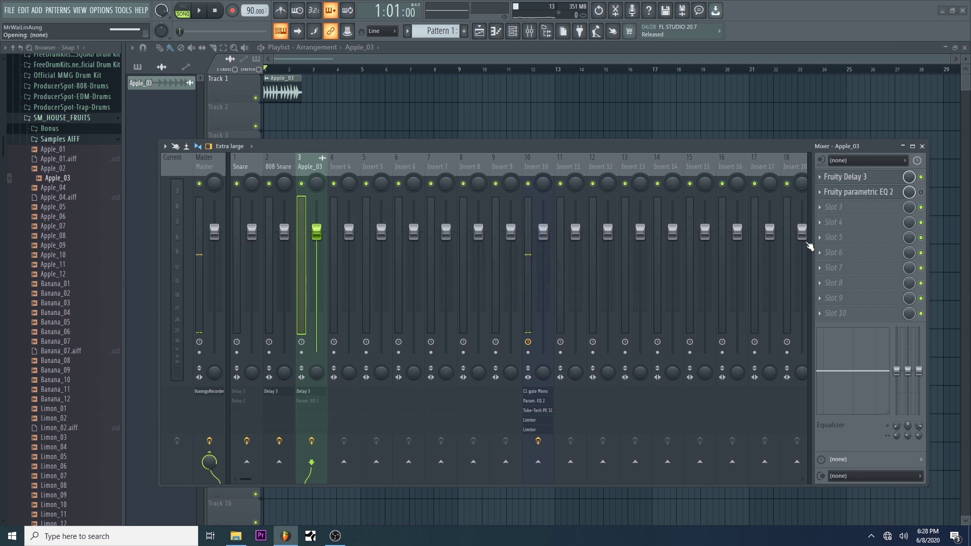
Load Fruity Delay 2 into slot 2 of the Apple_03 track and disable Fruity Delay 3.
left_click(819, 192)
mouse_move(833, 205)
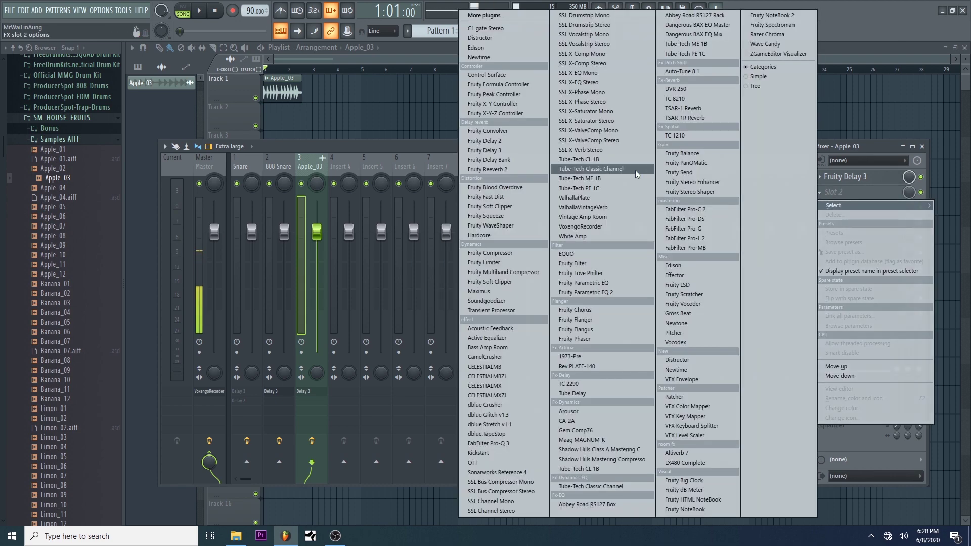
left_click(836, 191)
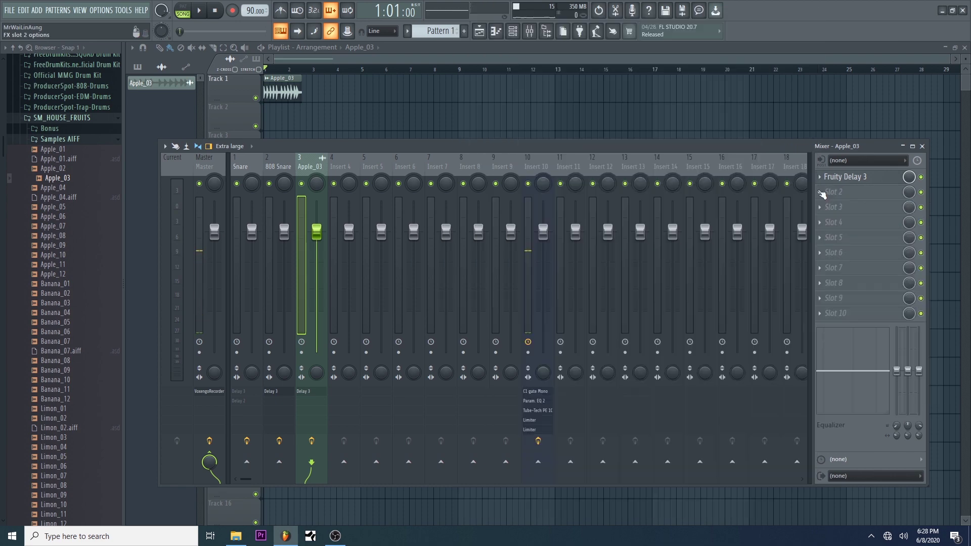
right_click(818, 192)
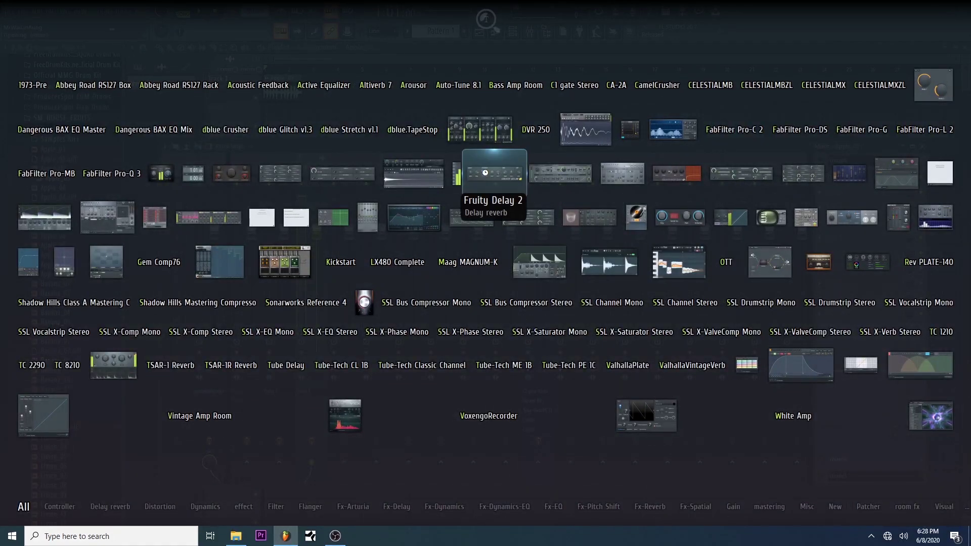
left_click(487, 174)
left_click_drag(267, 112, 548, 168)
left_click(921, 177)
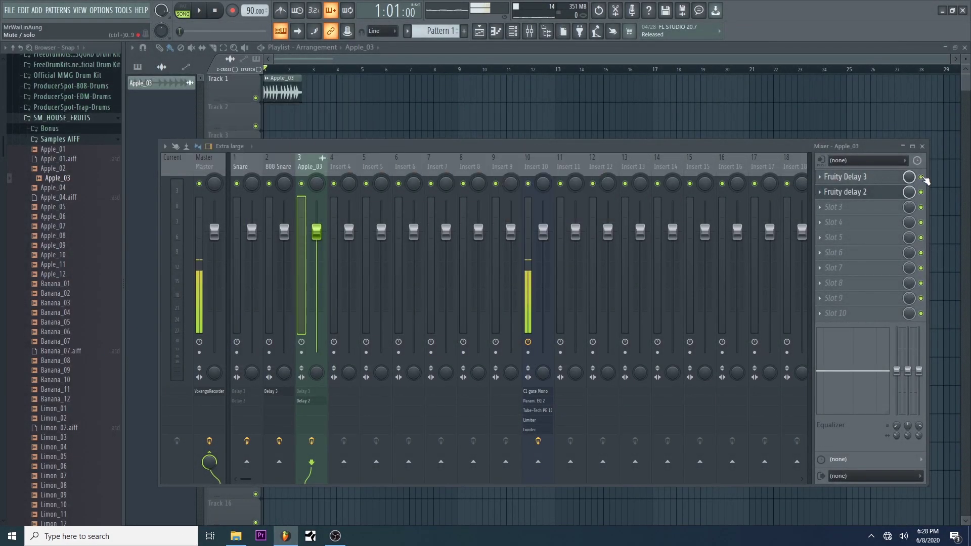
left_click(850, 191)
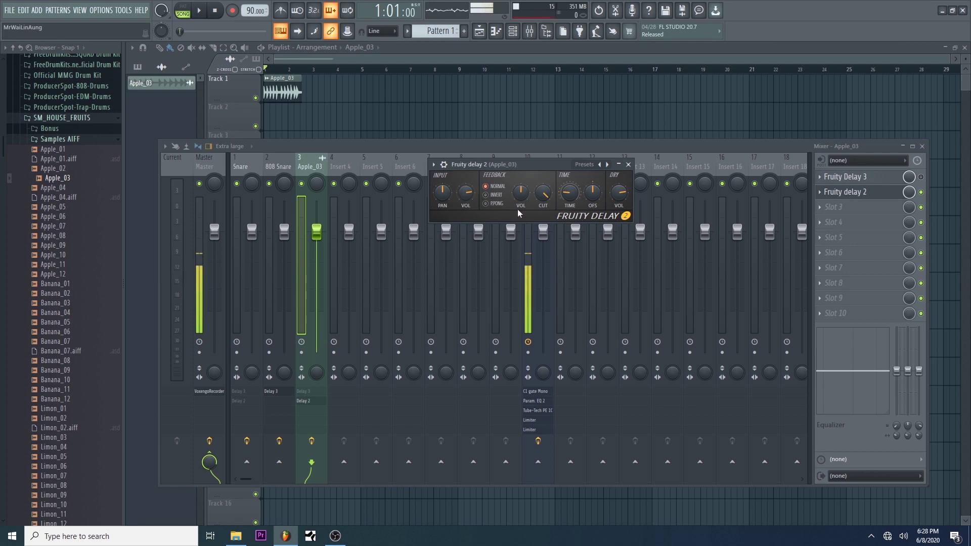
Reset Fruity Delay 2's time stereo offset and set its delay time to 2 steps.
left_click_drag(543, 193, 543, 207)
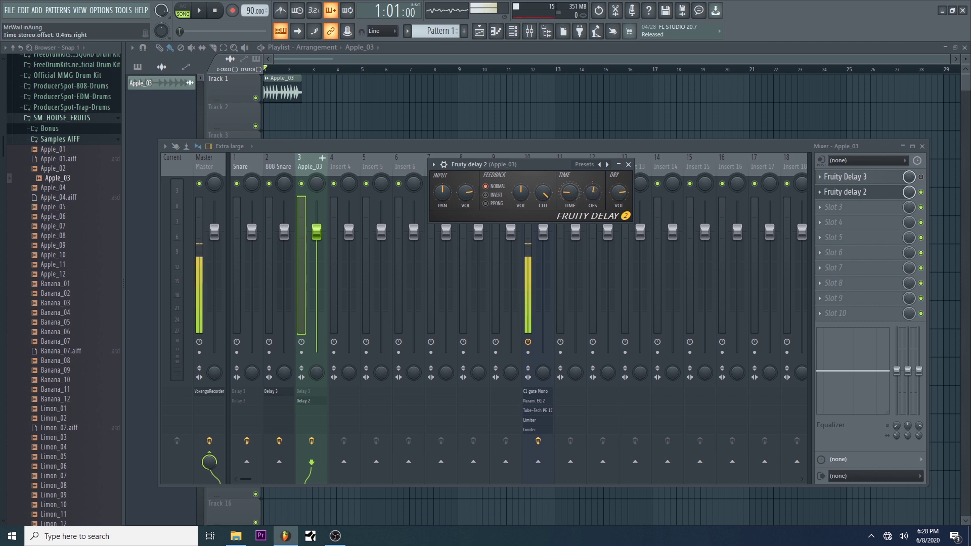
right_click(593, 191)
left_click(599, 197)
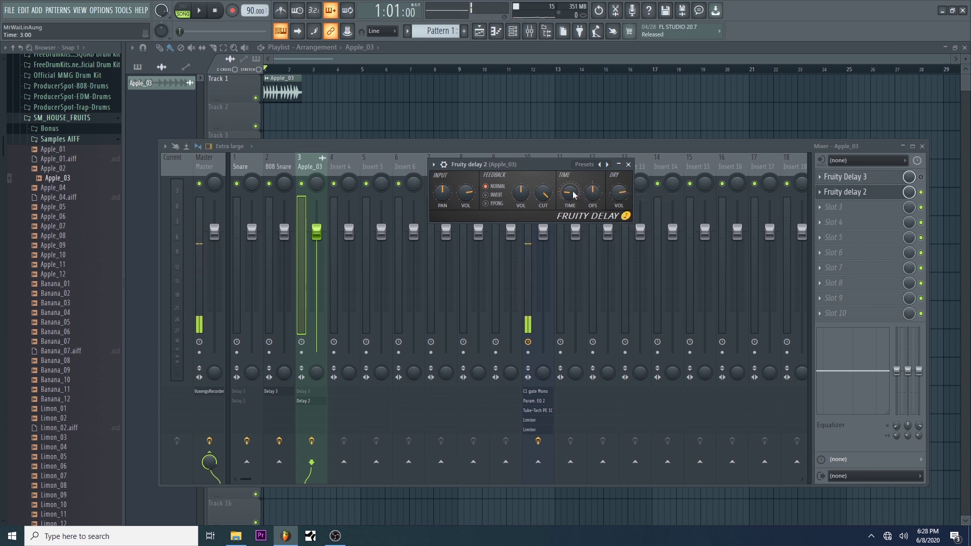
right_click(572, 192)
mouse_move(596, 208)
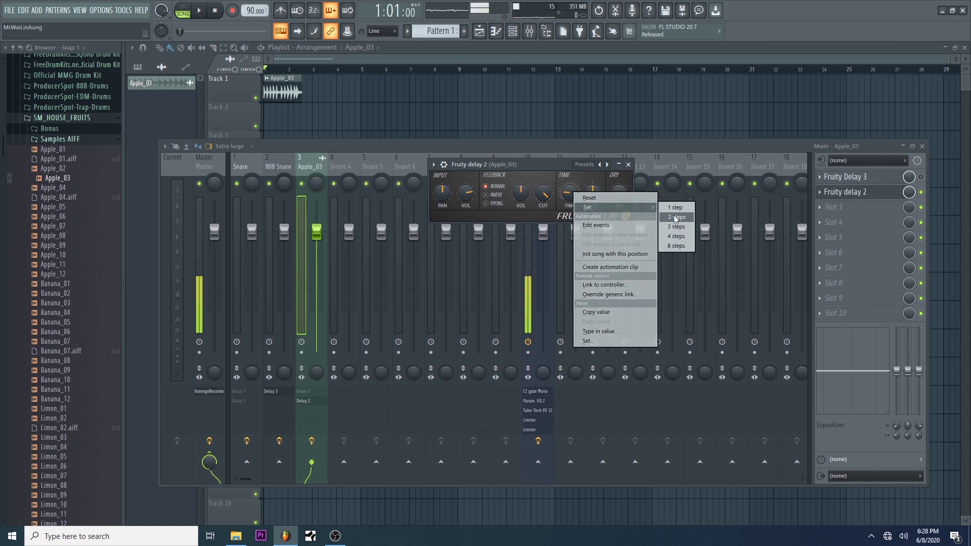
left_click(678, 222)
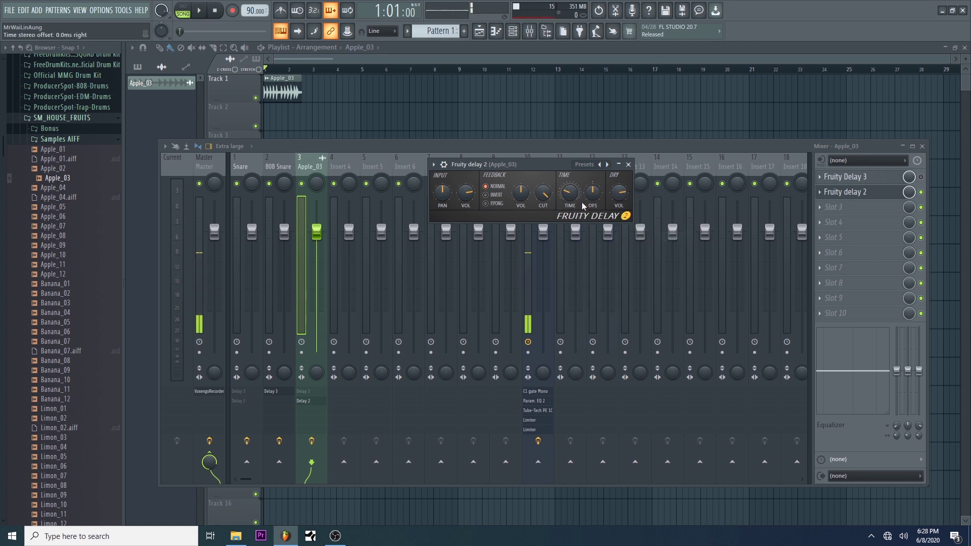
Audition the song while lowering Fruity Delay 2's feedback volume and cutoff and setting its input volume to 30%.
key("space")
key("space")
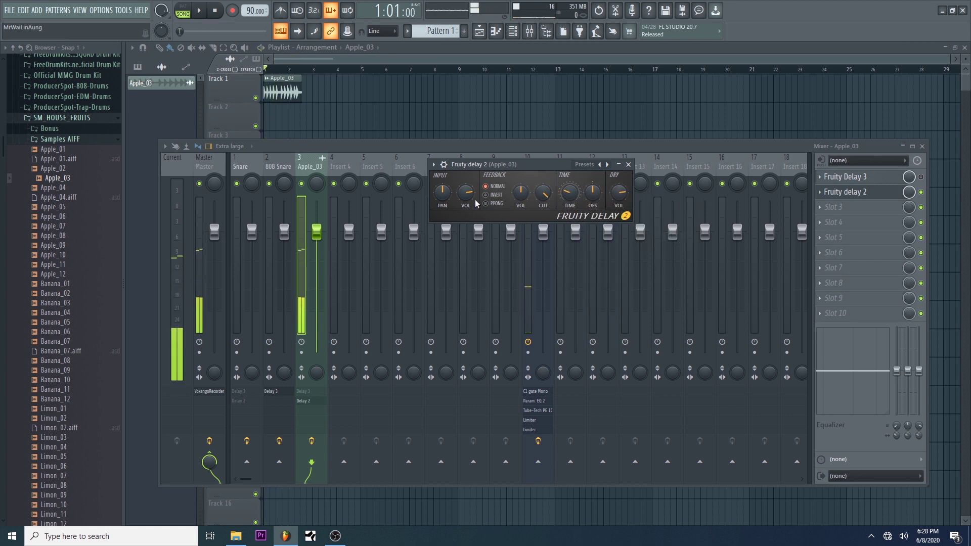
left_click_drag(521, 192, 521, 218)
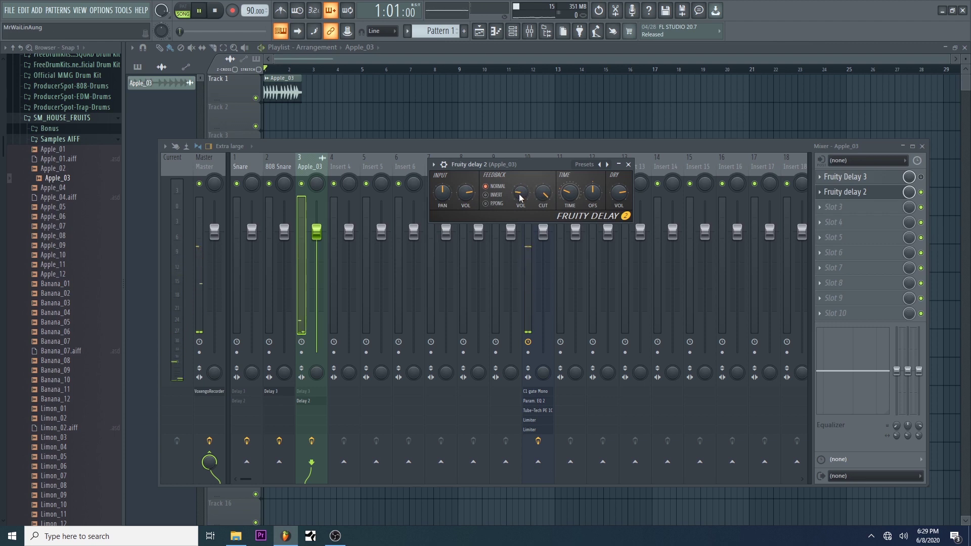
key("space")
left_click_drag(520, 193, 520, 196)
left_click_drag(543, 193, 543, 213)
mouse_move(463, 197)
left_mouse_down()
mouse_move(463, 225)
mouse_move(469, 200)
left_mouse_up()
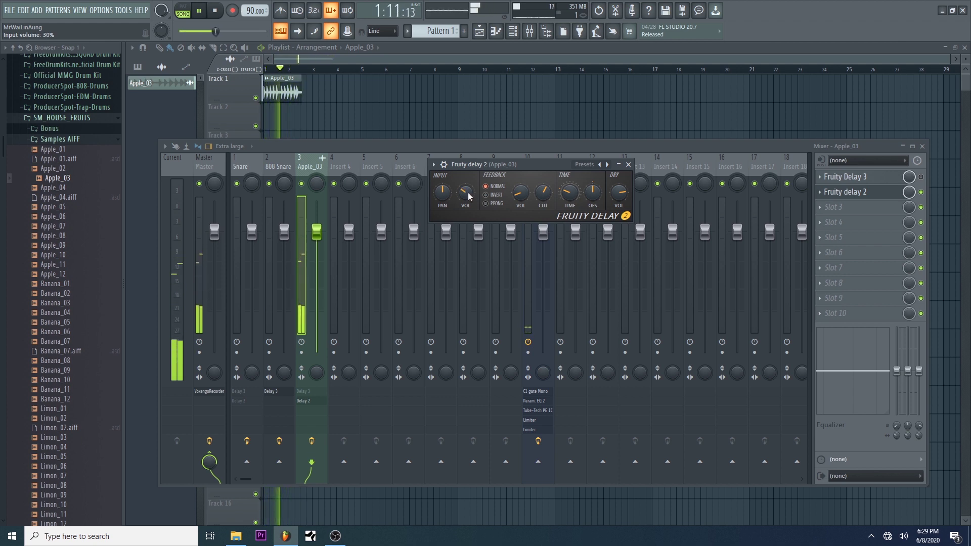
key("space")
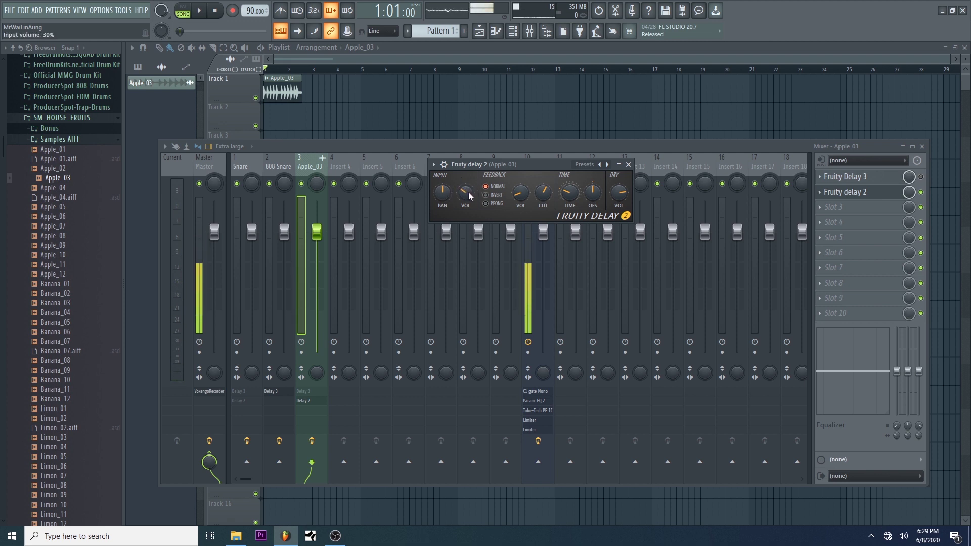
Switch the feedback to ping pong with input panning at -100%, and play the song while raising the input volume to mid-range.
left_click(495, 204)
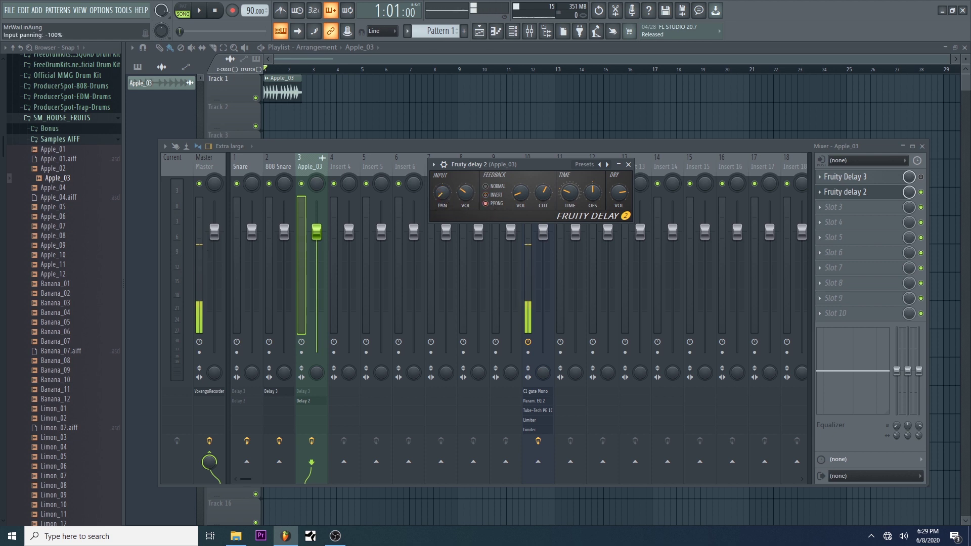
key("space")
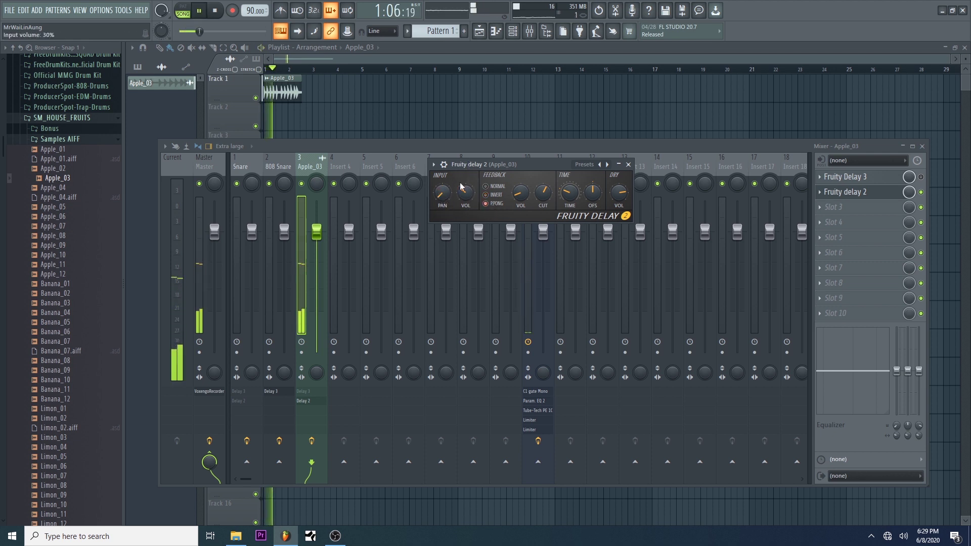
left_click_drag(464, 191, 464, 171)
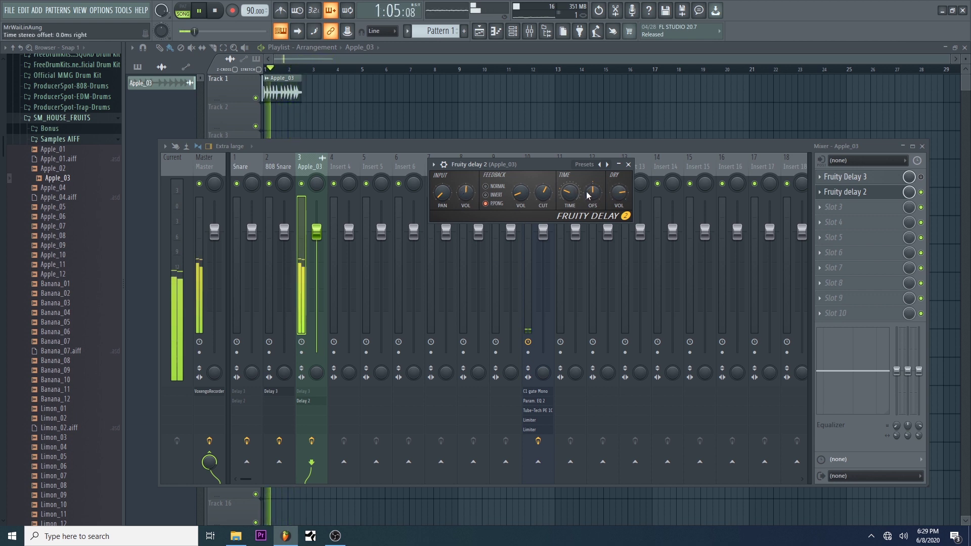
key("space")
Set the time stereo offset to 5.3 ms right and play the song while shifting it to 7.0 ms left.
left_click_drag(592, 195, 592, 193)
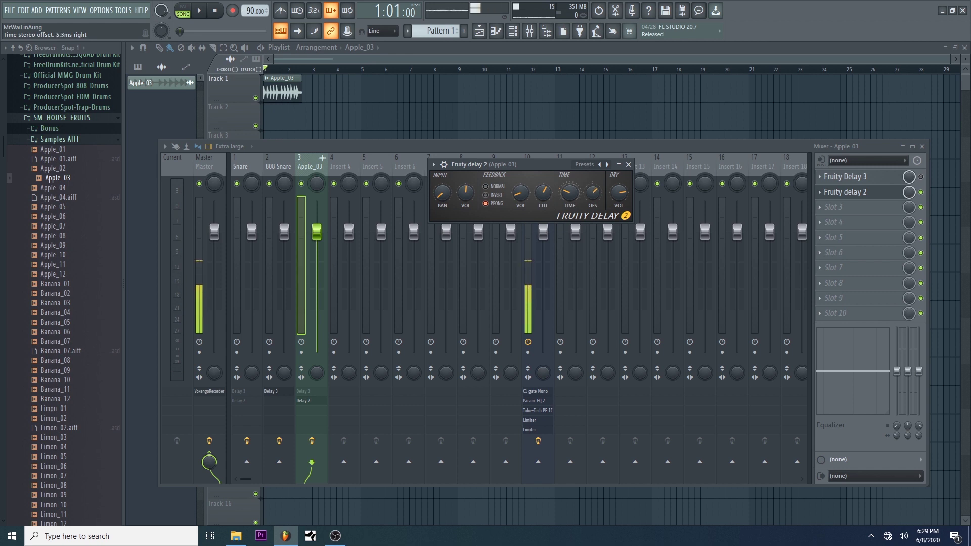
key("space")
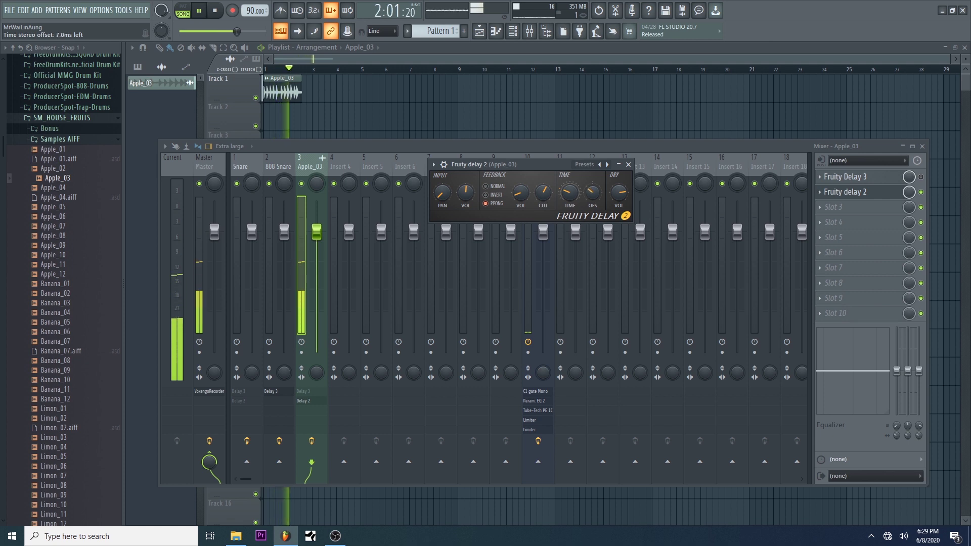
key("space")
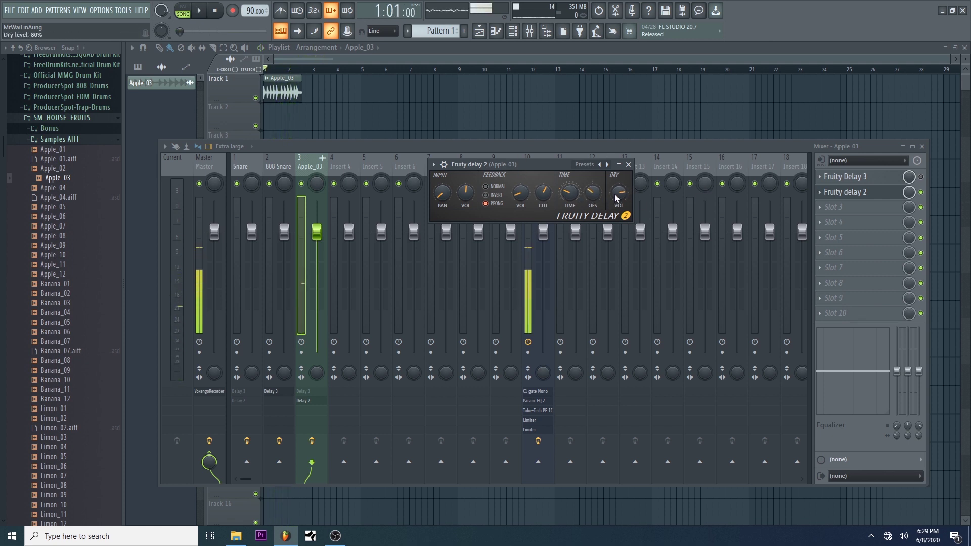
Turn Fruity Delay 2's dry volume all the way down and play the song to audition only the delayed signal.
left_click_drag(620, 192, 619, 164)
key("space")
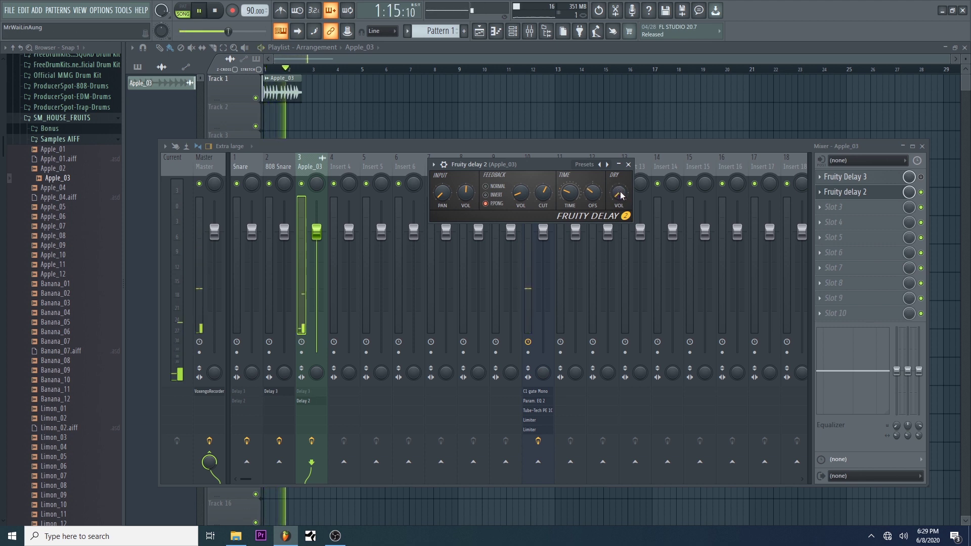
key("space")
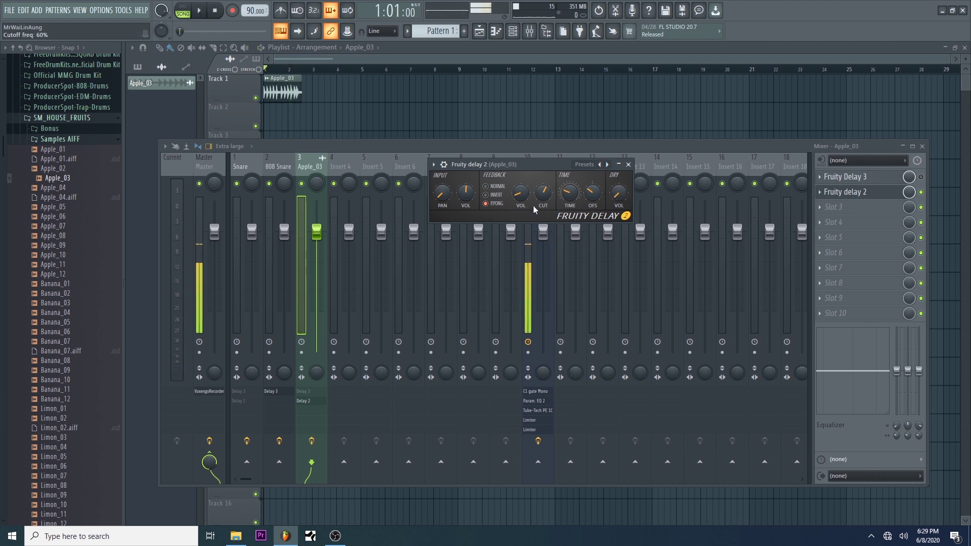
Audition the song with Fruity Delay 2's dry level at 57% and 47%, set it to 51%, and close the plugin window.
mouse_move(618, 196)
left_mouse_down()
mouse_move(619, 177)
mouse_move(617, 193)
left_mouse_up()
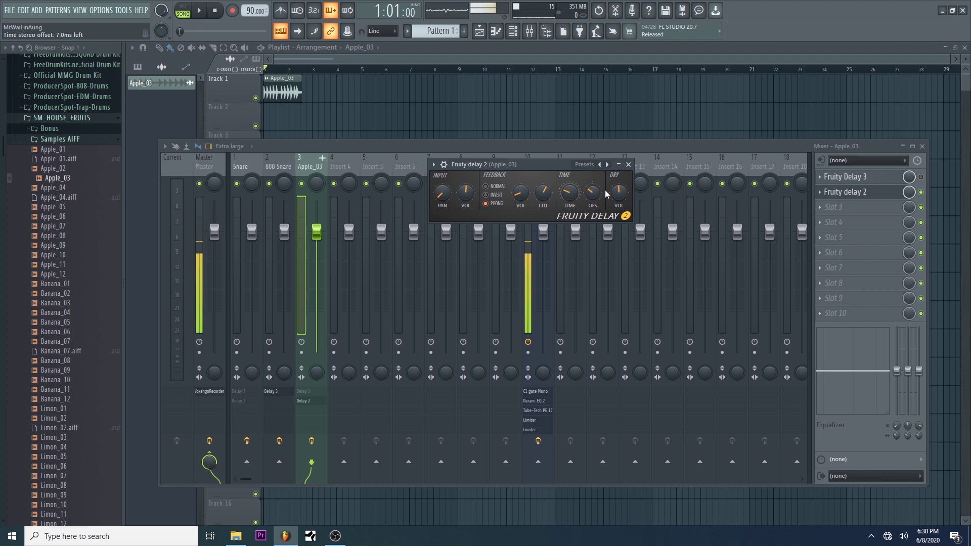
key("space")
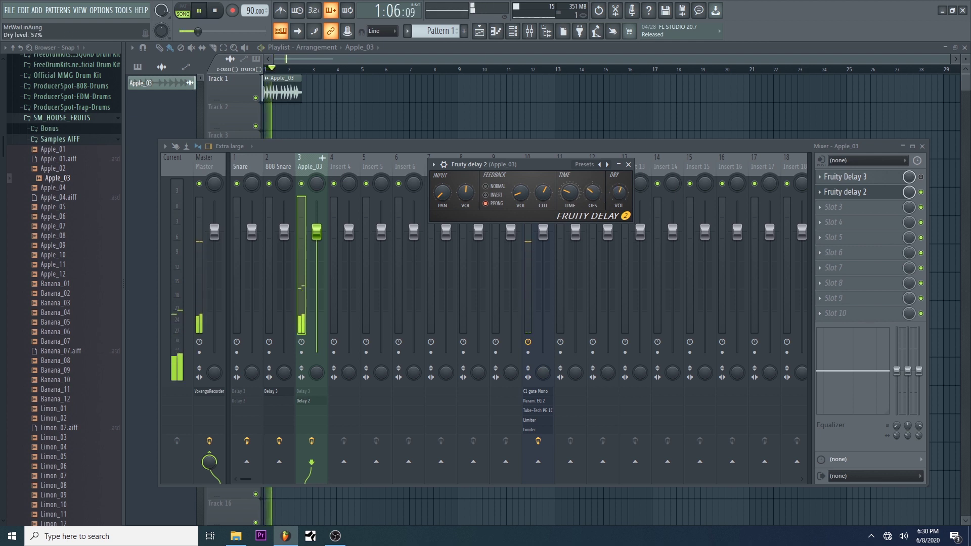
key("space")
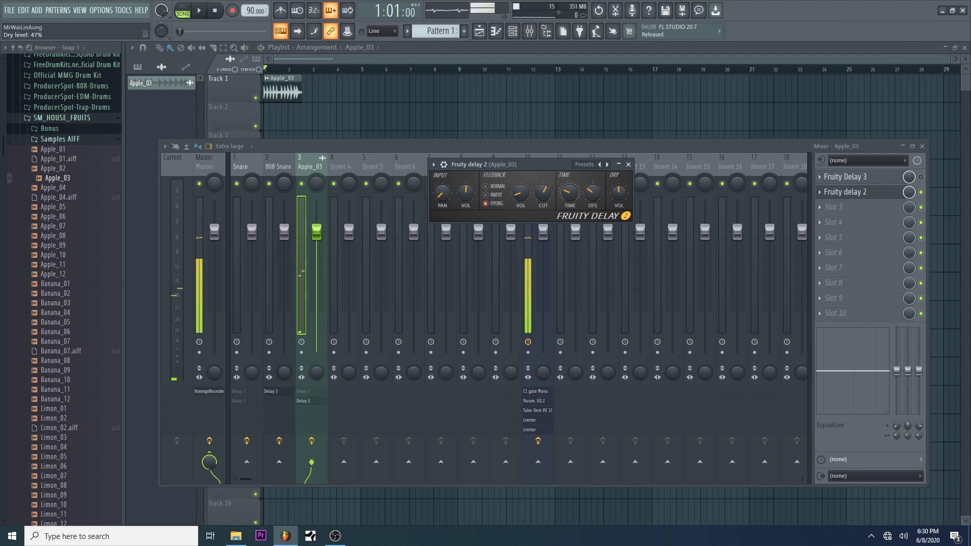
left_click_drag(619, 193, 617, 193)
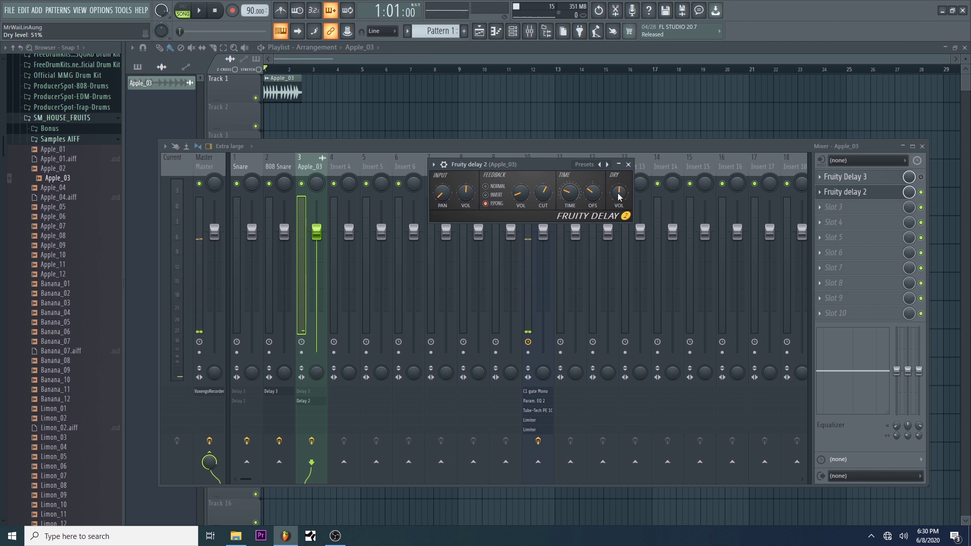
key("space")
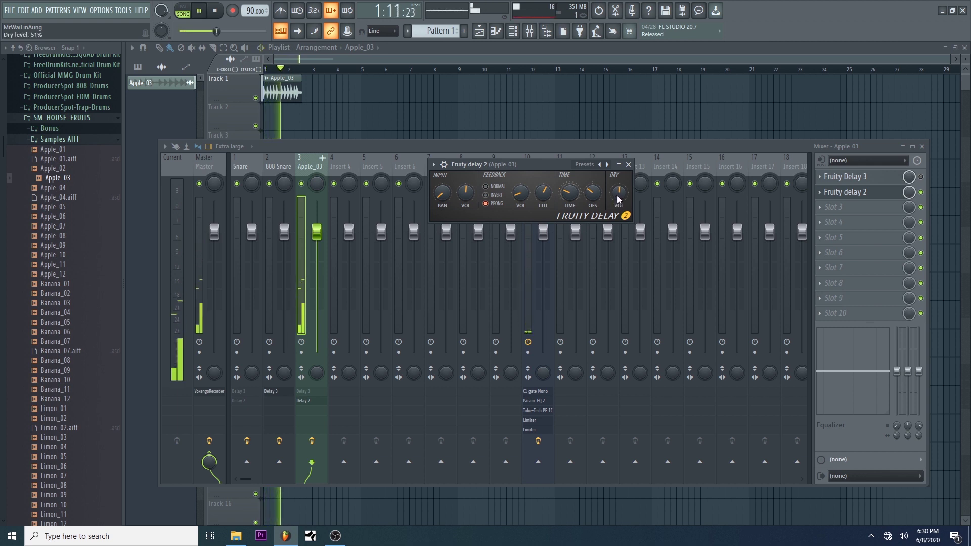
key("space")
left_click(629, 164)
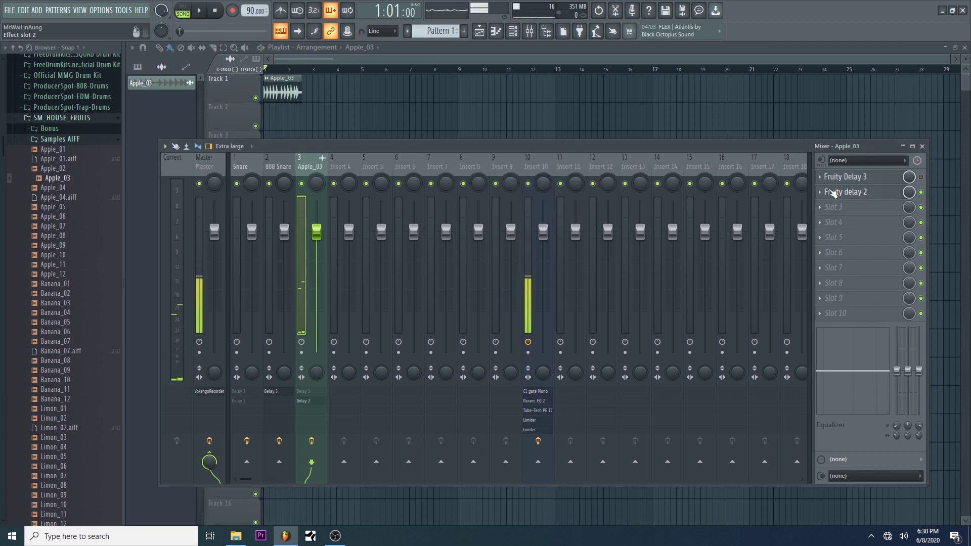